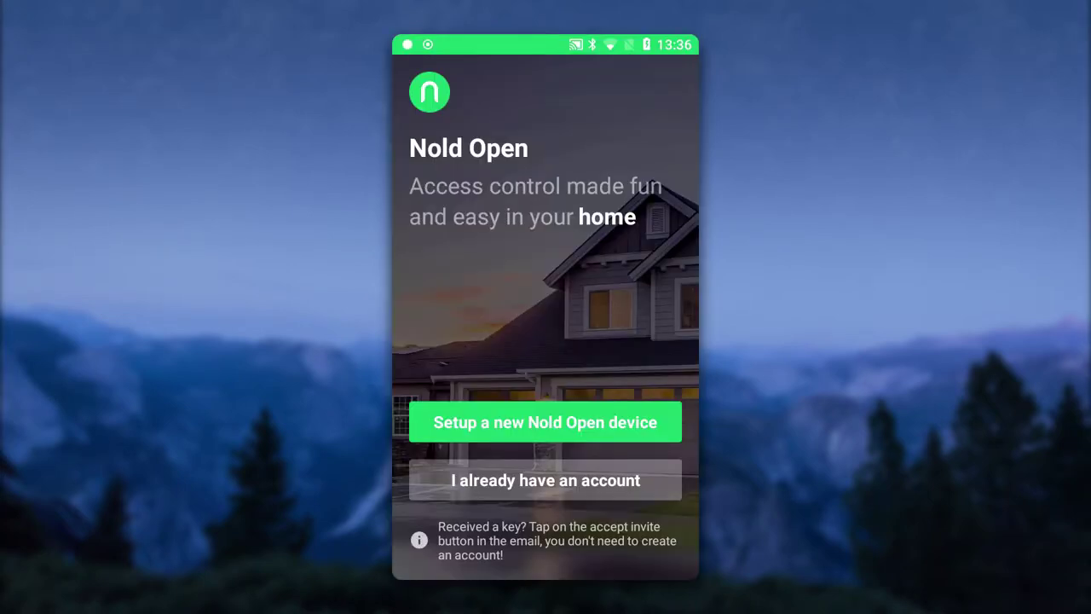
# Step: Start a new Nold Open device setup and enter the holder's first and last name, e-mail and password
pyautogui.click(546, 421)
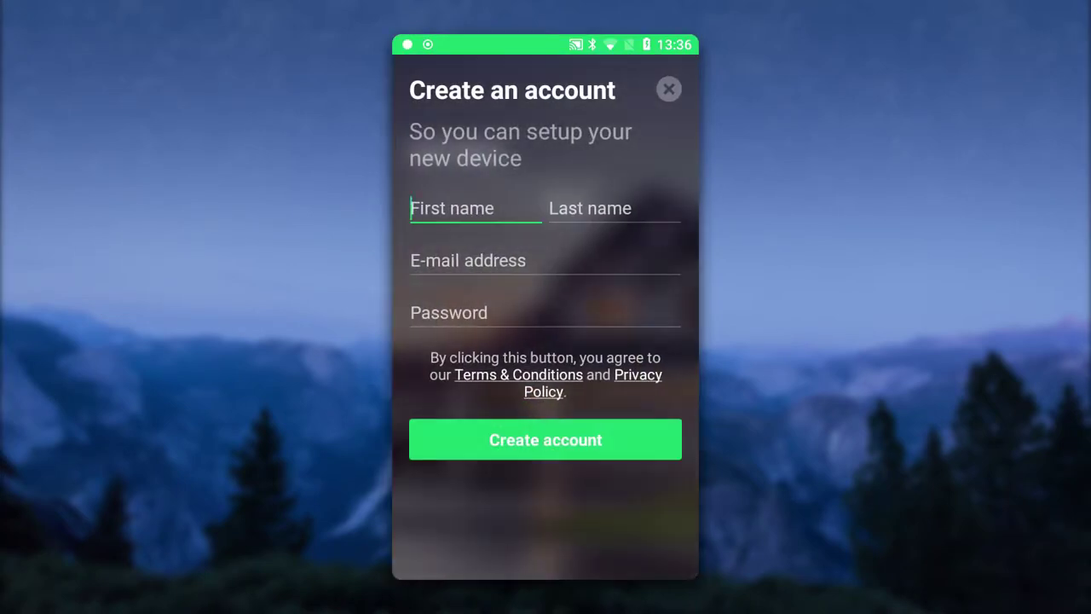
pyautogui.write('Nold')
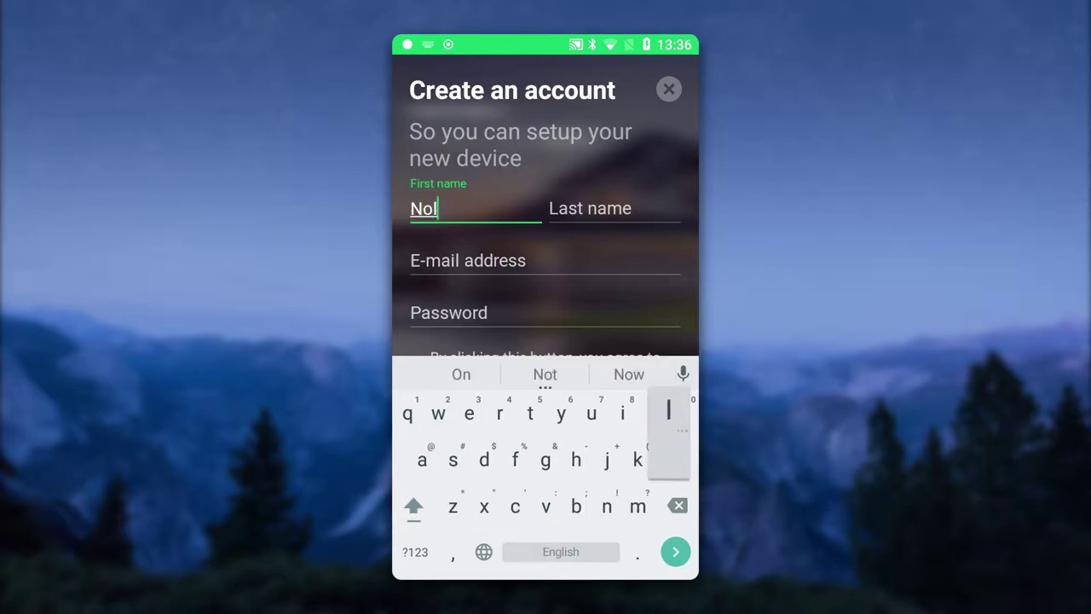
pyautogui.click(590, 208)
pyautogui.write('Webinar')
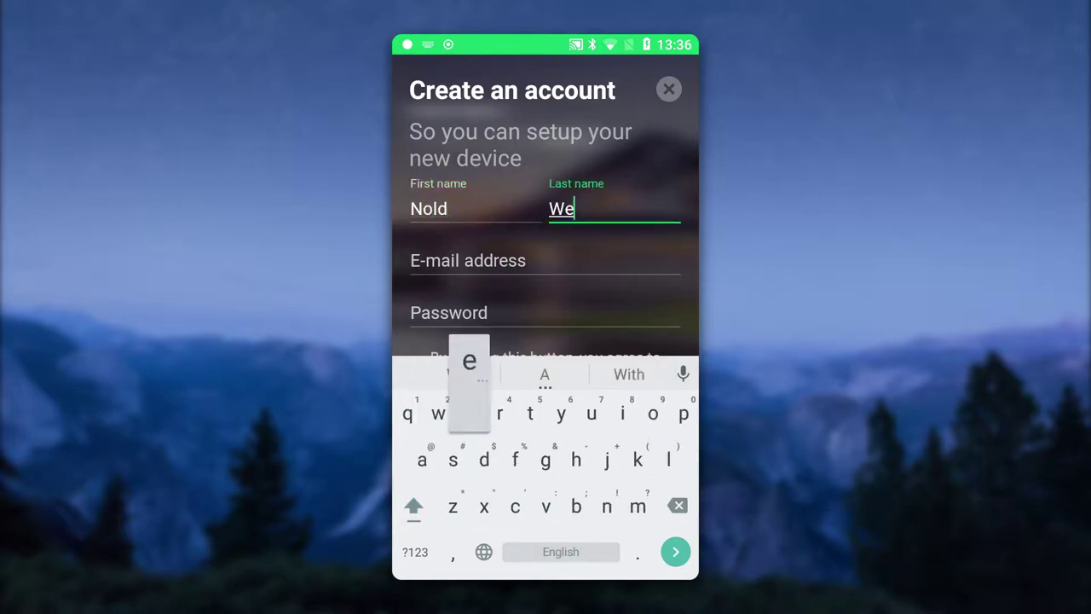
pyautogui.click(545, 260)
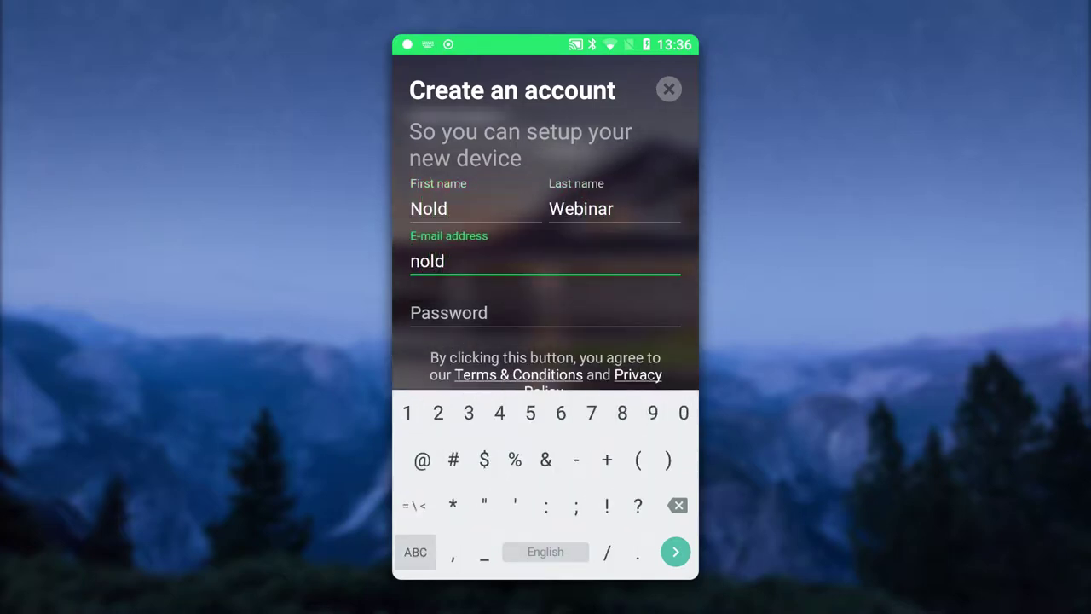
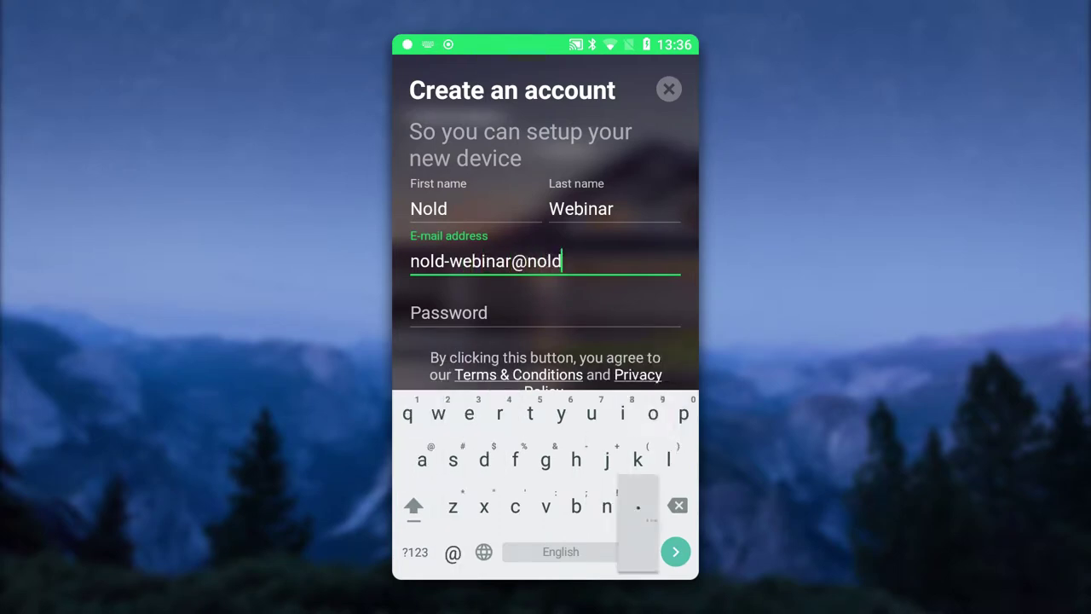
pyautogui.press('Tab')
pyautogui.write('123456')
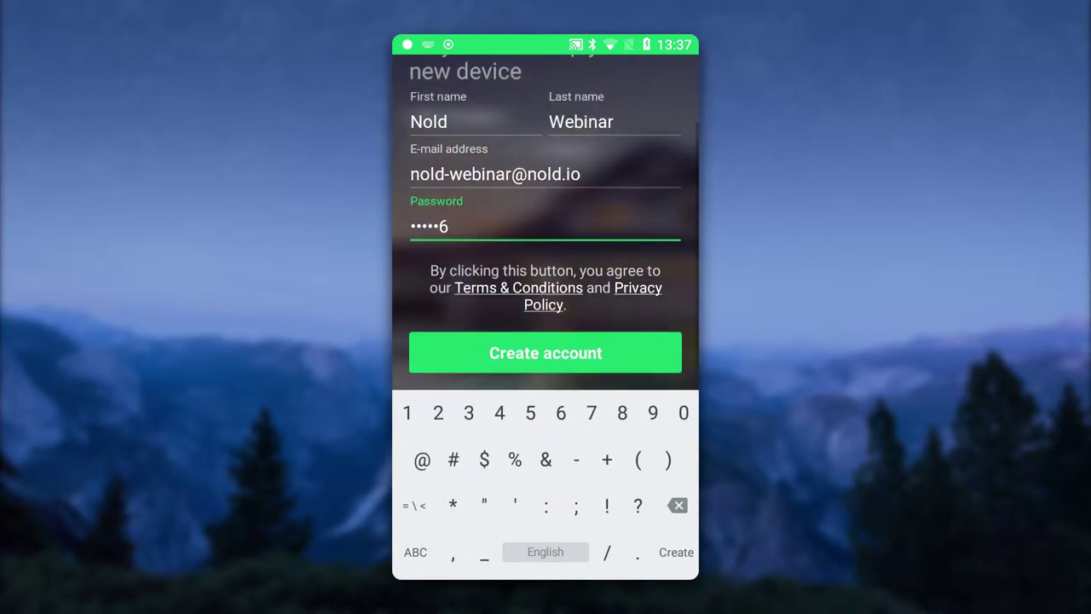
# Step: Submit the new account and continue device setup until Customize your key appears
pyautogui.press('Return')
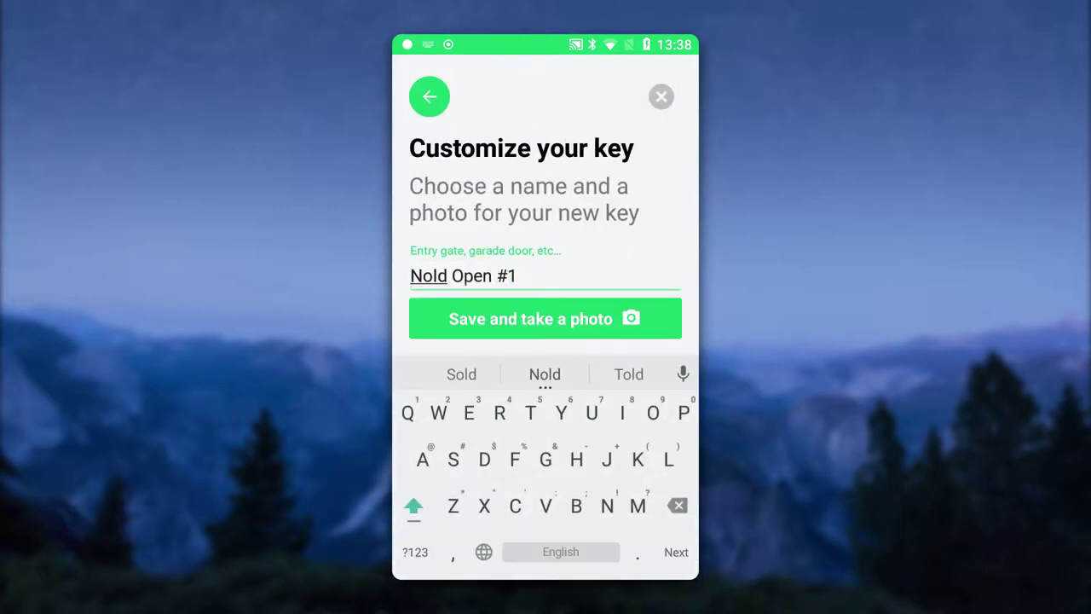
# Step: Rename the key from 'Nold Open #1' to 'Office door' and skip the photo
pyautogui.press('BackSpace')
pyautogui.press('BackSpace')
pyautogui.press('BackSpace')
pyautogui.press('BackSpace')
pyautogui.press('BackSpace')
pyautogui.press('BackSpace')
pyautogui.press('BackSpace')
pyautogui.press('BackSpace')
pyautogui.press('BackSpace')
pyautogui.press('BackSpace')
pyautogui.press('BackSpace')
pyautogui.press('BackSpace')
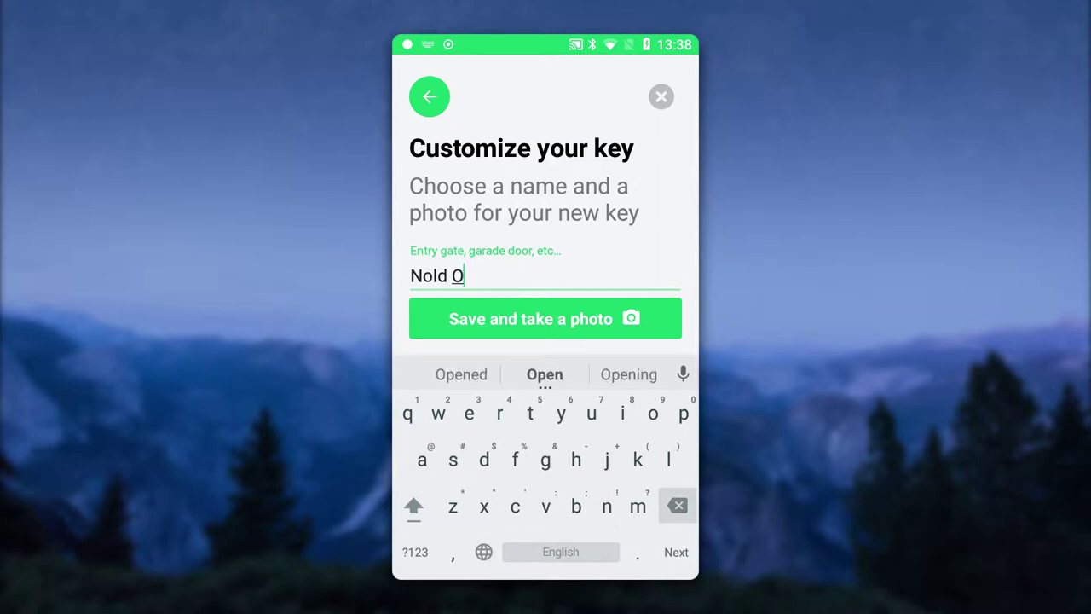
pyautogui.write('Offic')
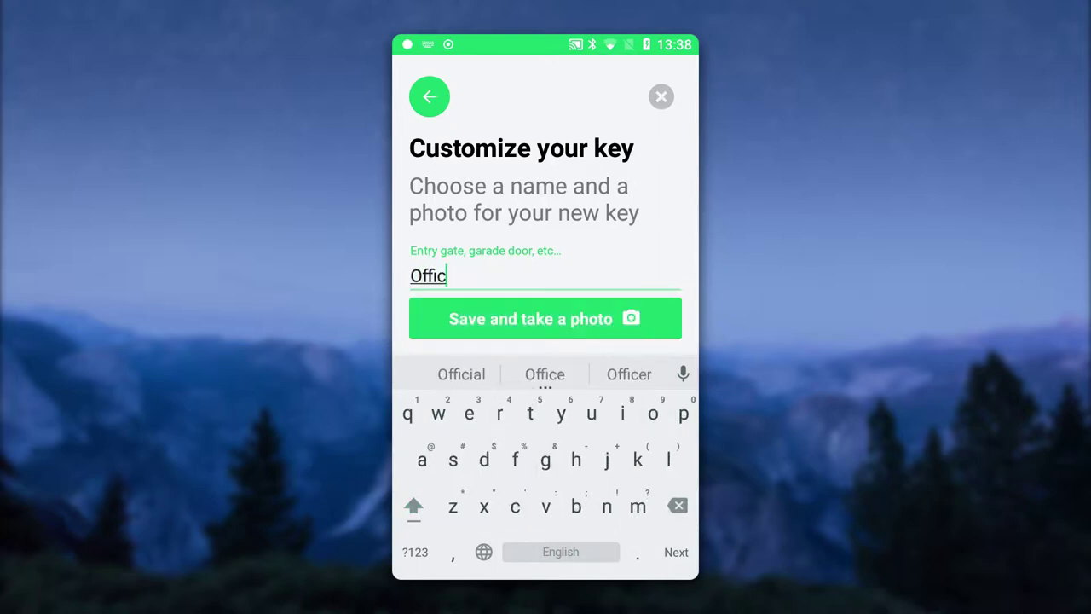
pyautogui.write('e door')
pyautogui.press('Return')
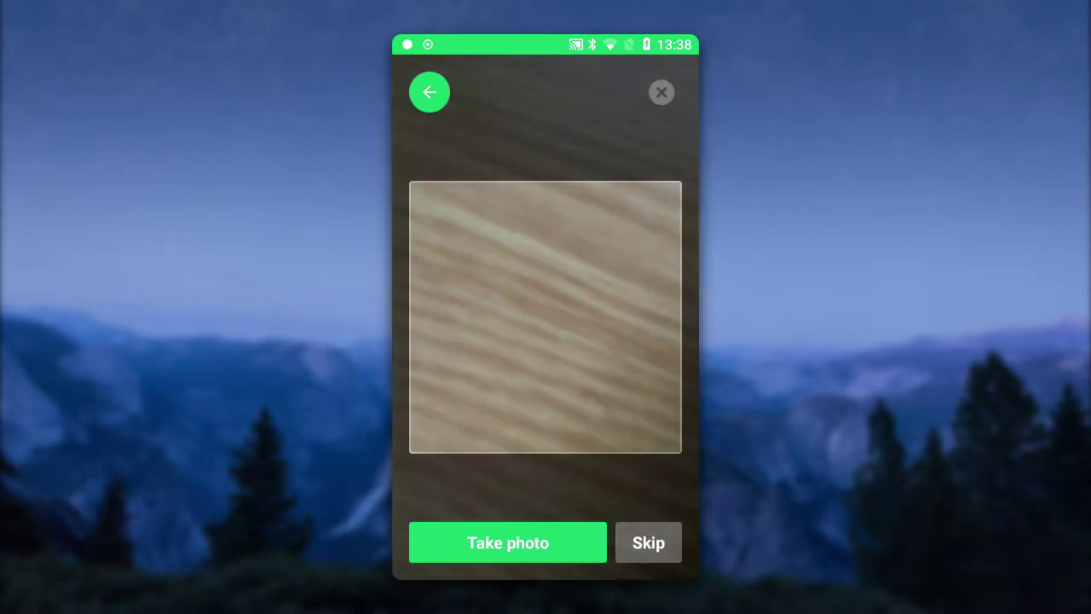
pyautogui.click(648, 542)
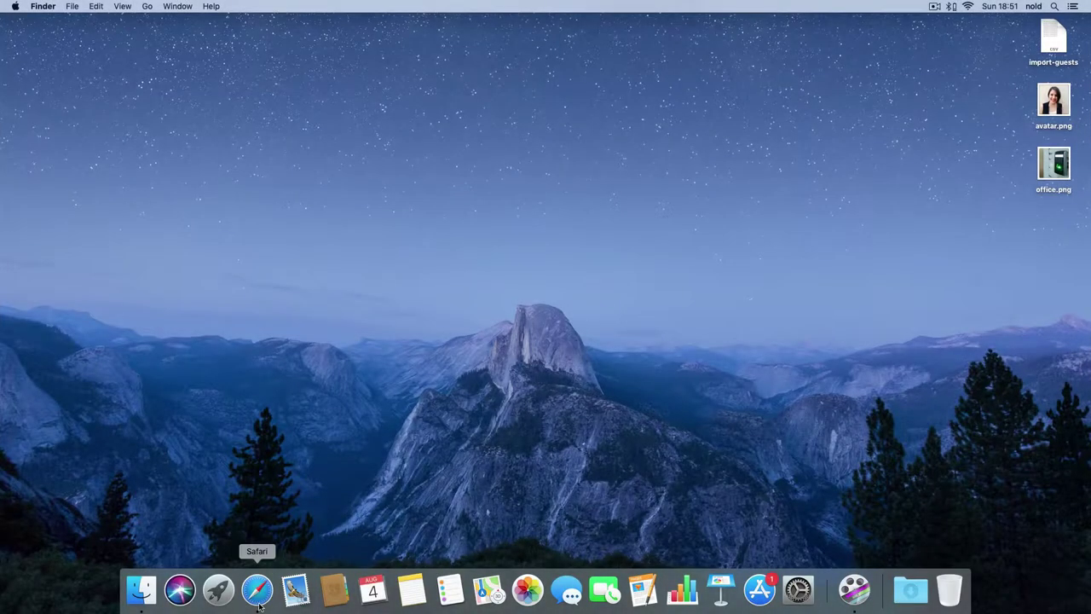
# Step: Open Safari and load the cloud.nold.io sign-in page
pyautogui.click(259, 602)
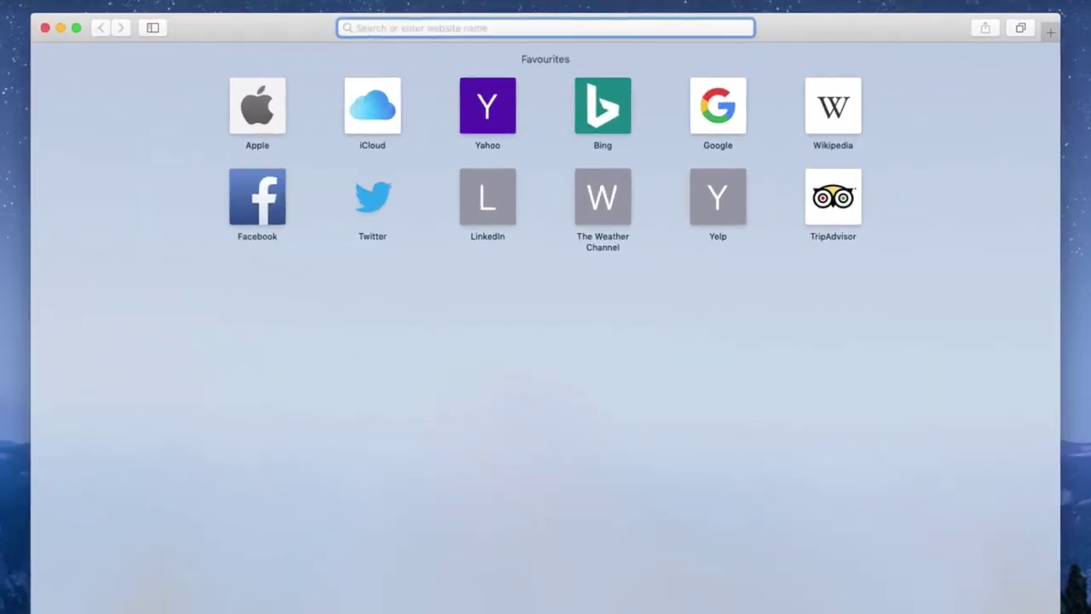
pyautogui.write('clou')
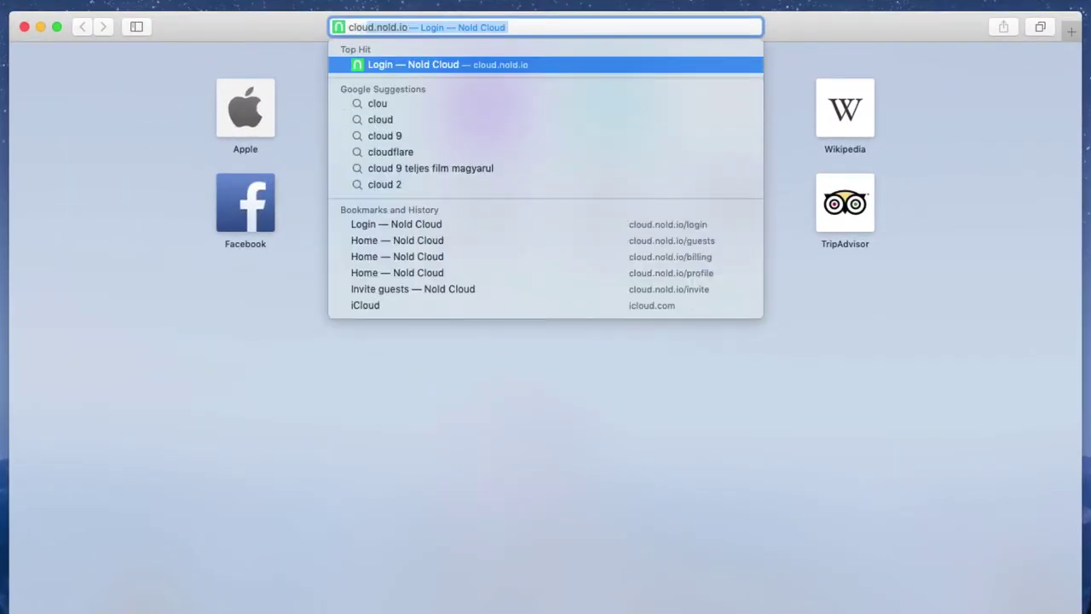
pyautogui.press('Return')
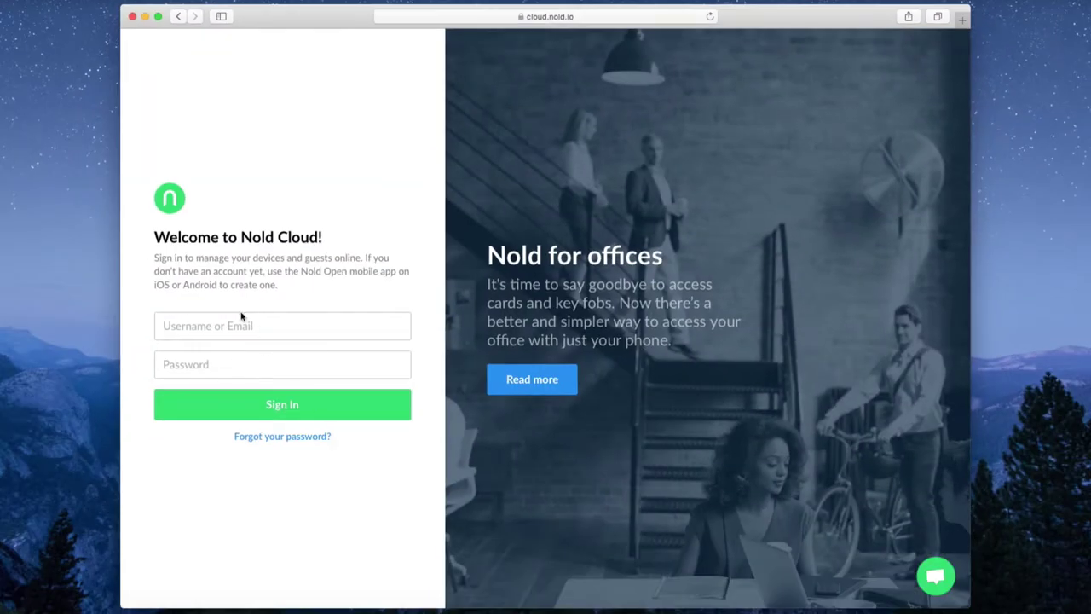
# Step: Sign in to Nold Cloud with the new account's e-mail and password
pyautogui.click(242, 317)
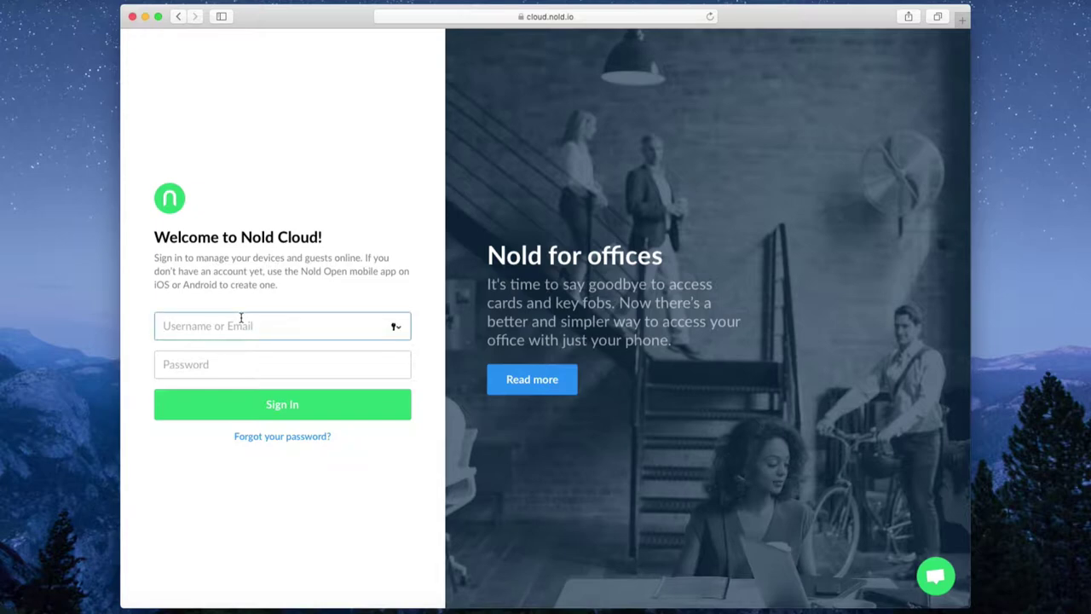
pyautogui.press('Tab')
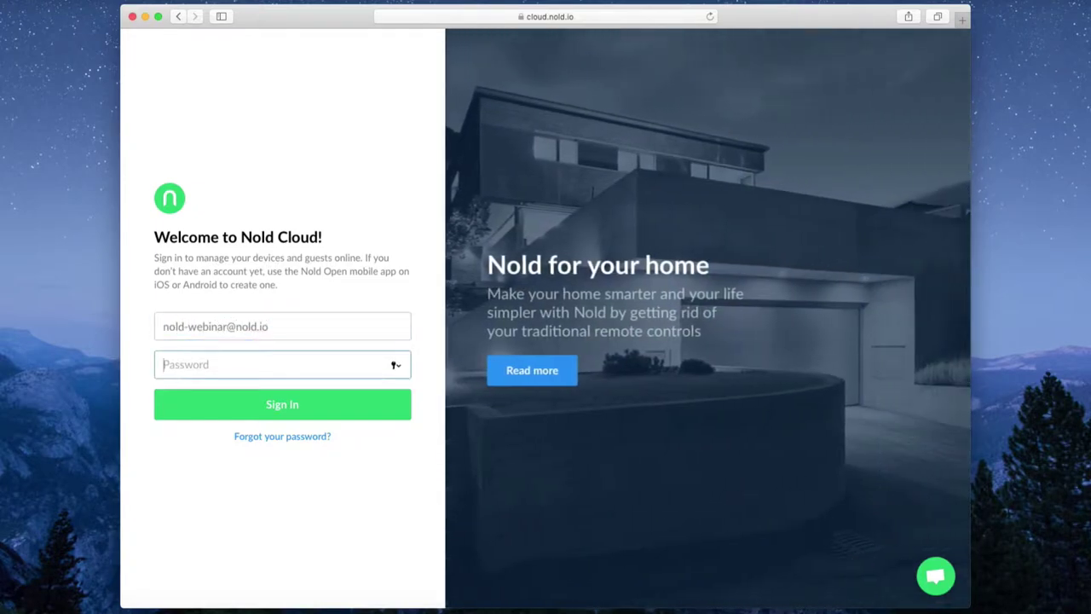
pyautogui.write('••')
pyautogui.press('Return')
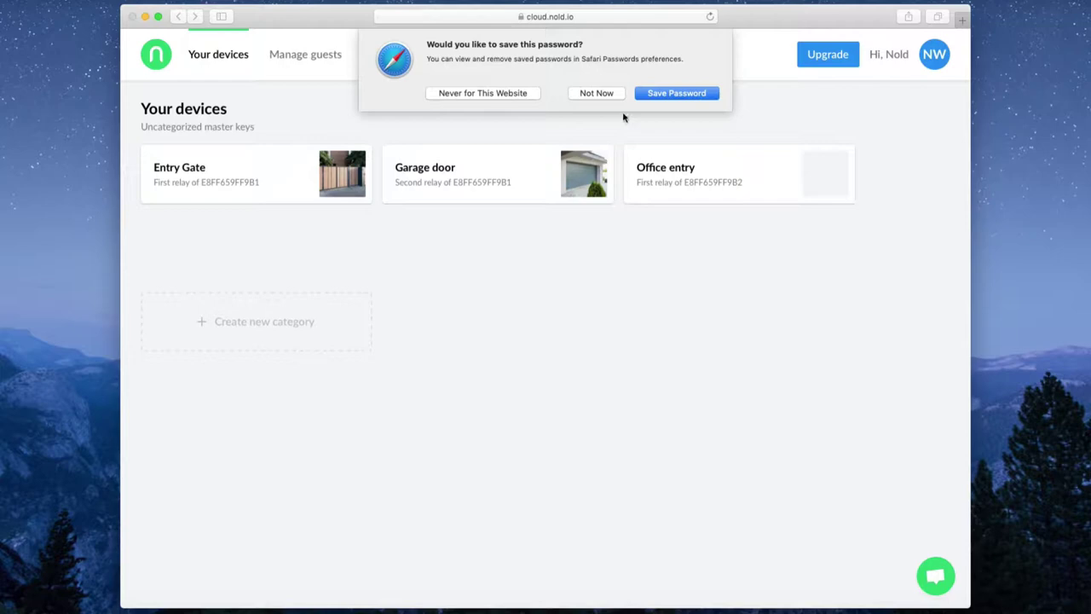
# Step: Decline saving the password and set office.png as the Office entry photo in its Settings
pyautogui.click(596, 92)
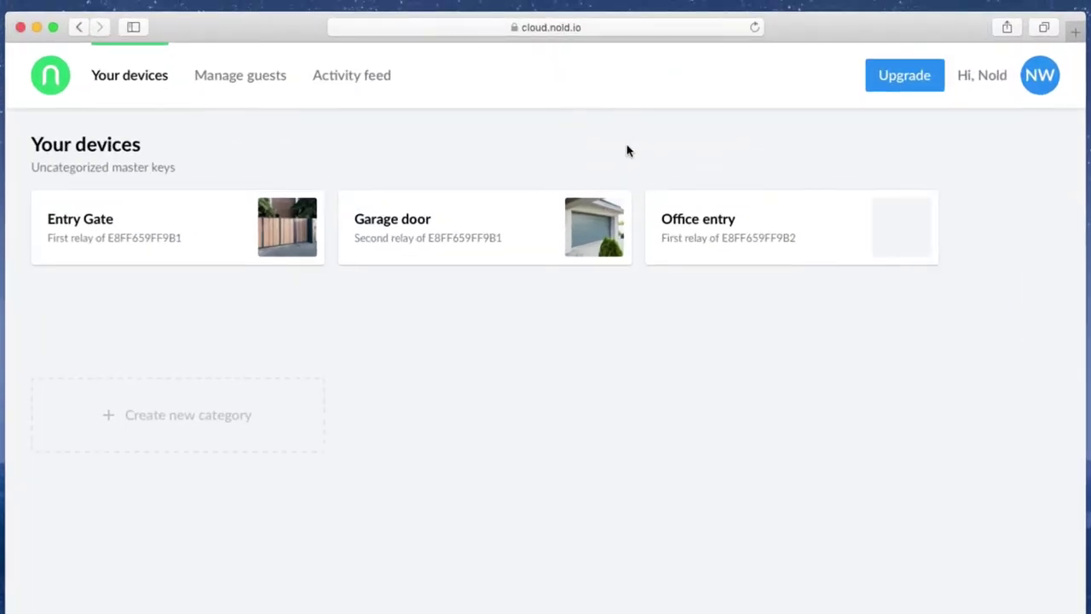
pyautogui.moveTo(694, 210)
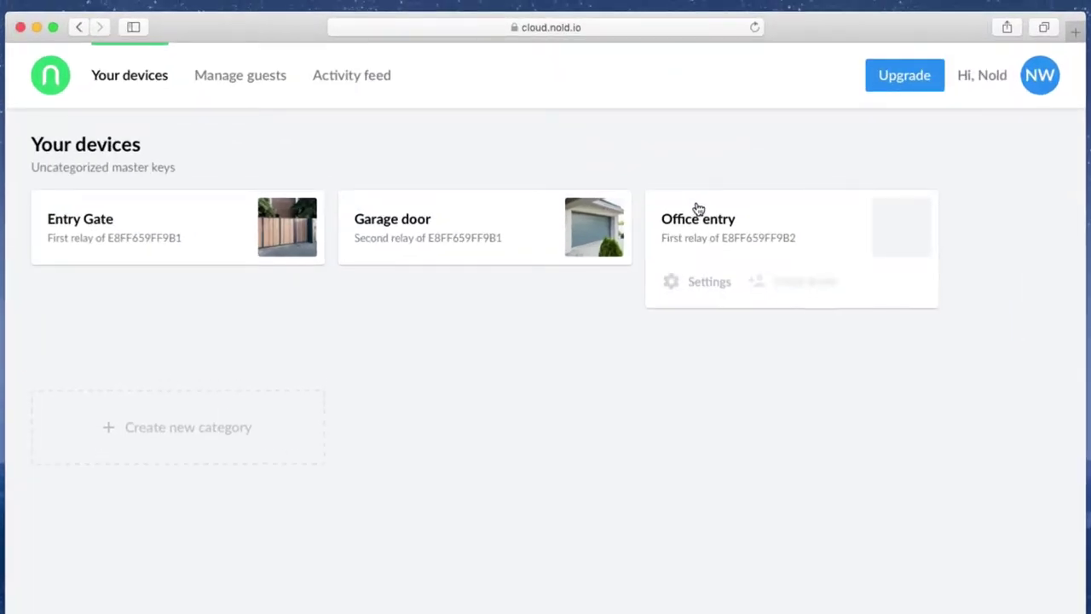
pyautogui.click(708, 283)
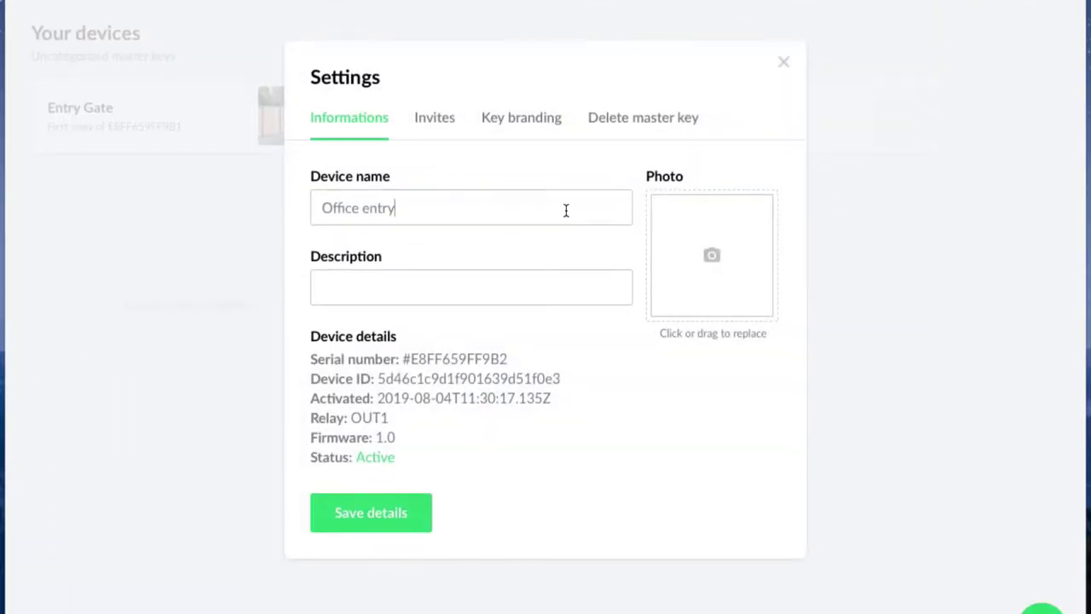
pyautogui.click(555, 291)
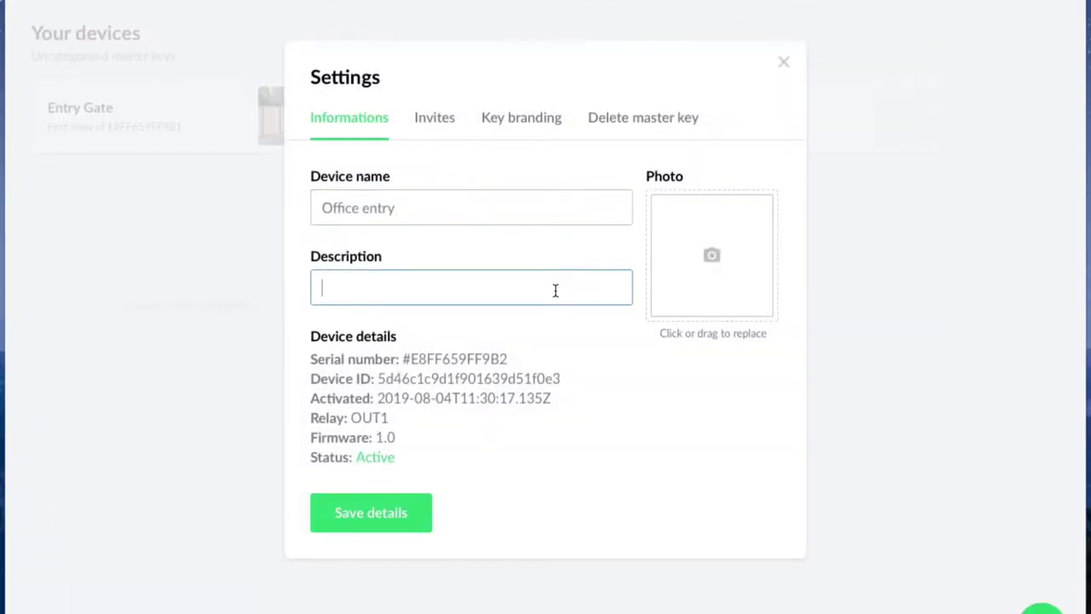
pyautogui.moveTo(1086, 162); pyautogui.dragTo(678, 240)
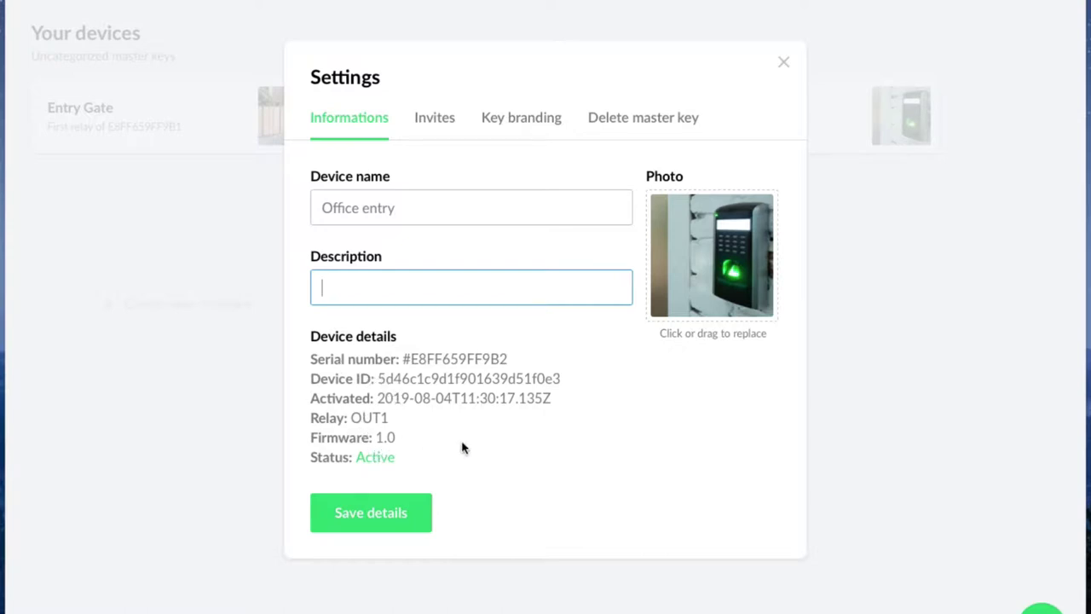
pyautogui.click(440, 154)
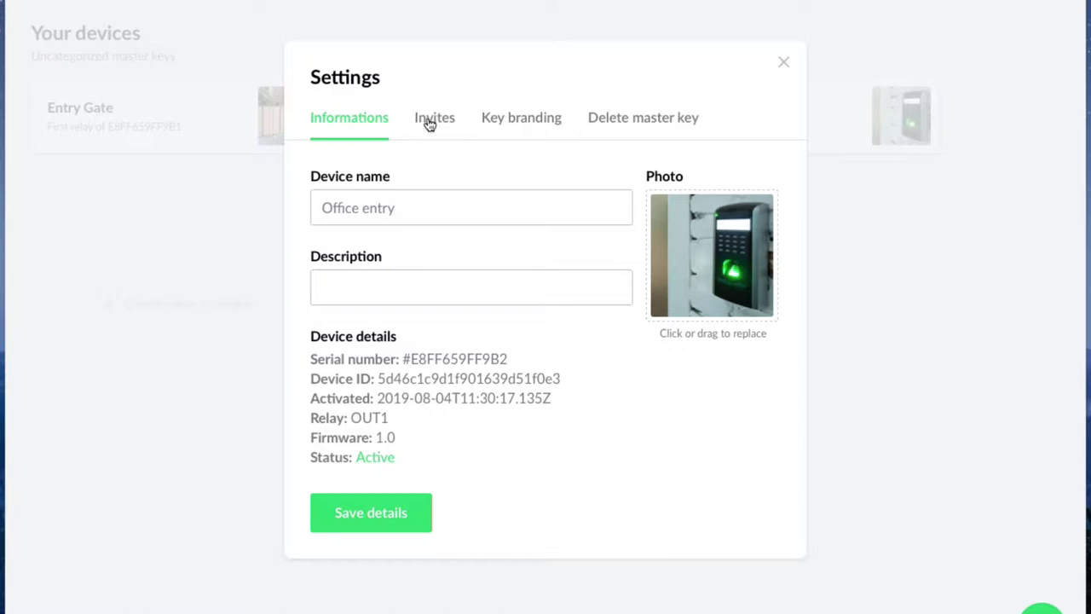
# Step: Enable custom invitation e-mails and make the invitation buttons purple
pyautogui.click(428, 123)
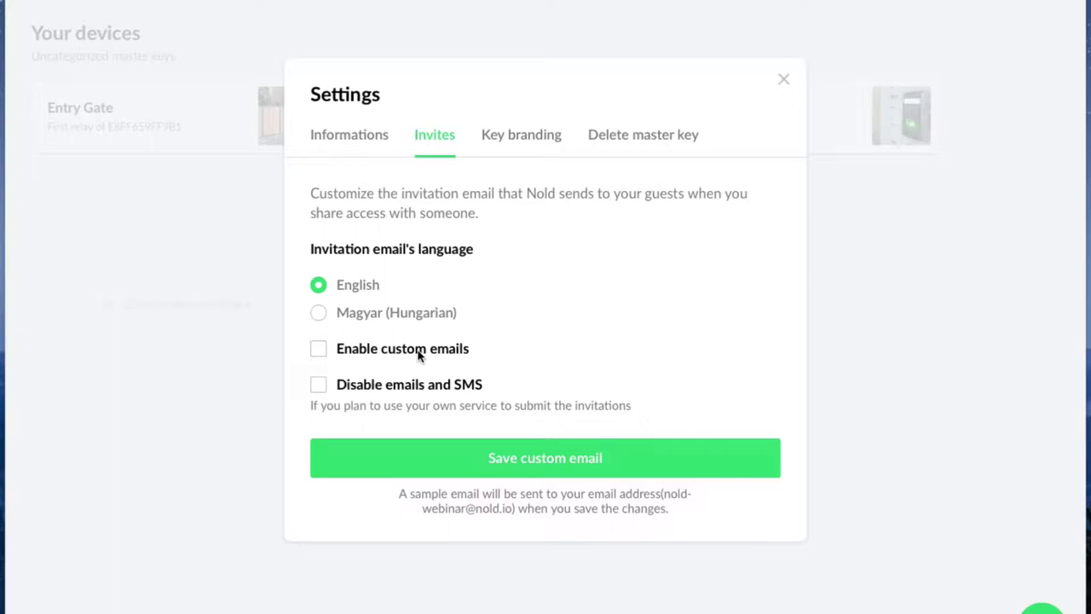
pyautogui.click(417, 356)
pyautogui.scroll(-2, 444, 357)
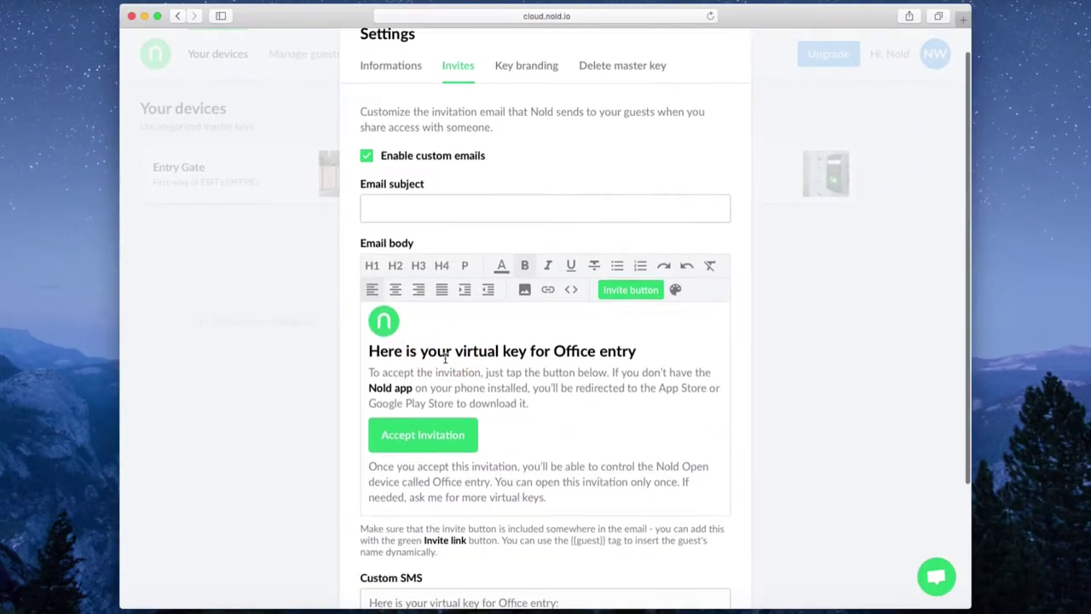
pyautogui.scroll(-1, 444, 357)
pyautogui.click(502, 325)
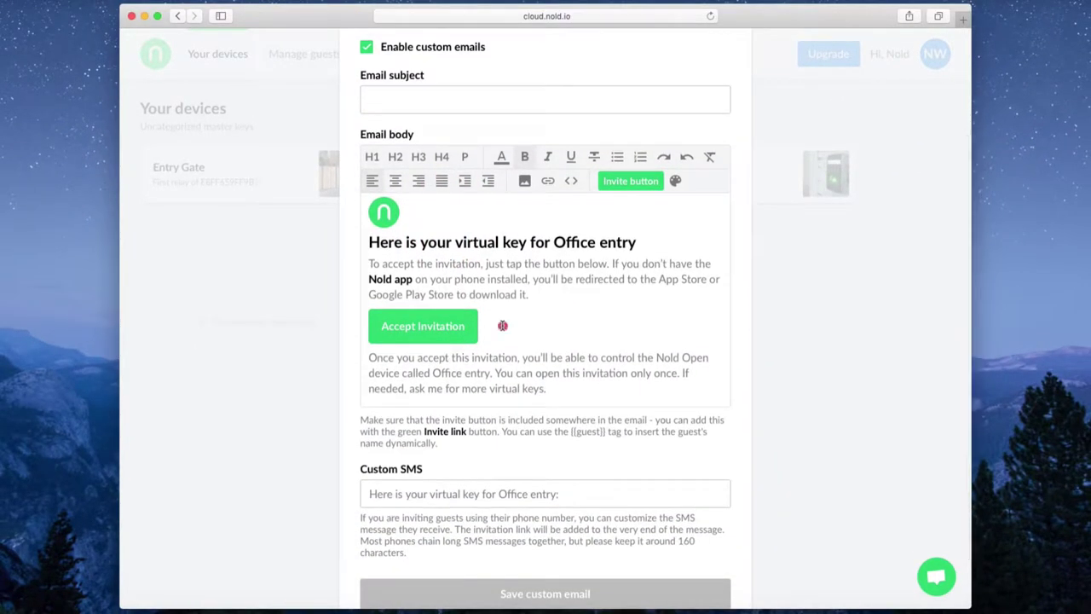
pyautogui.click(675, 180)
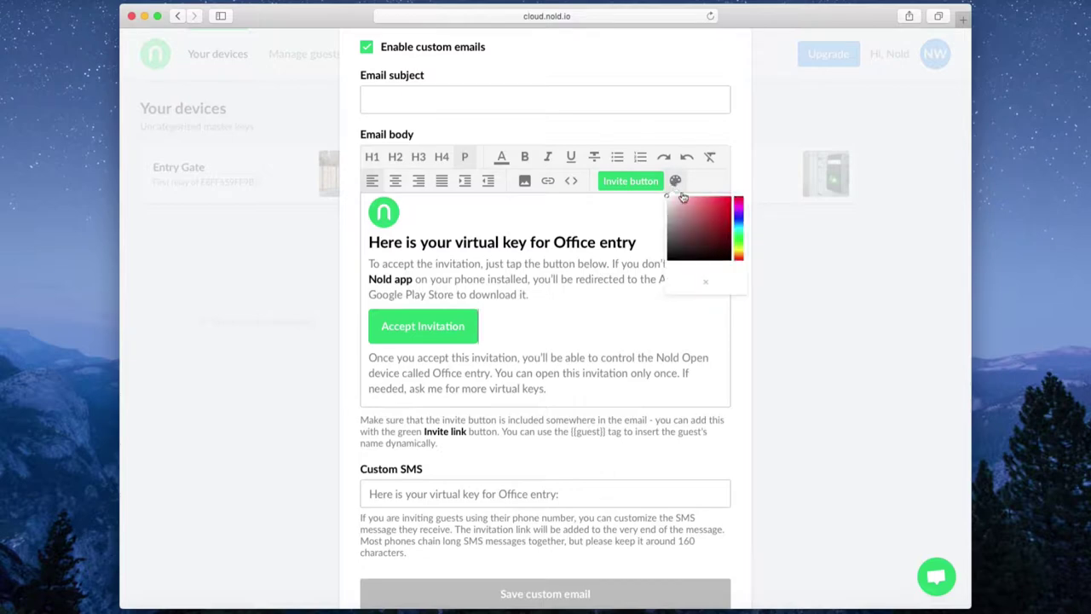
pyautogui.click(738, 219)
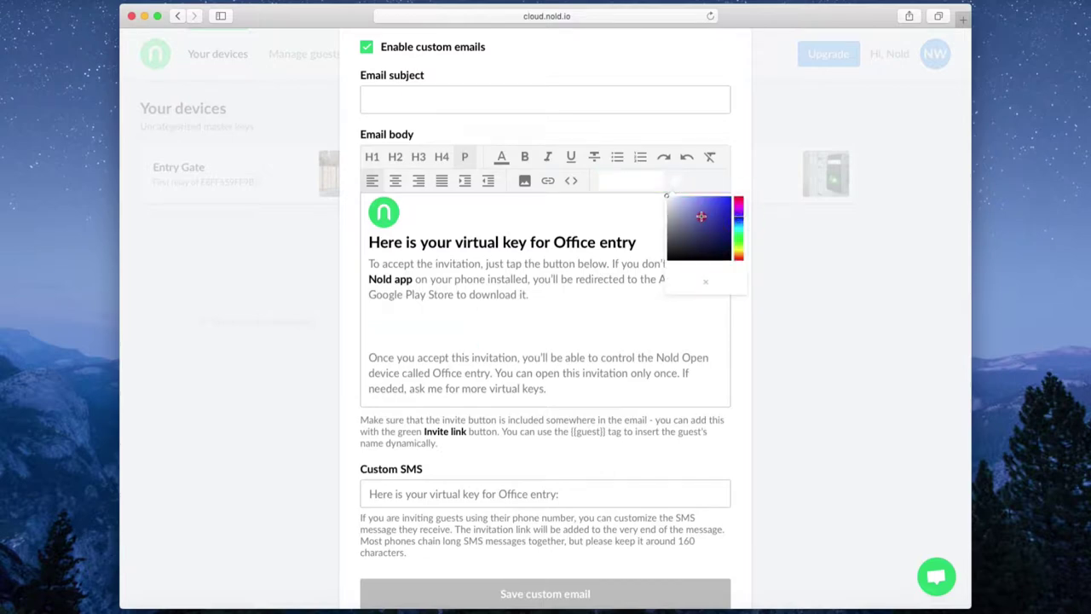
pyautogui.click(708, 220)
pyautogui.click(709, 207)
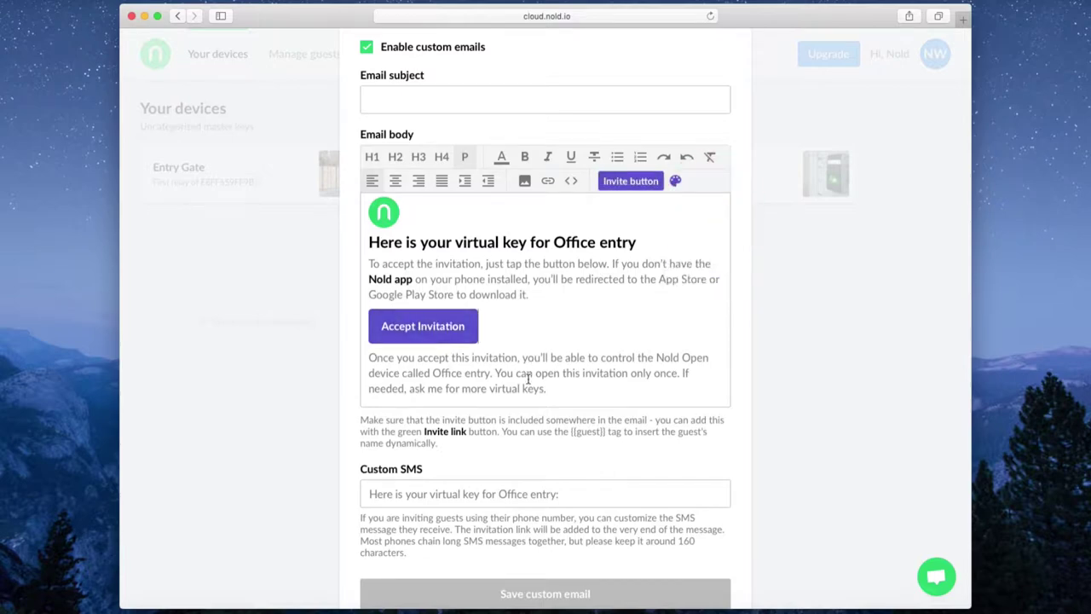
# Step: Visit the Custom SMS text field, then turn custom invitation e-mails back off
pyautogui.scroll(-2, 528, 380)
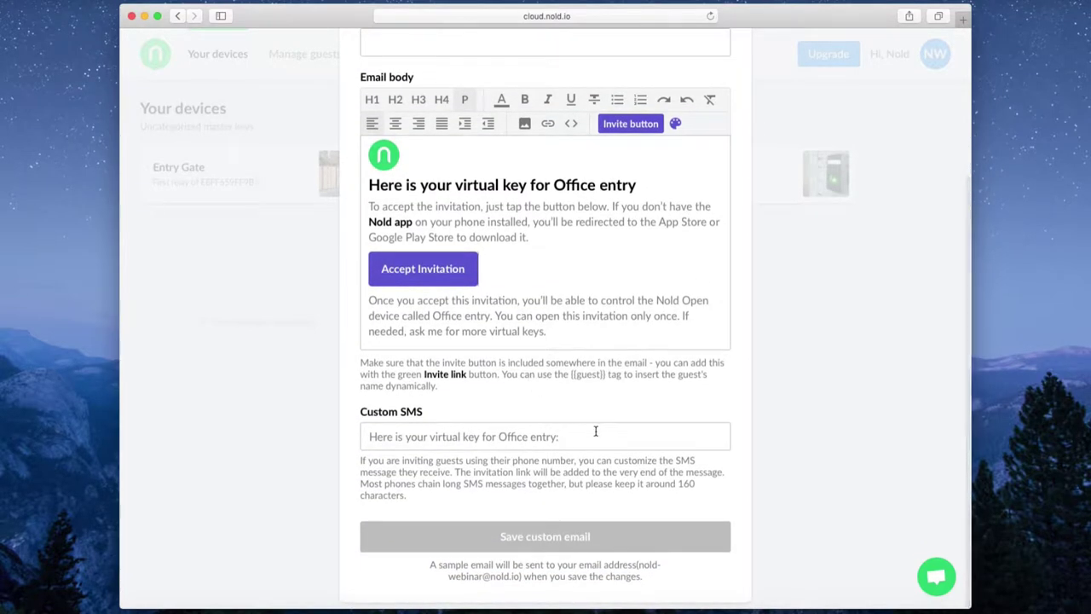
pyautogui.click(594, 432)
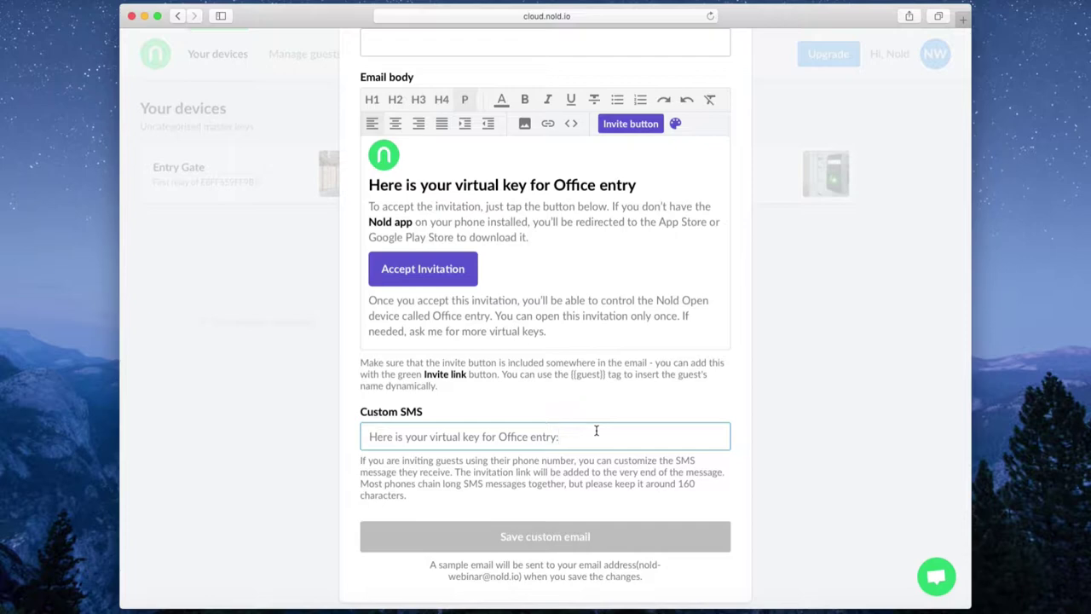
pyautogui.click(568, 505)
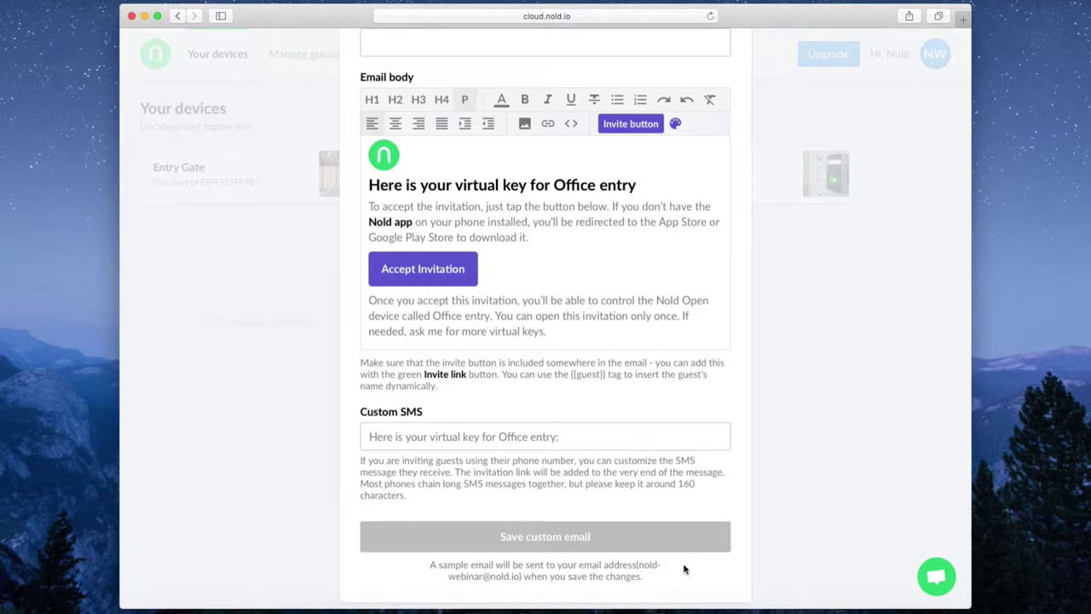
pyautogui.scroll(5, 683, 568)
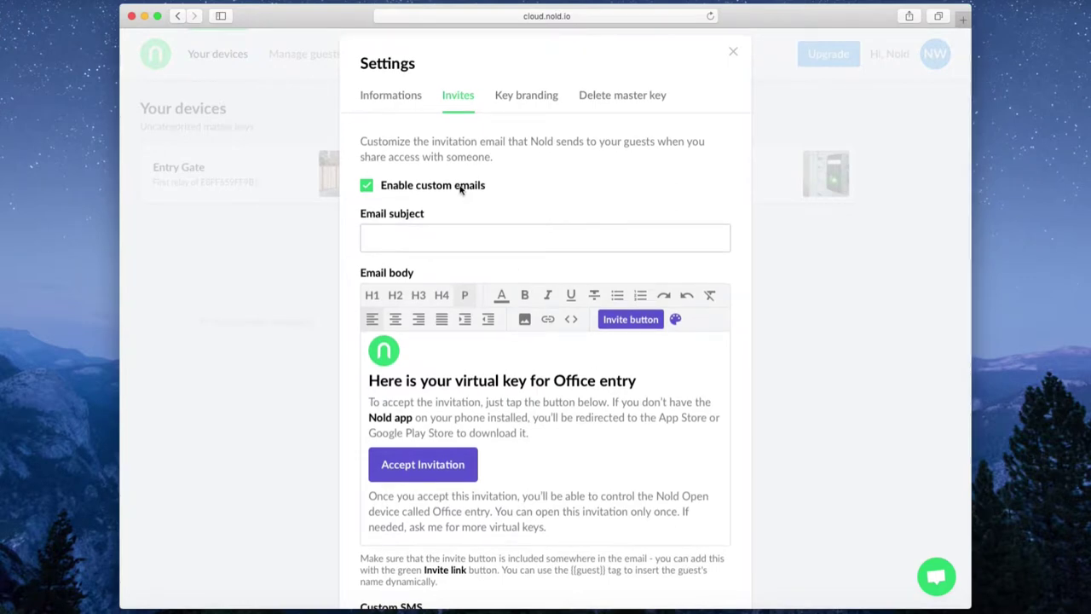
pyautogui.click(463, 187)
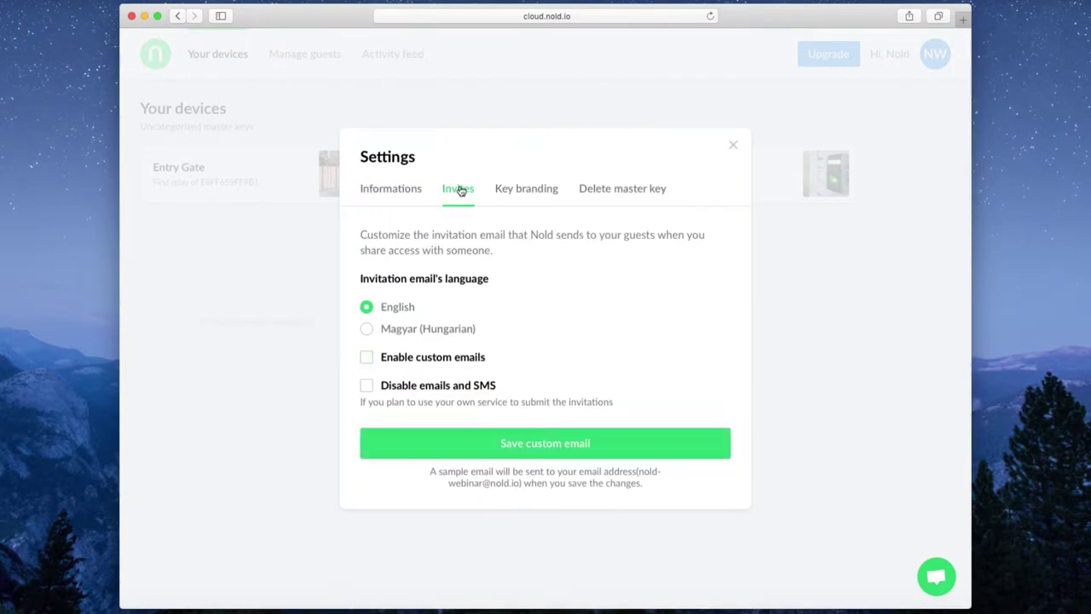
# Step: Try key branding with title 'Application title', then disable it and close Office entry's settings
pyautogui.click(528, 193)
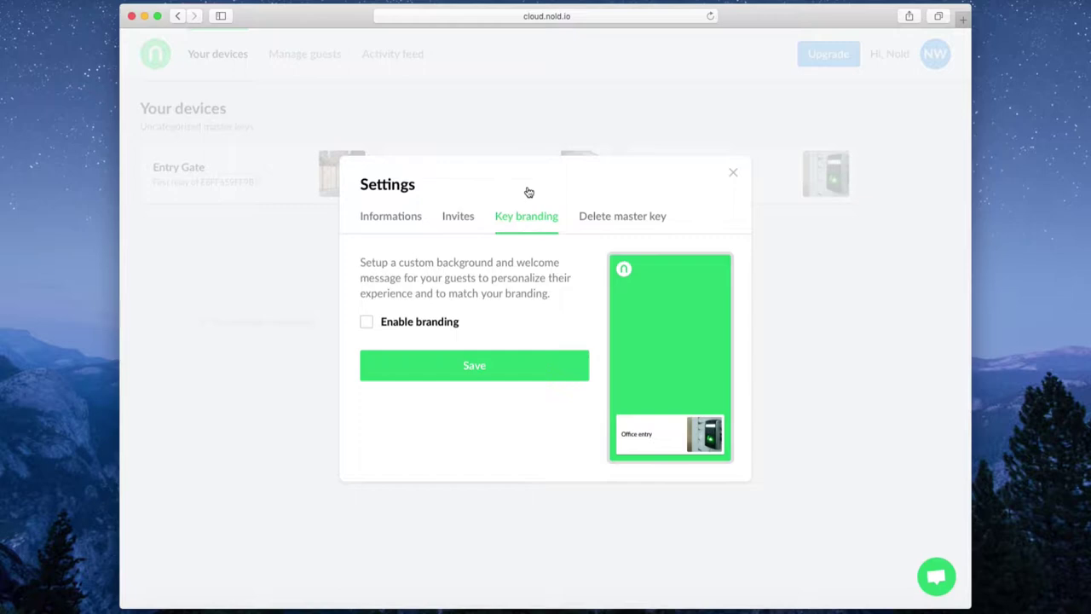
pyautogui.click(442, 327)
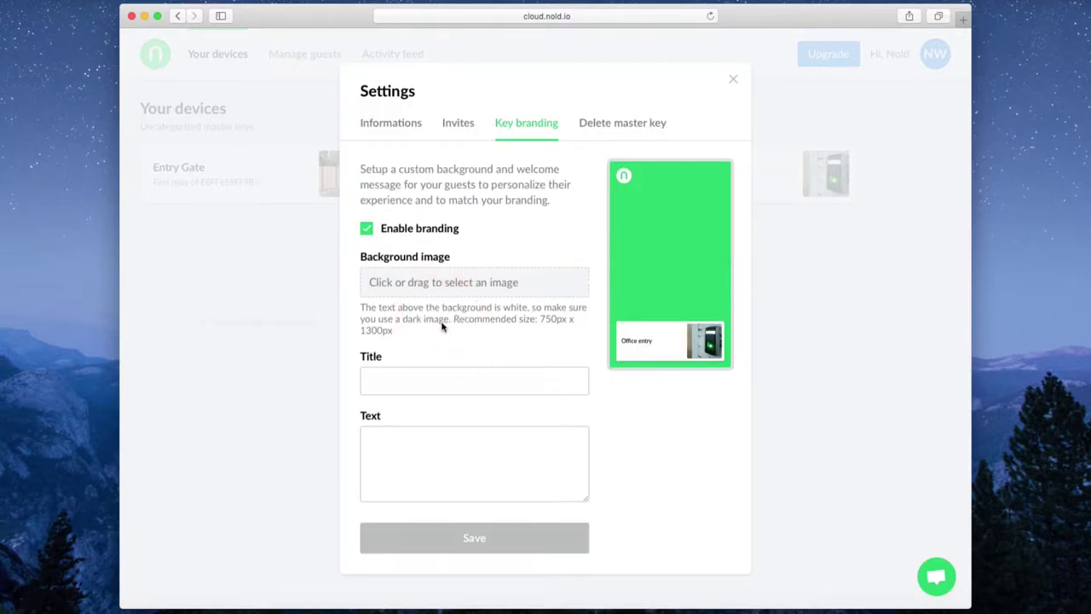
pyautogui.click(443, 383)
pyautogui.write('Ap')
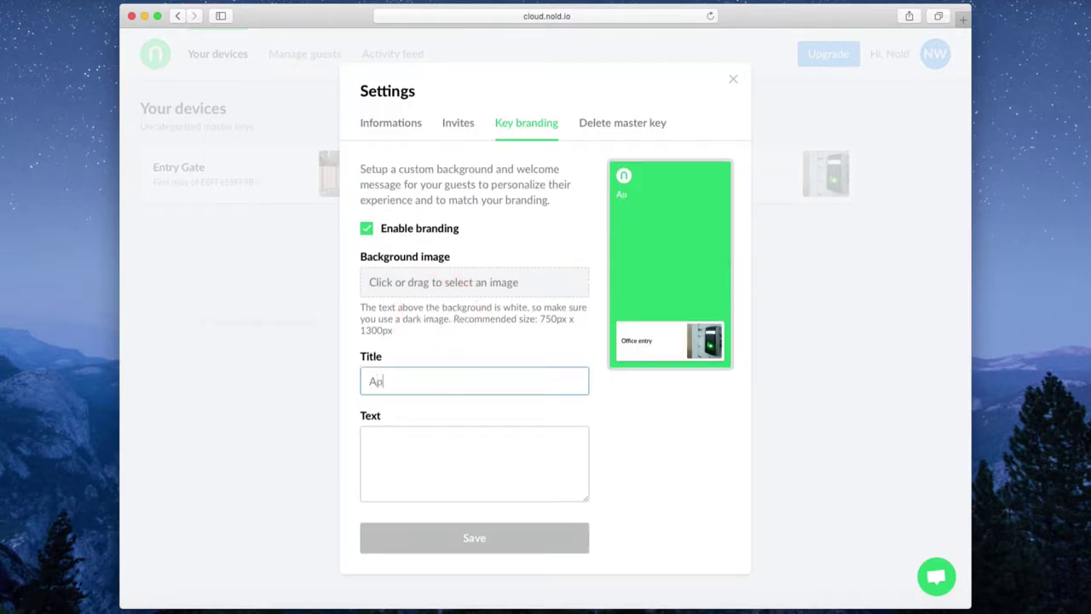
pyautogui.write('plication title')
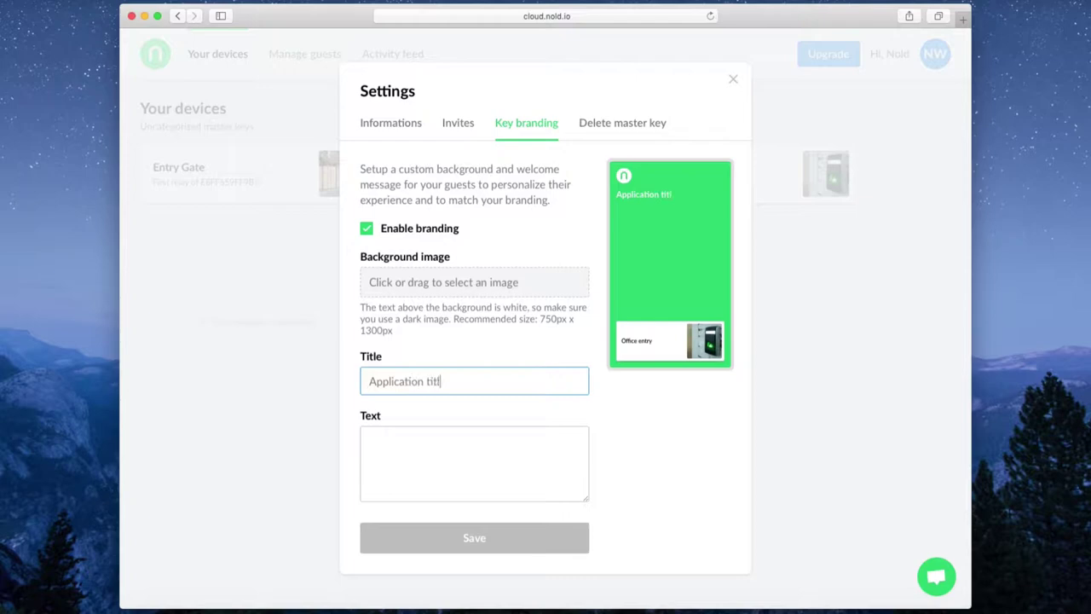
pyautogui.press('Tab')
pyautogui.write('D')
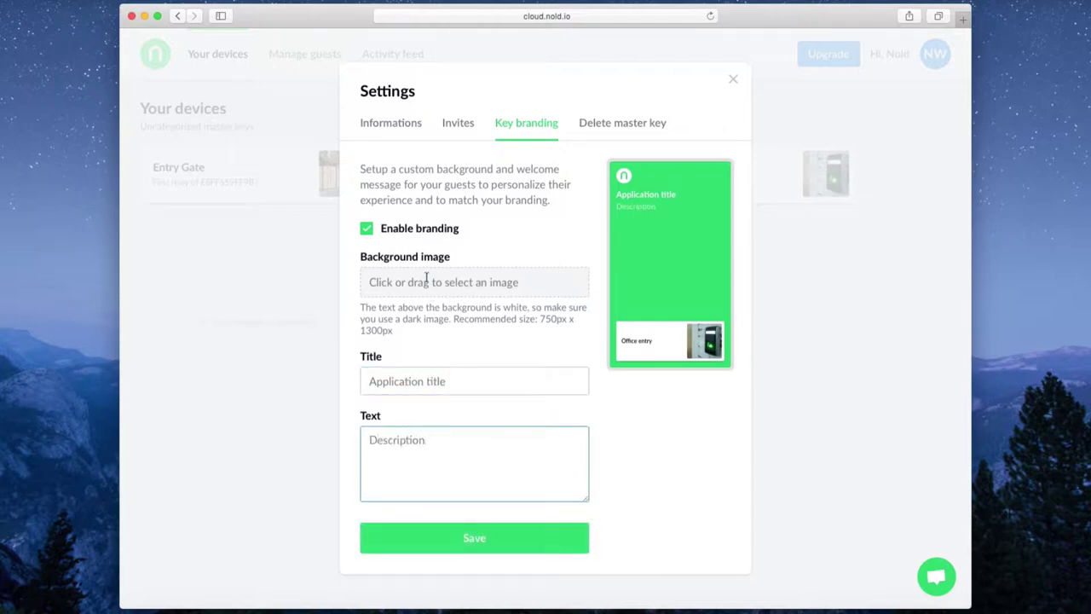
pyautogui.click(416, 230)
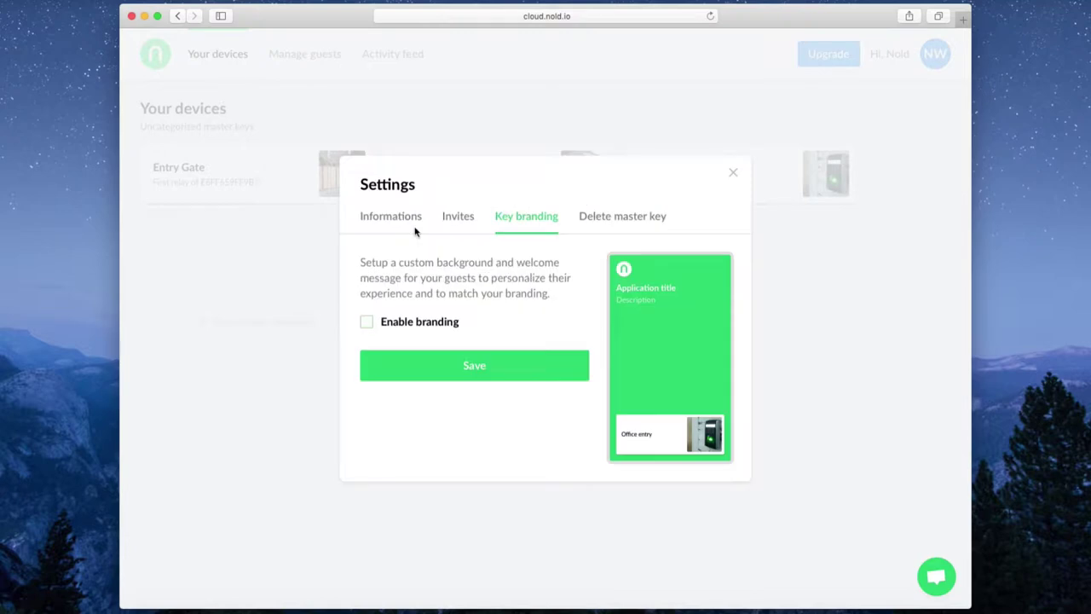
pyautogui.click(732, 176)
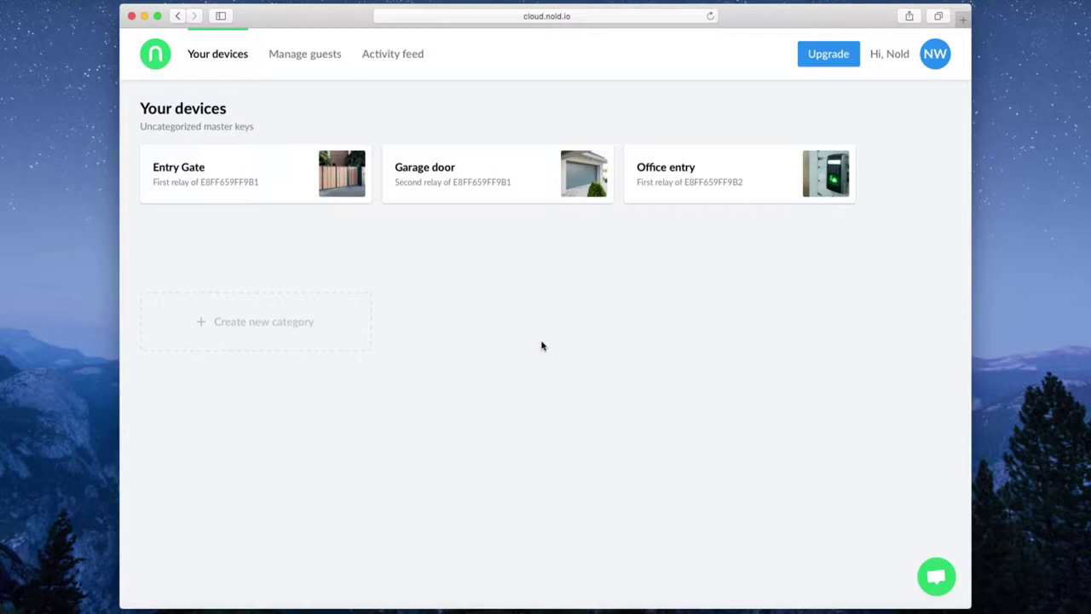
# Step: Create a Parking device category with a name and description
pyautogui.click(260, 341)
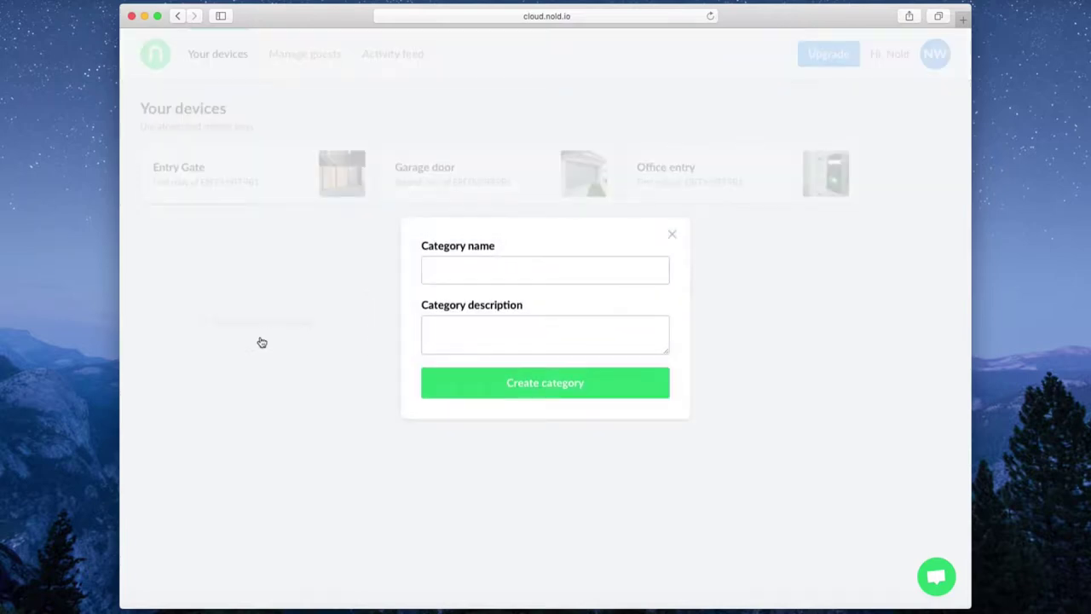
pyautogui.click(452, 274)
pyautogui.write('Parking')
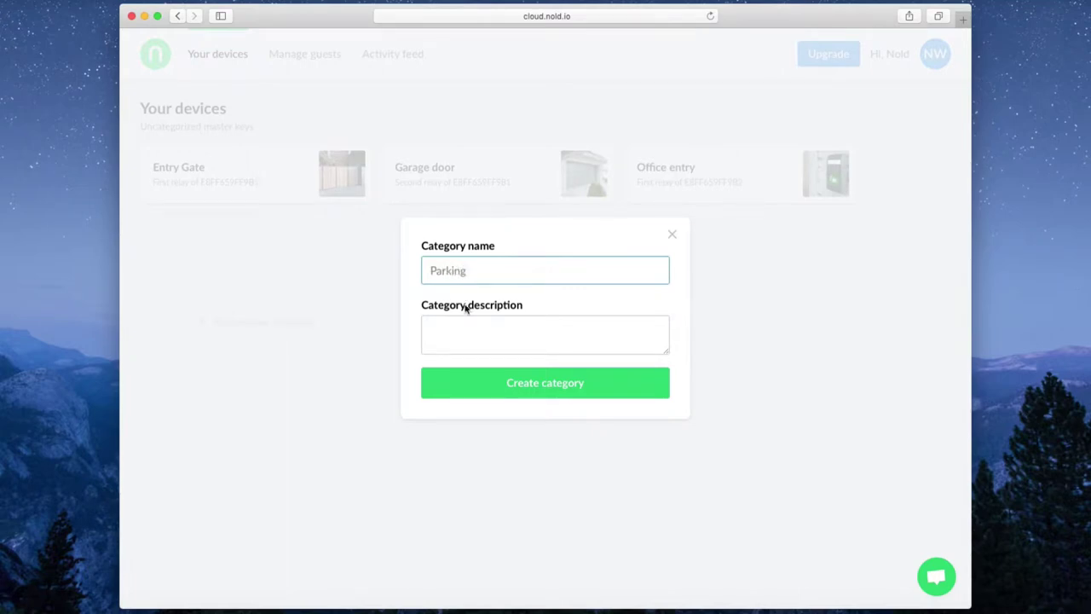
pyautogui.click(463, 325)
pyautogui.write('Parking spaces')
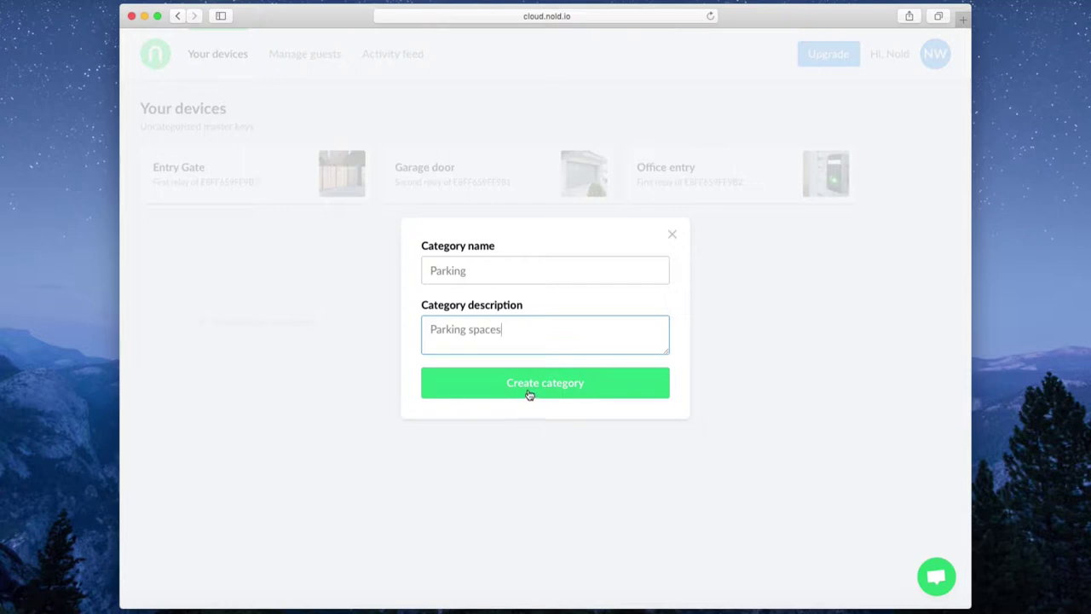
pyautogui.click(529, 394)
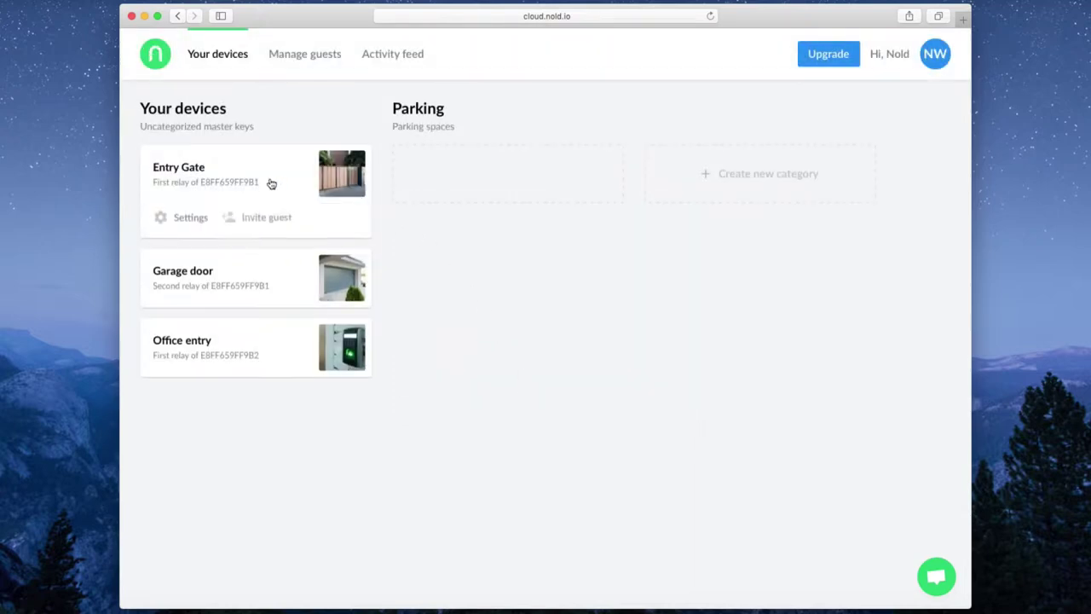
# Step: Move Entry Gate and Garage door into Parking, then delete the Parking category
pyautogui.moveTo(256, 178); pyautogui.dragTo(506, 181)
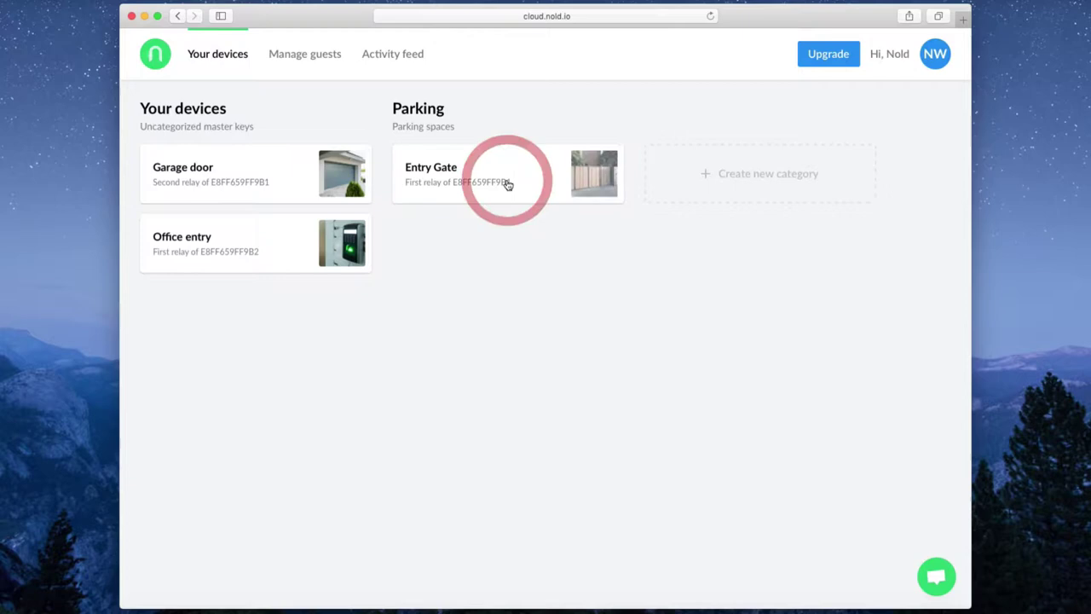
pyautogui.moveTo(247, 175); pyautogui.dragTo(485, 185)
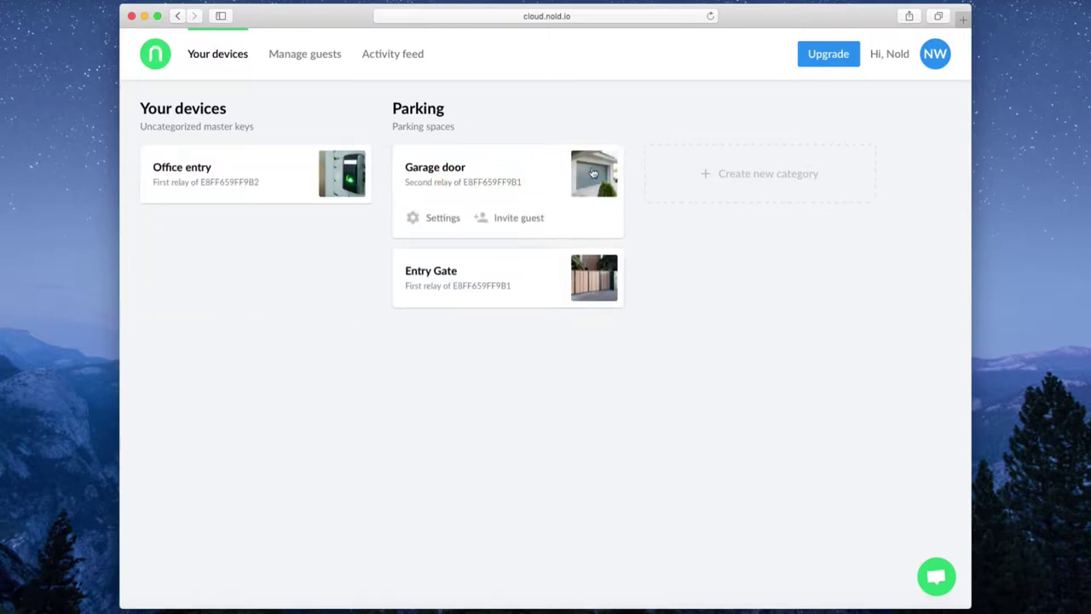
pyautogui.click(424, 111)
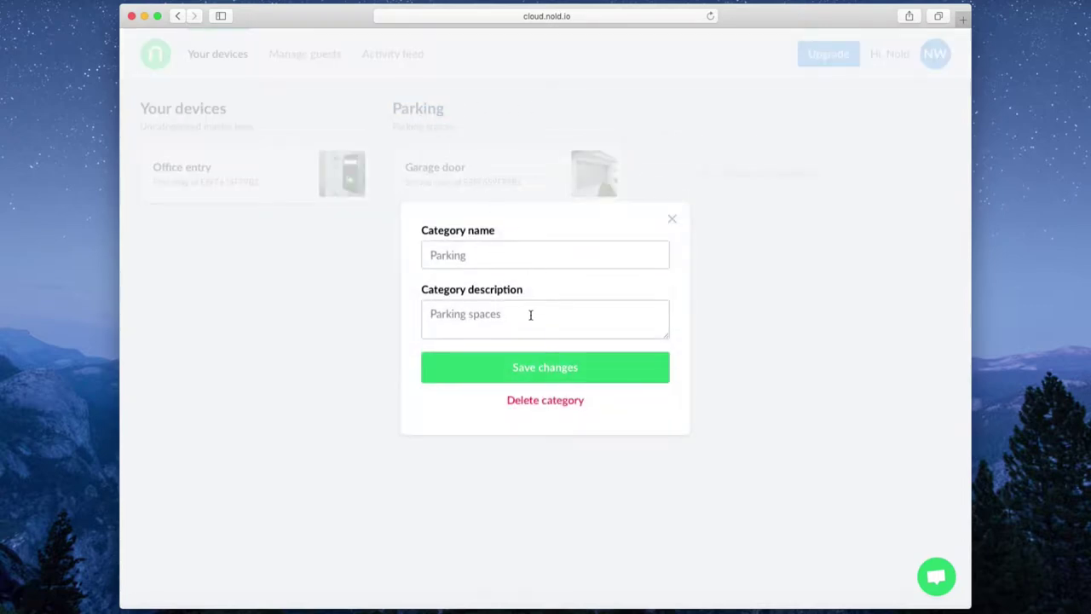
pyautogui.click(547, 407)
pyautogui.click(550, 404)
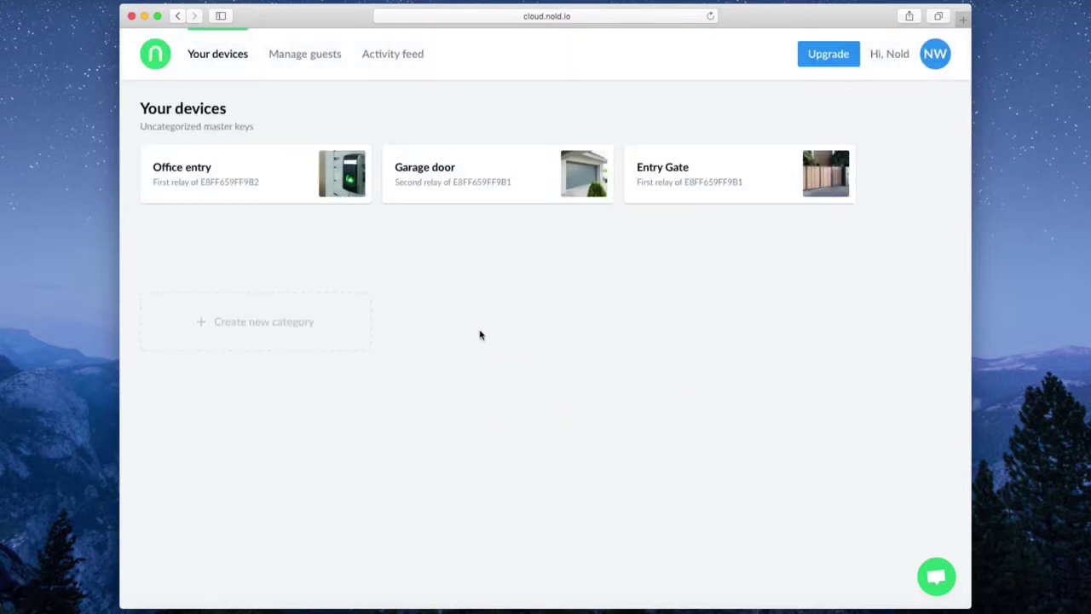
# Step: Start a guest invitation for the Office entry device from the guests page
pyautogui.click(312, 53)
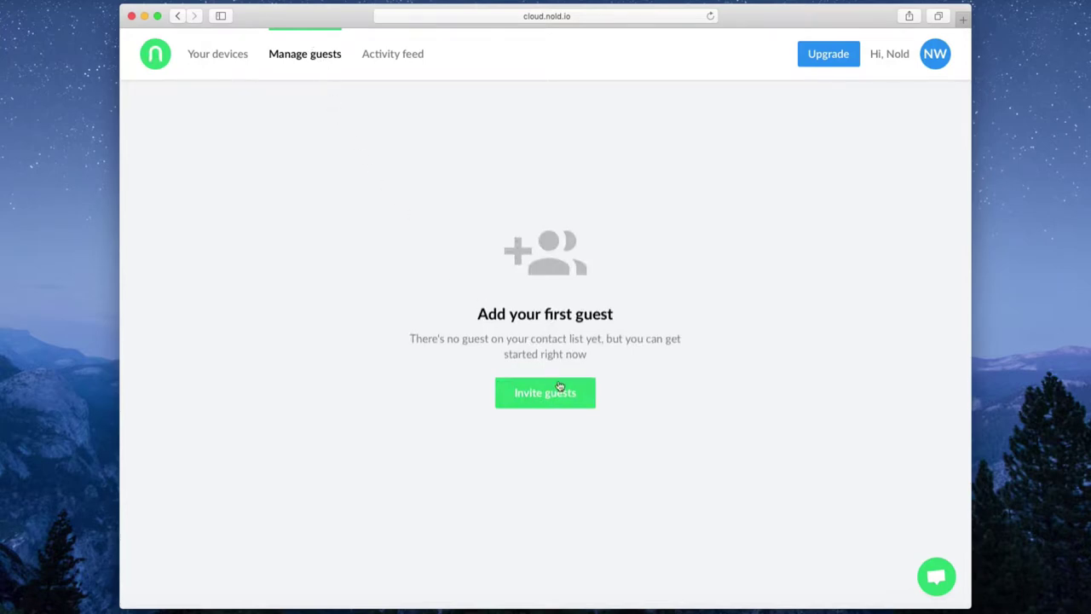
pyautogui.click(594, 398)
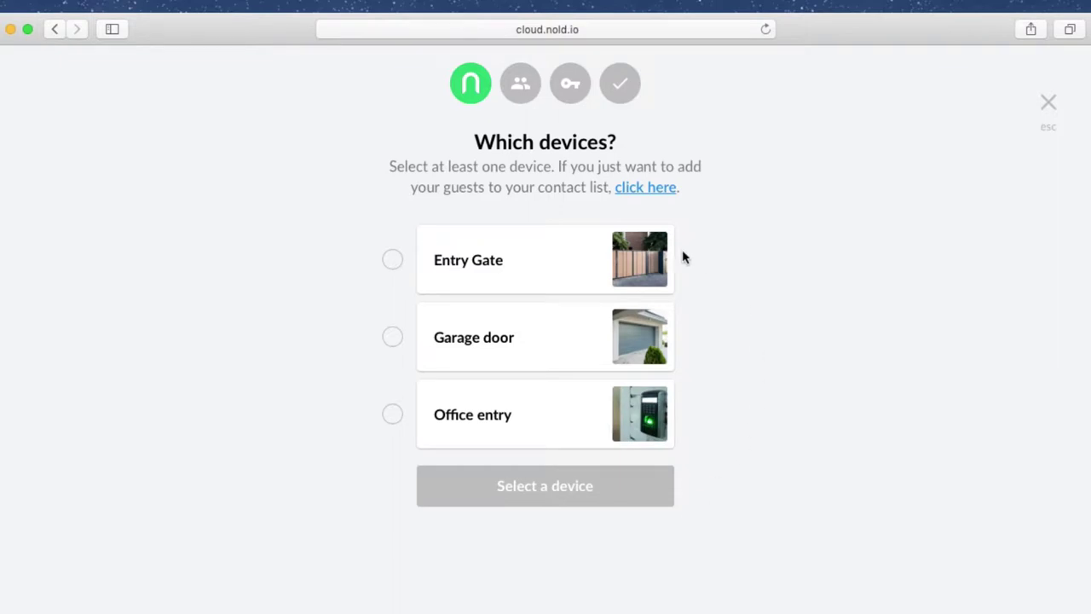
pyautogui.click(527, 415)
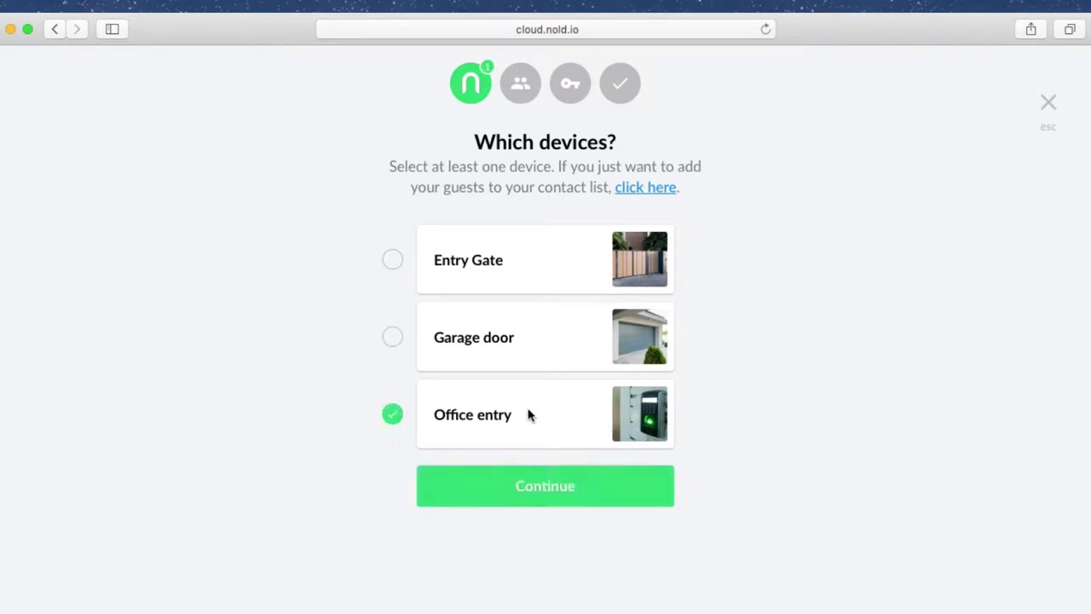
pyautogui.click(551, 485)
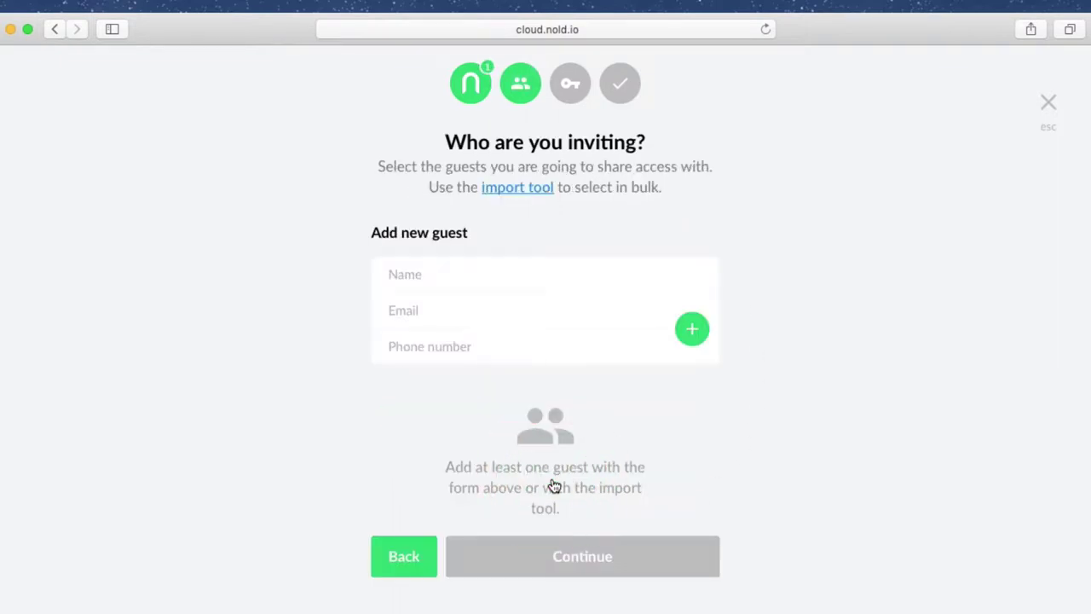
# Step: Add Test Guest #0 with its e-mail address as a selected guest
pyautogui.click(490, 265)
pyautogui.write('Test Guest')
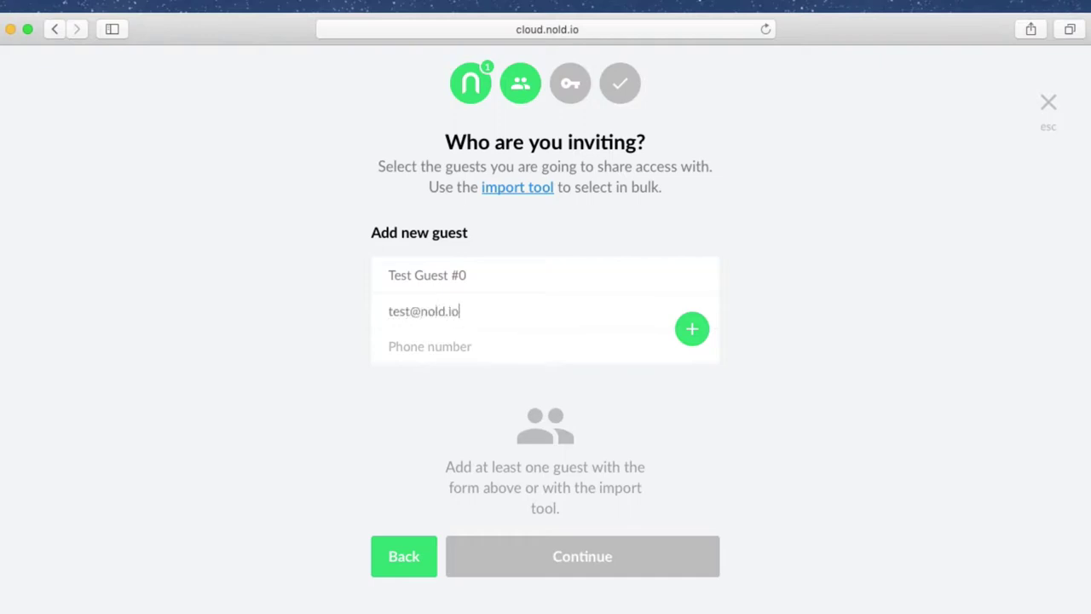
pyautogui.click(694, 332)
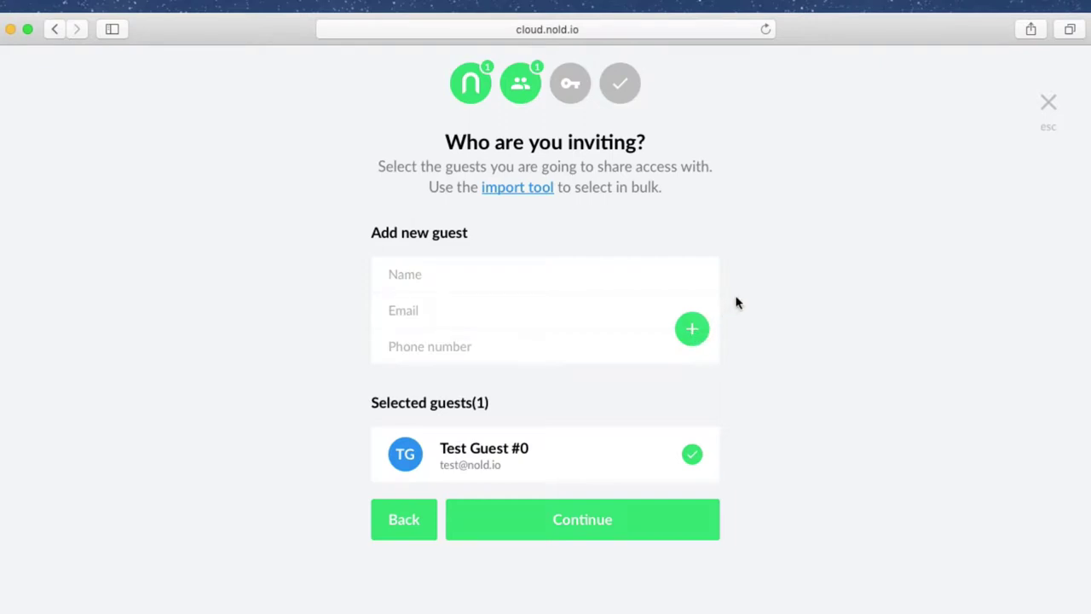
# Step: Import nine guests from the import-guests CSV file, bringing the selection to 10 guests
pyautogui.click(530, 189)
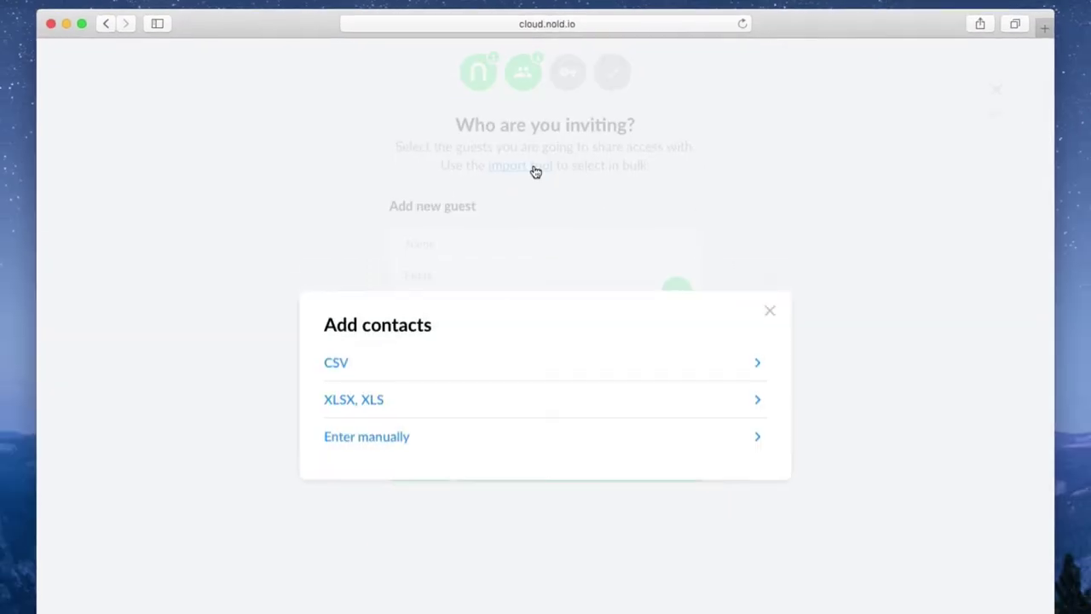
pyautogui.click(424, 366)
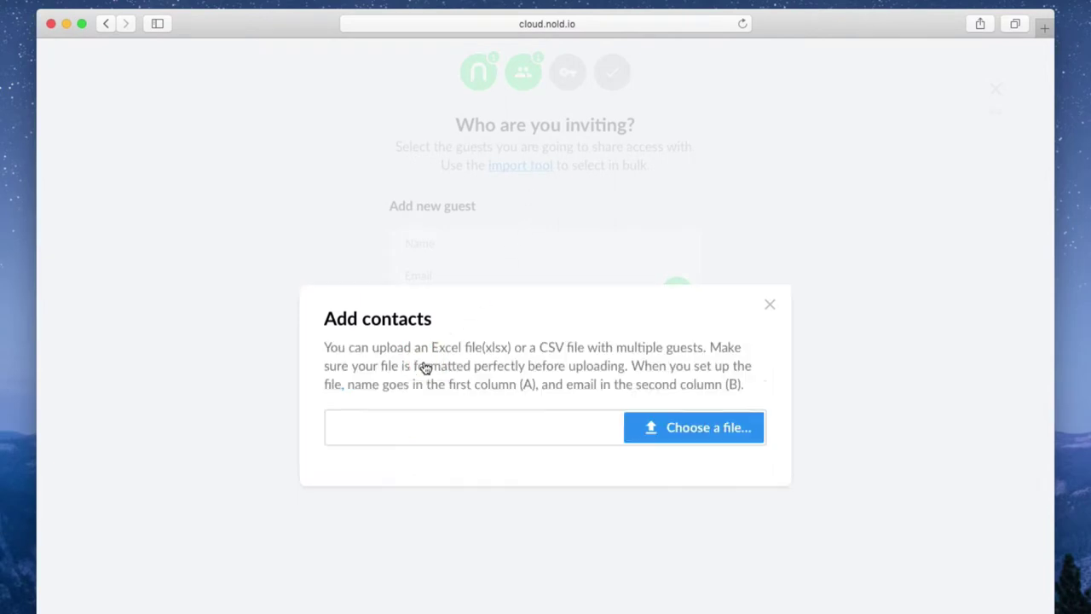
pyautogui.click(656, 422)
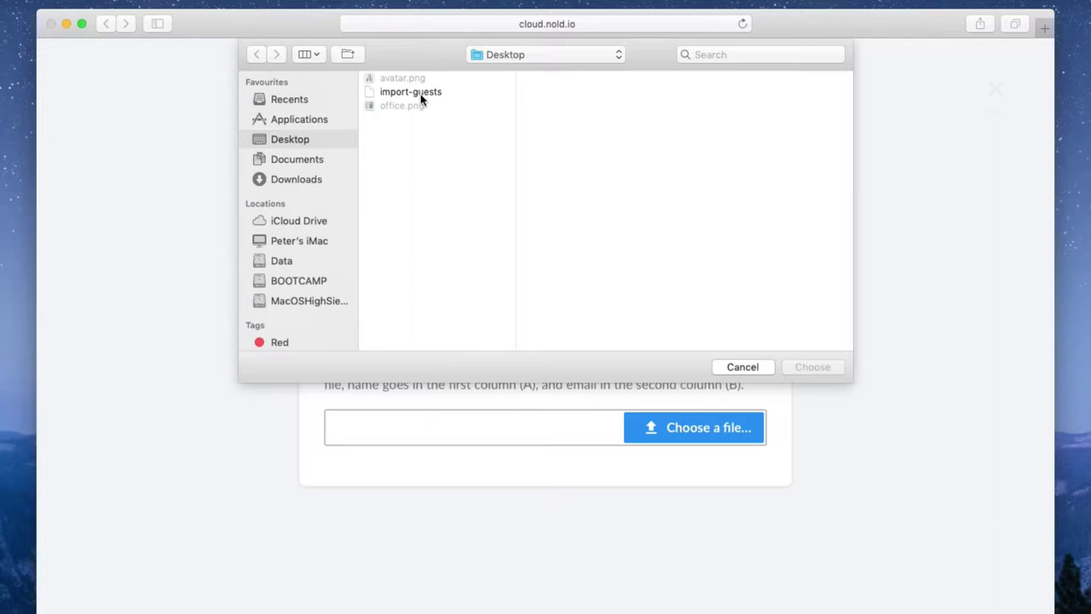
pyautogui.doubleClick(420, 94)
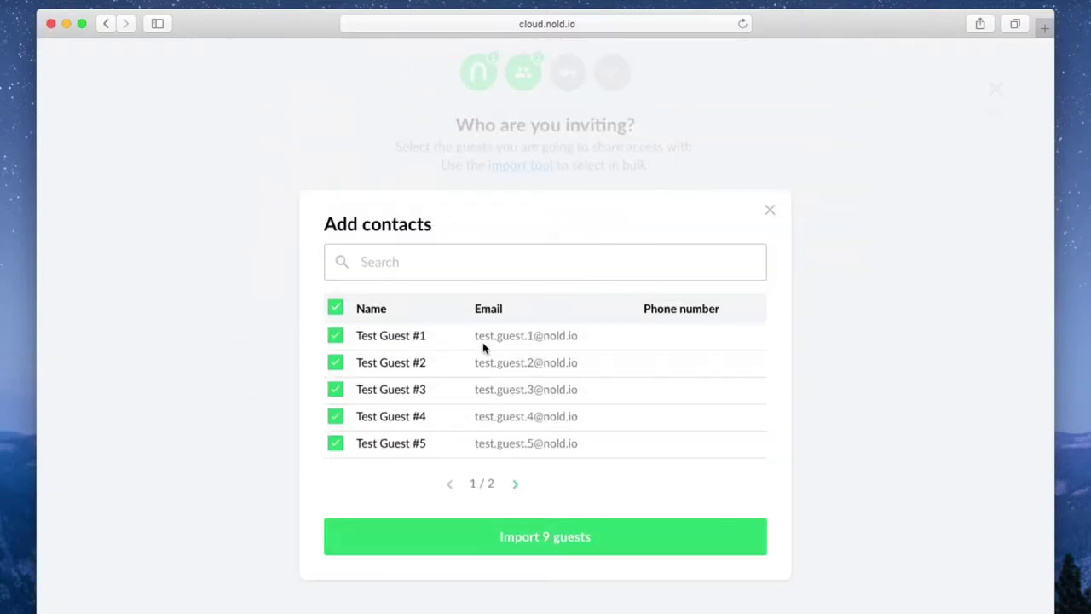
pyautogui.click(515, 485)
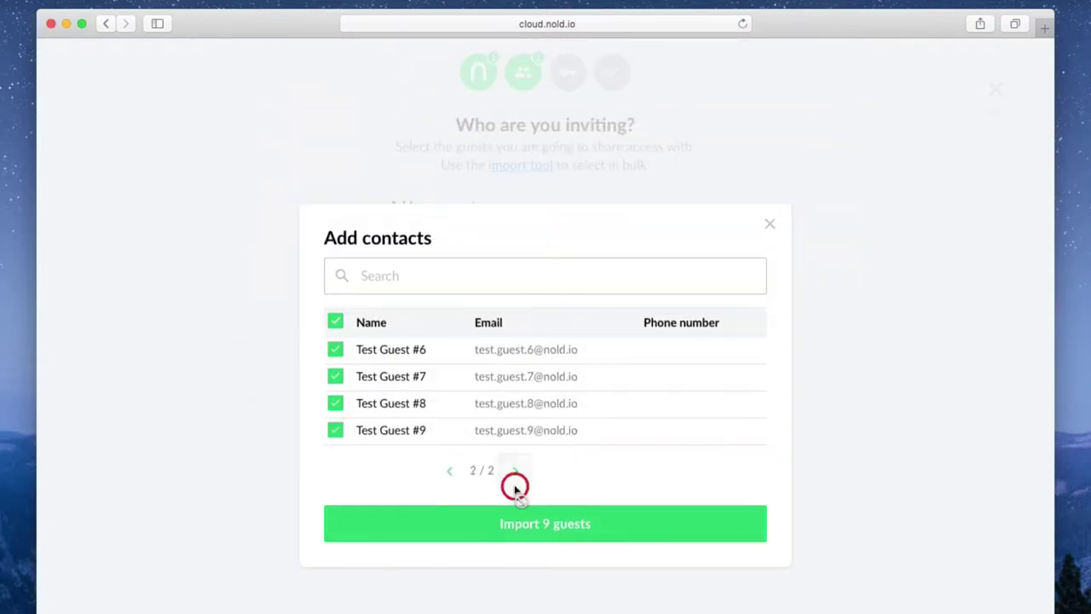
pyautogui.click(545, 524)
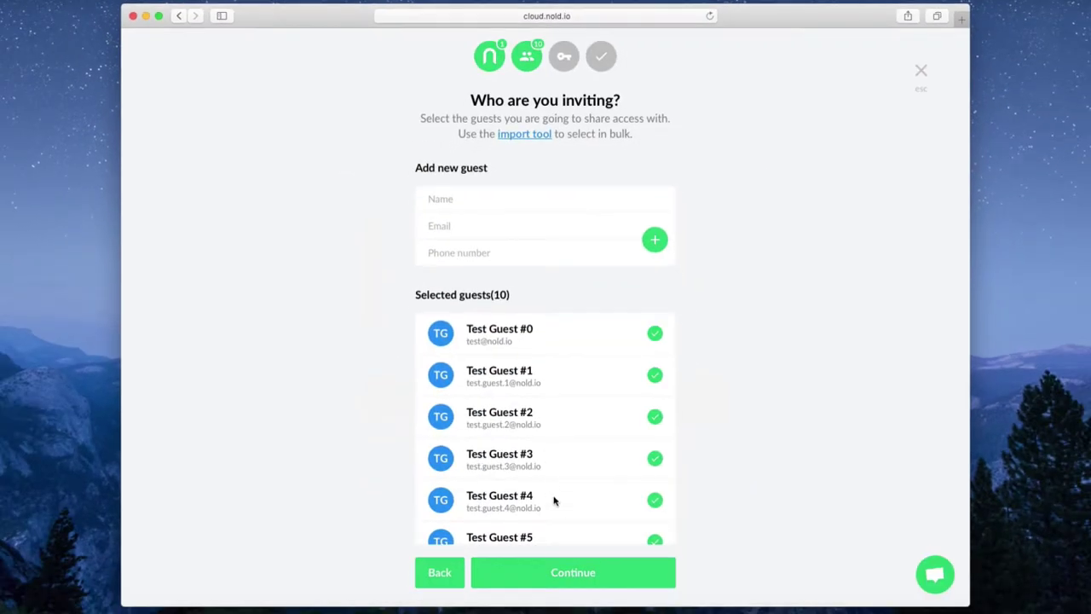
pyautogui.scroll(-5, 553, 500)
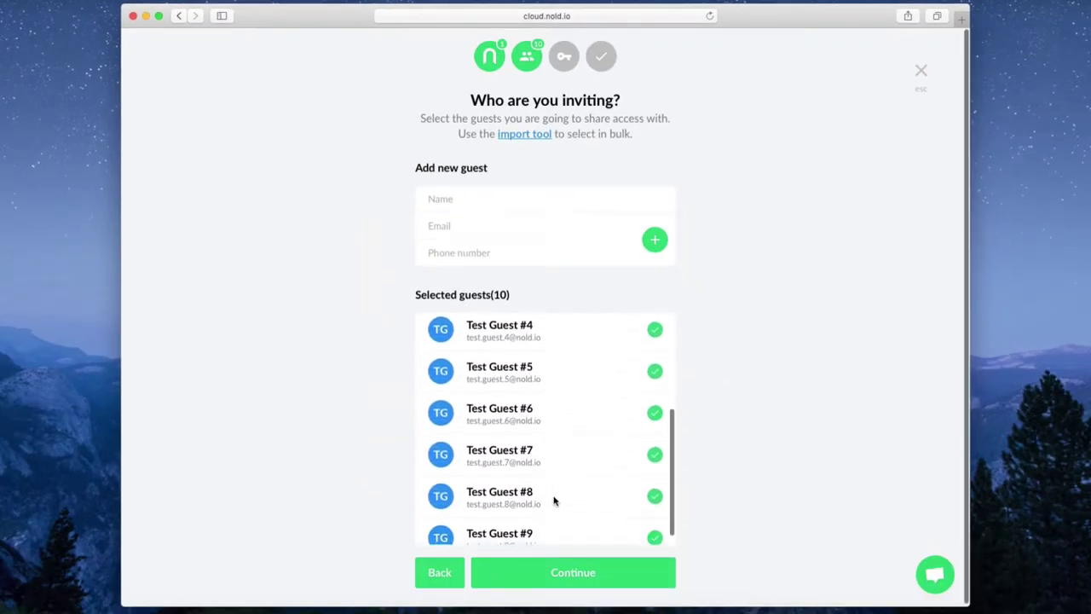
pyautogui.scroll(-1, 553, 500)
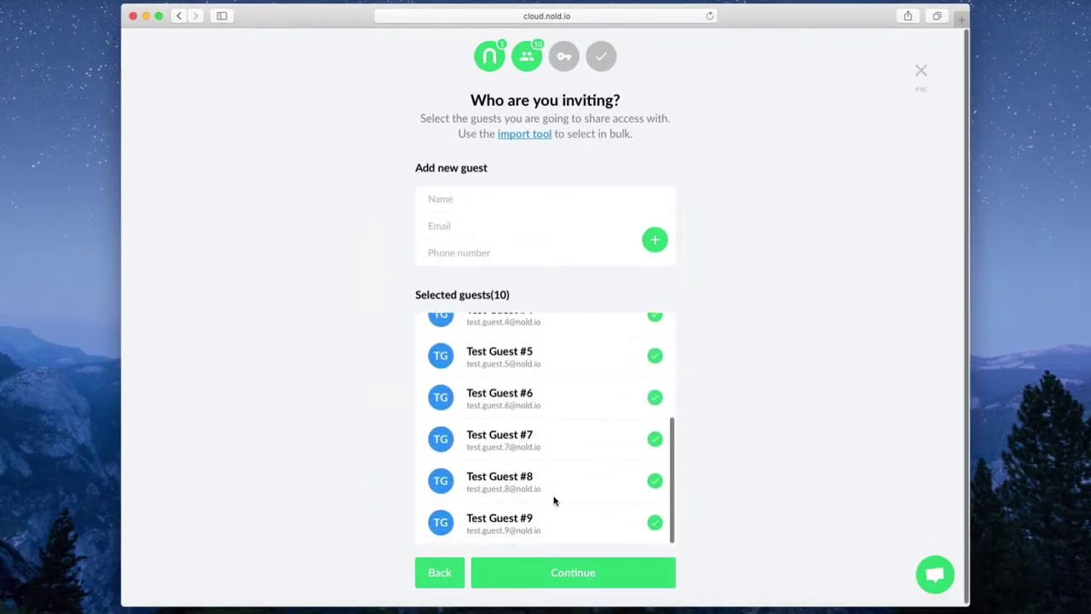
# Step: Advance to the key-type step, try the Scheduled access date and day options, then keep Unlimited access
pyautogui.click(561, 578)
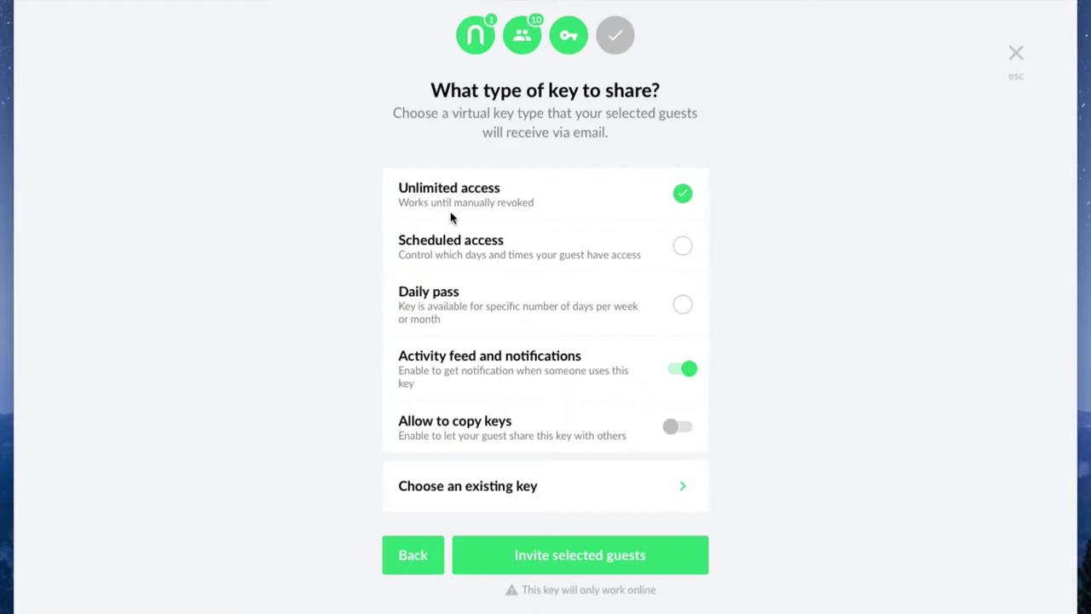
pyautogui.click(683, 247)
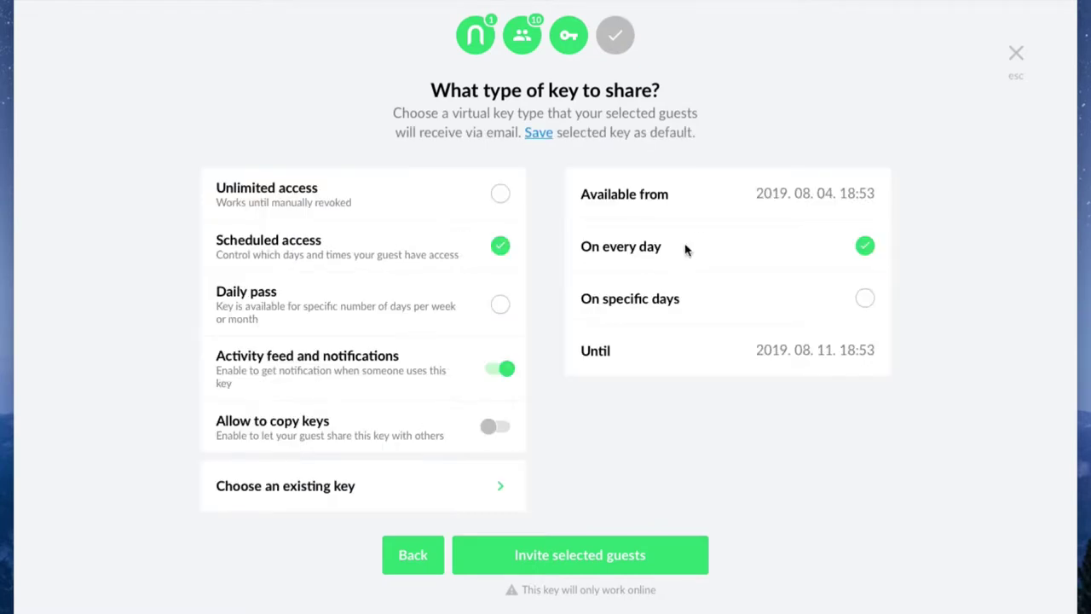
pyautogui.click(798, 195)
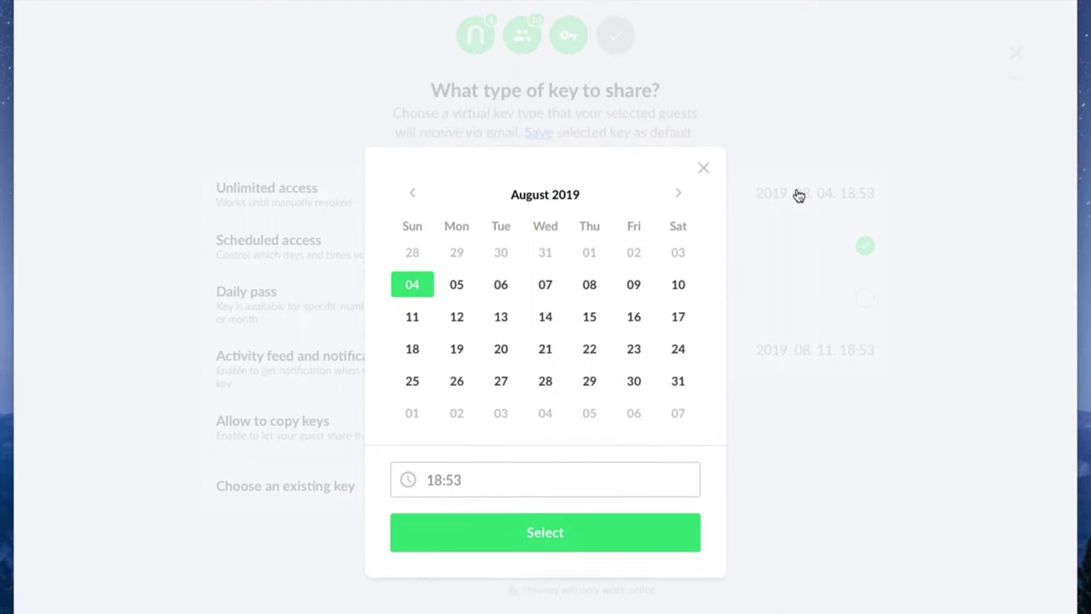
pyautogui.click(705, 171)
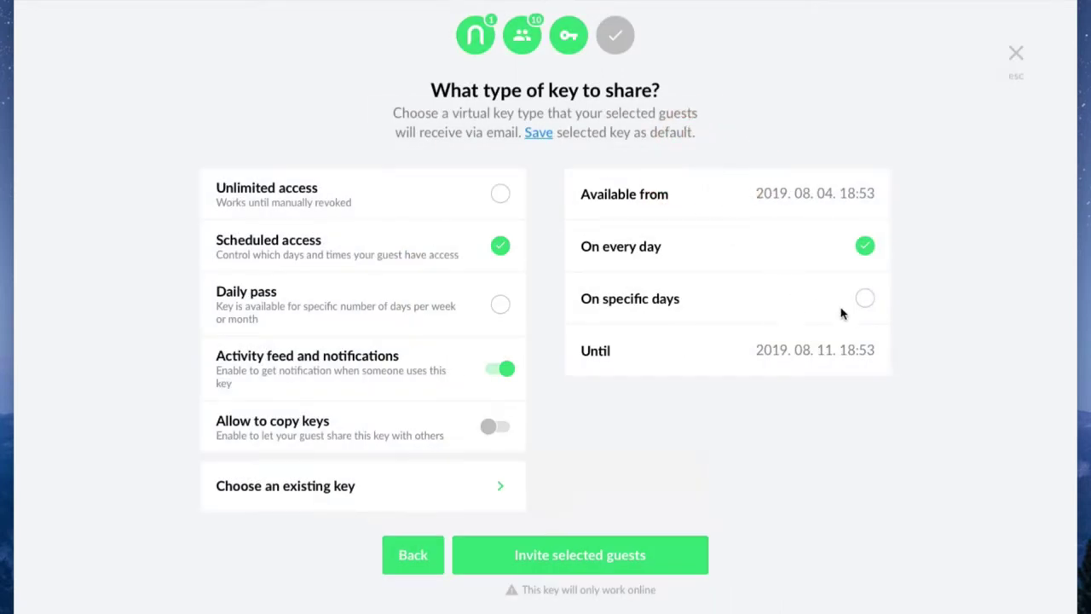
pyautogui.click(864, 298)
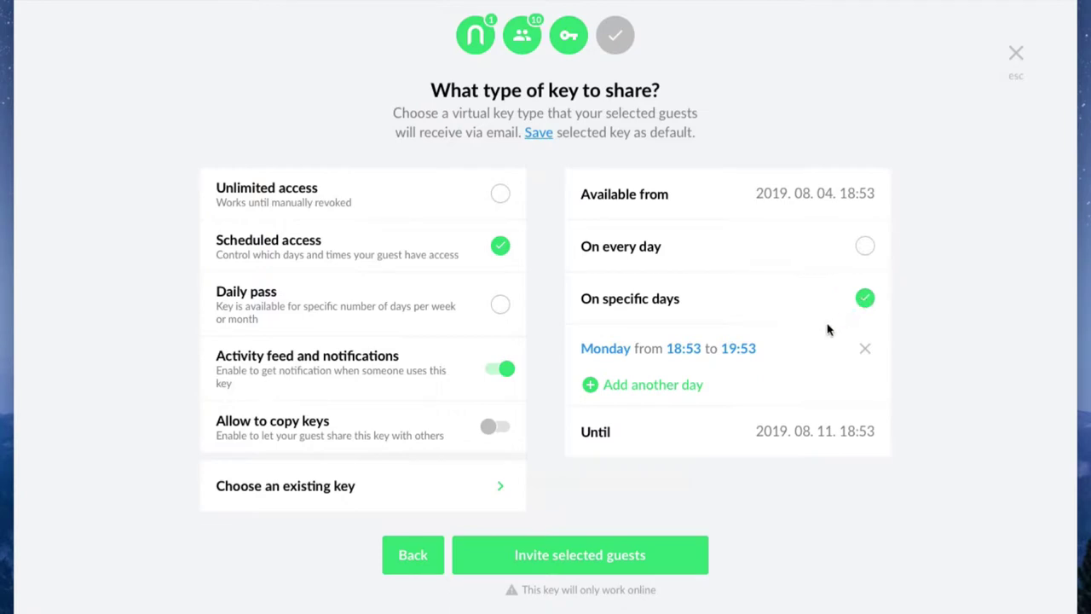
pyautogui.click(679, 391)
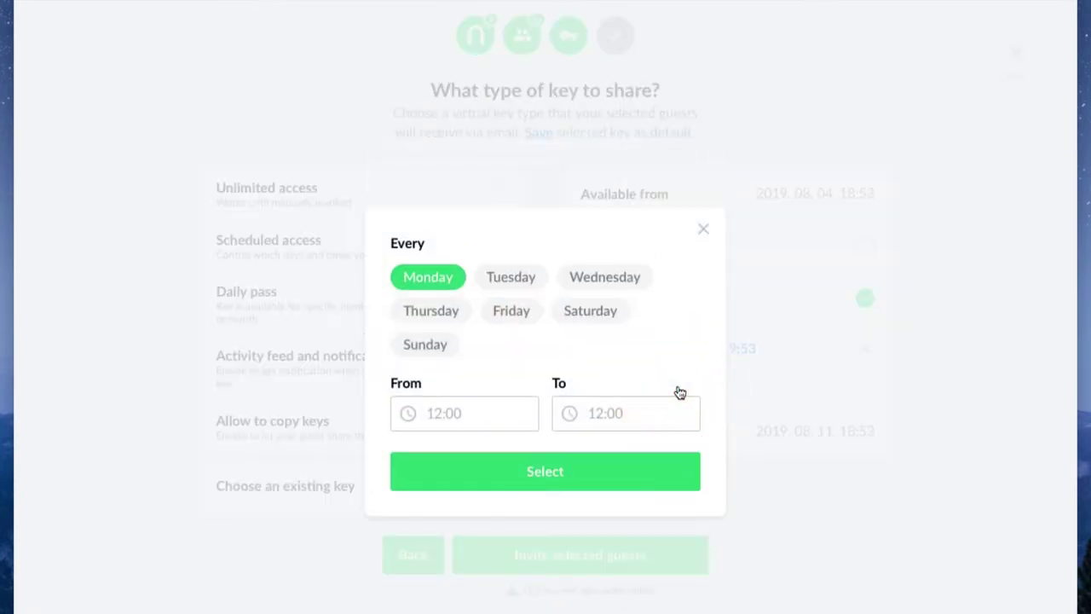
pyautogui.click(703, 229)
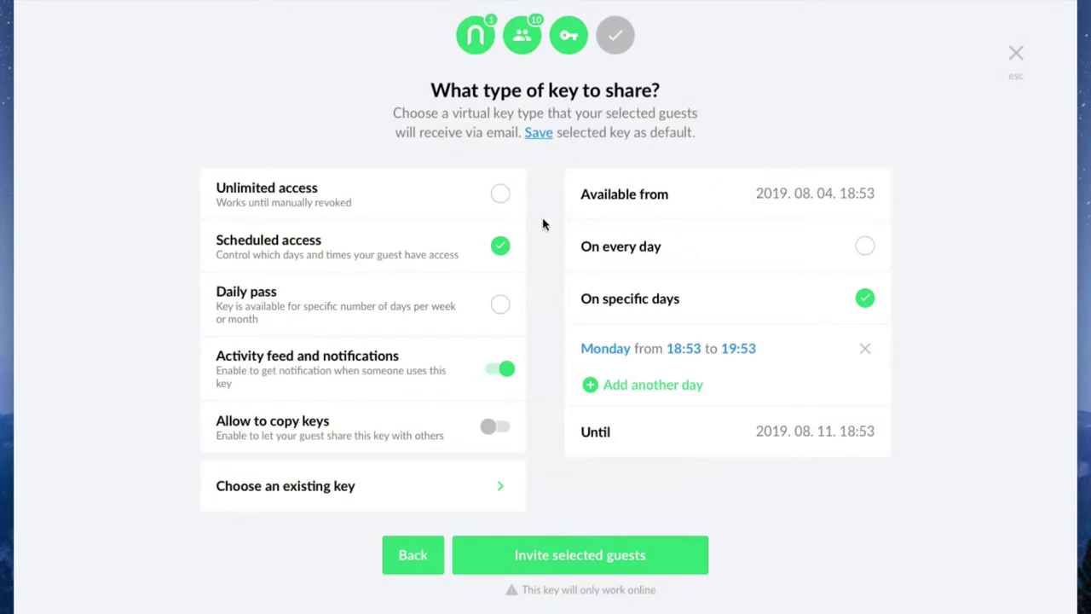
pyautogui.click(497, 196)
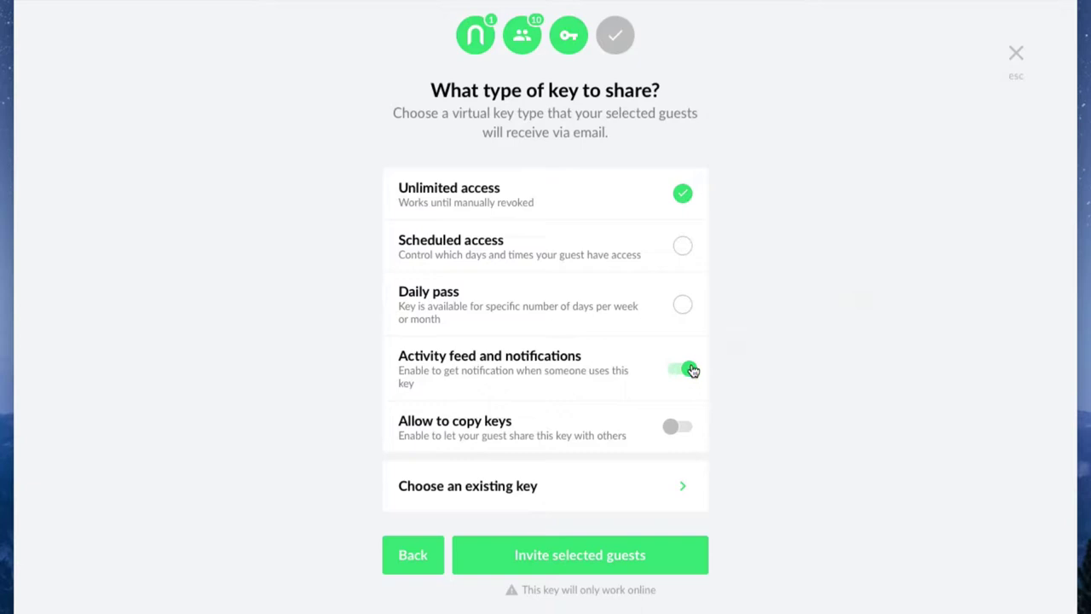
# Step: Leave key copying off and save Scheduled access as the default key type
pyautogui.click(681, 429)
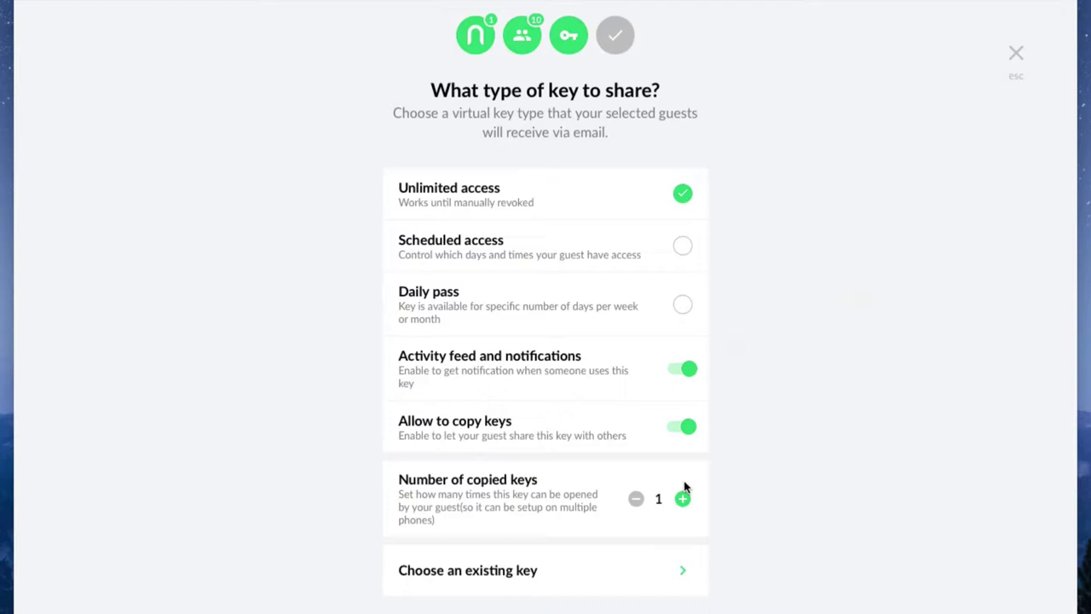
pyautogui.click(677, 426)
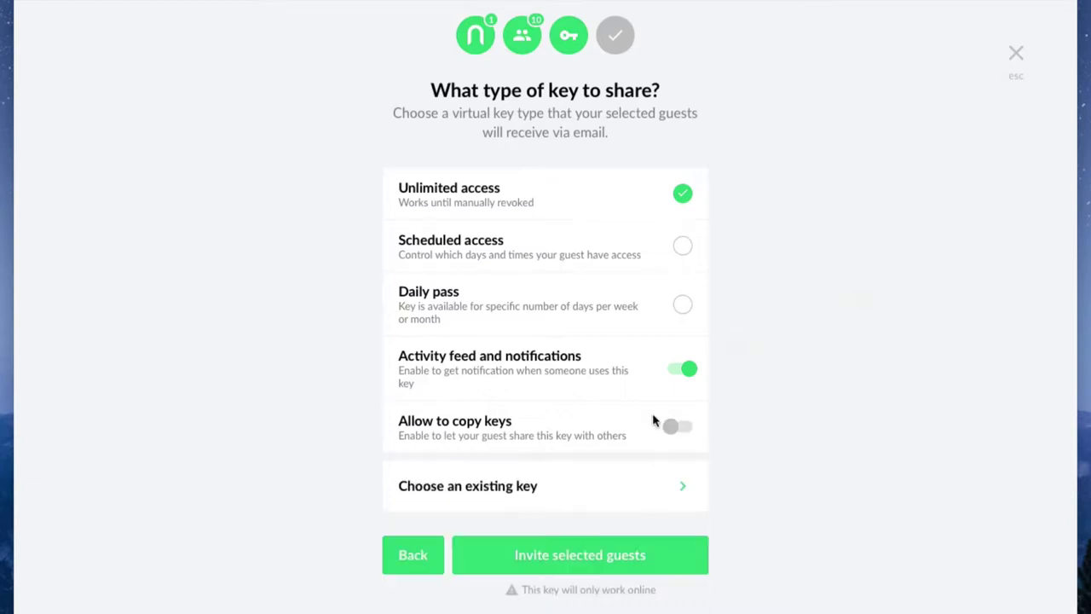
pyautogui.click(585, 252)
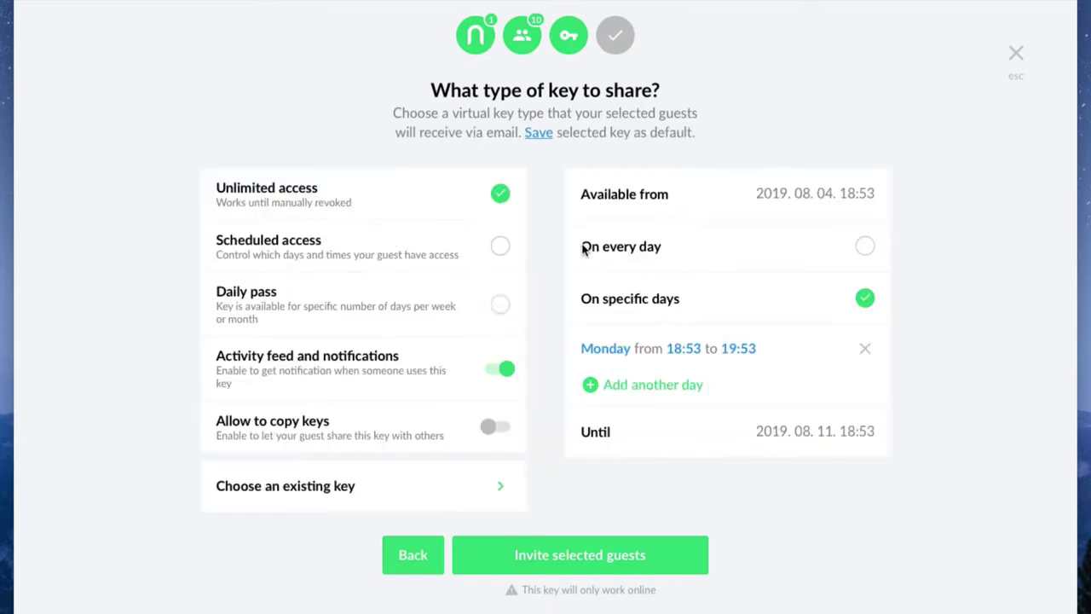
pyautogui.click(549, 136)
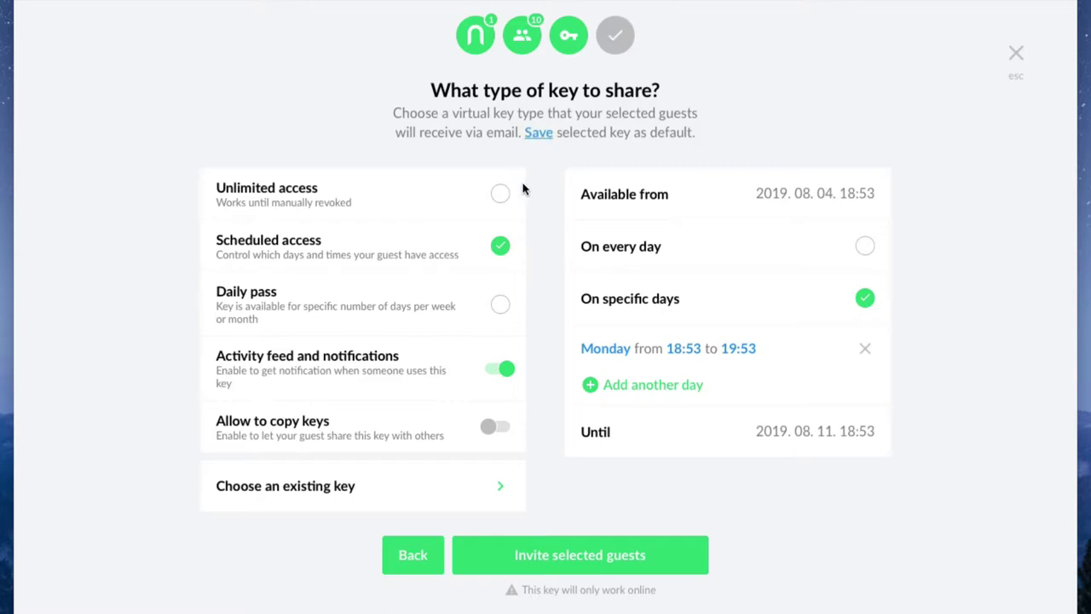
# Step: Send Unlimited access Office entry keys to the ten selected guests
pyautogui.click(501, 194)
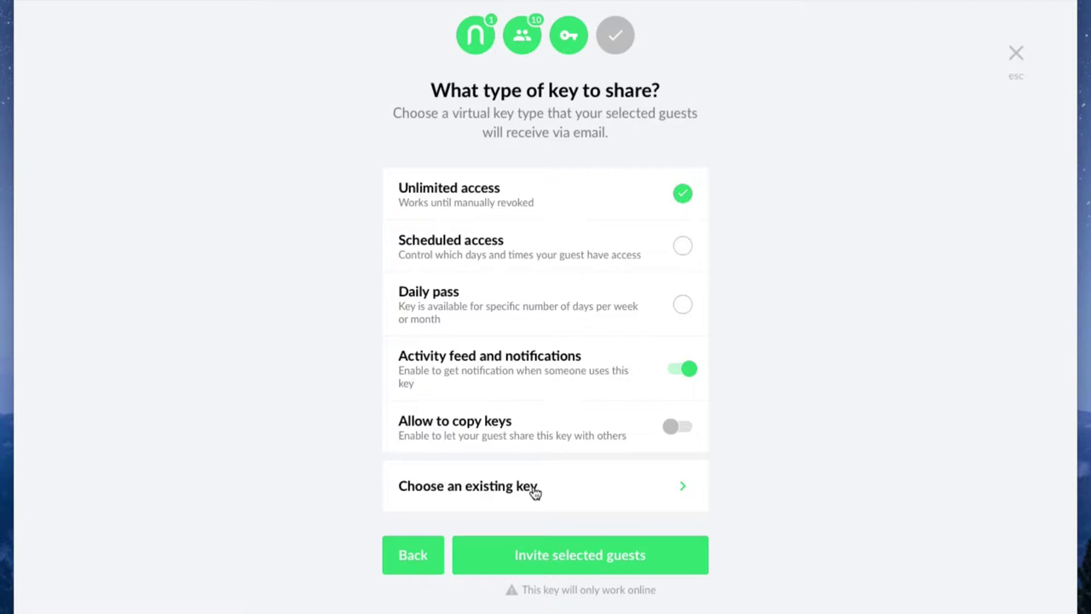
pyautogui.click(549, 558)
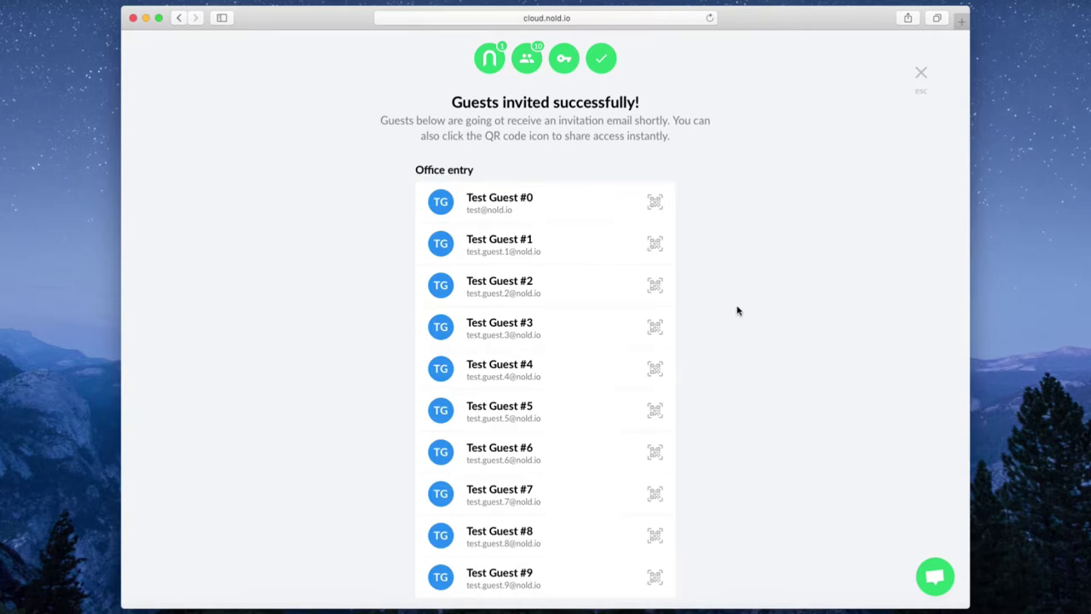
pyautogui.scroll(-2, 738, 311)
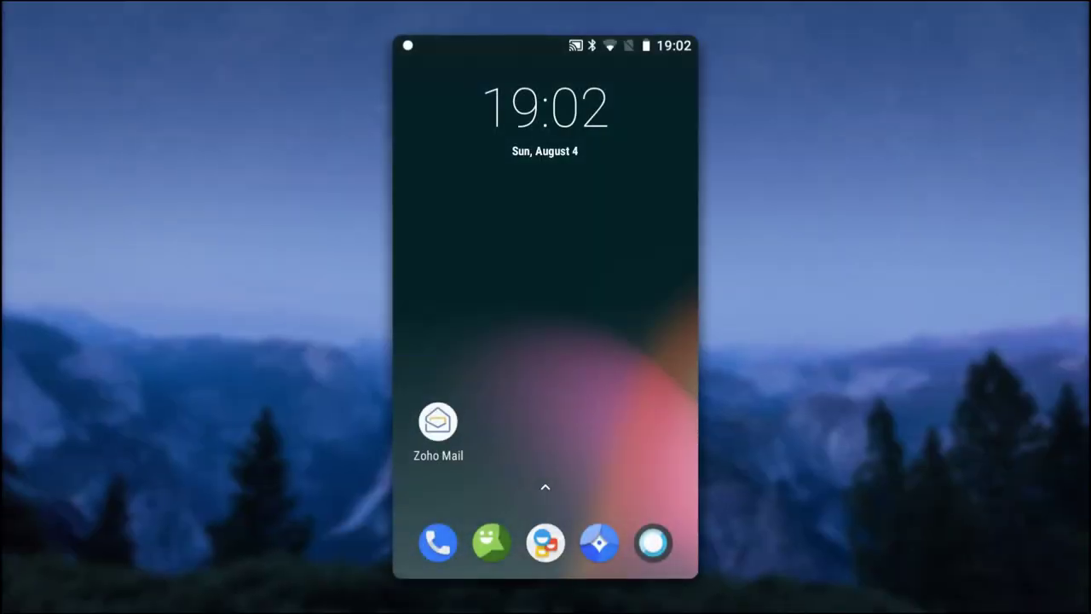
# Step: On the phone, open the Nold key email's Office entry invitation and always open such links in Nold
pyautogui.click(437, 421)
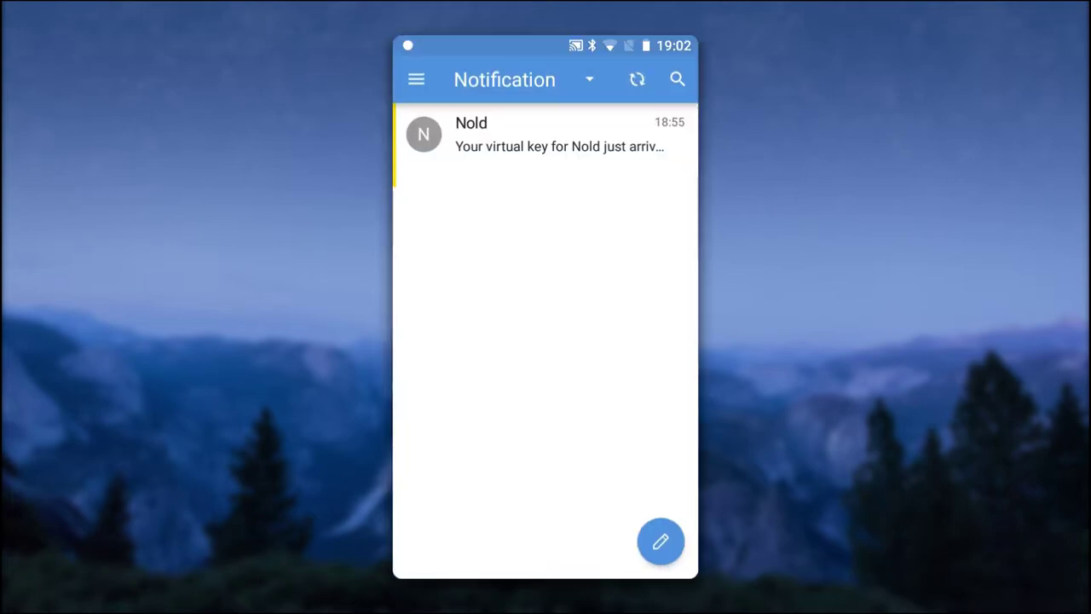
pyautogui.click(546, 137)
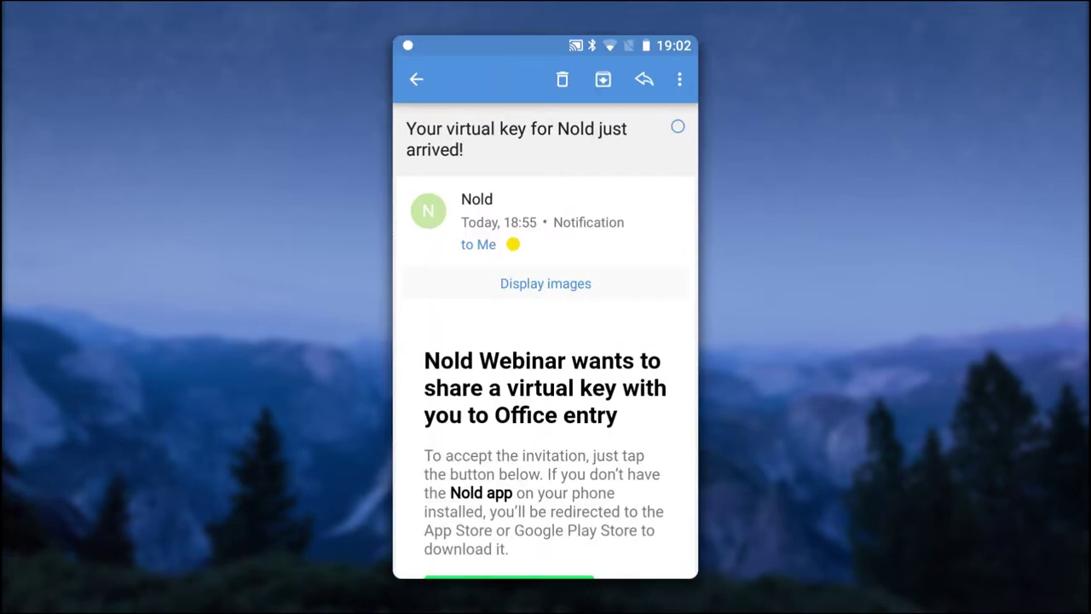
pyautogui.moveTo(512, 243); pyautogui.dragTo(512, 102)
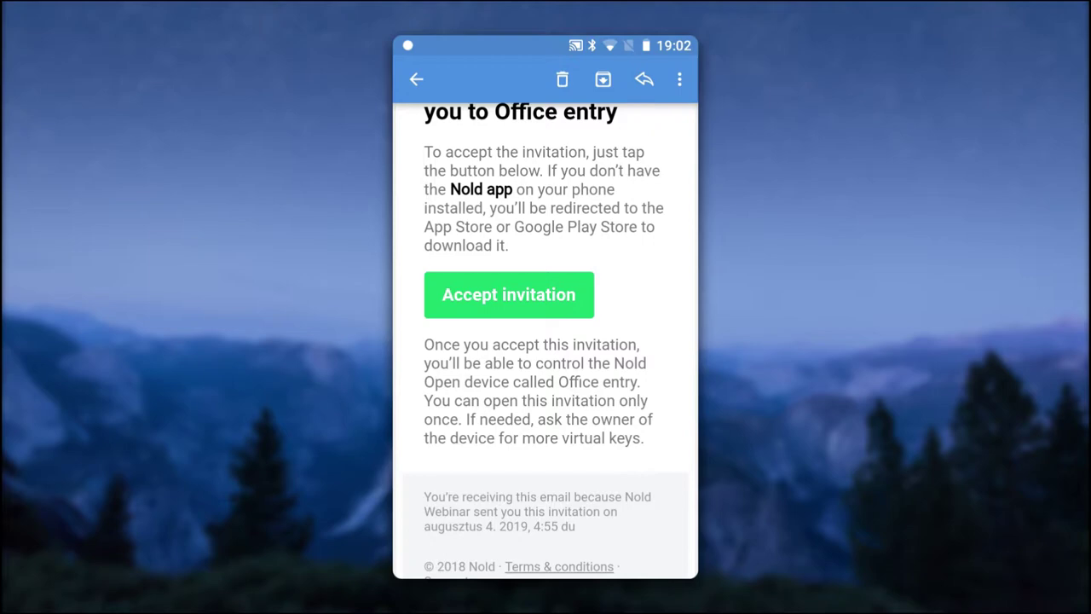
pyautogui.click(509, 390)
pyautogui.click(471, 453)
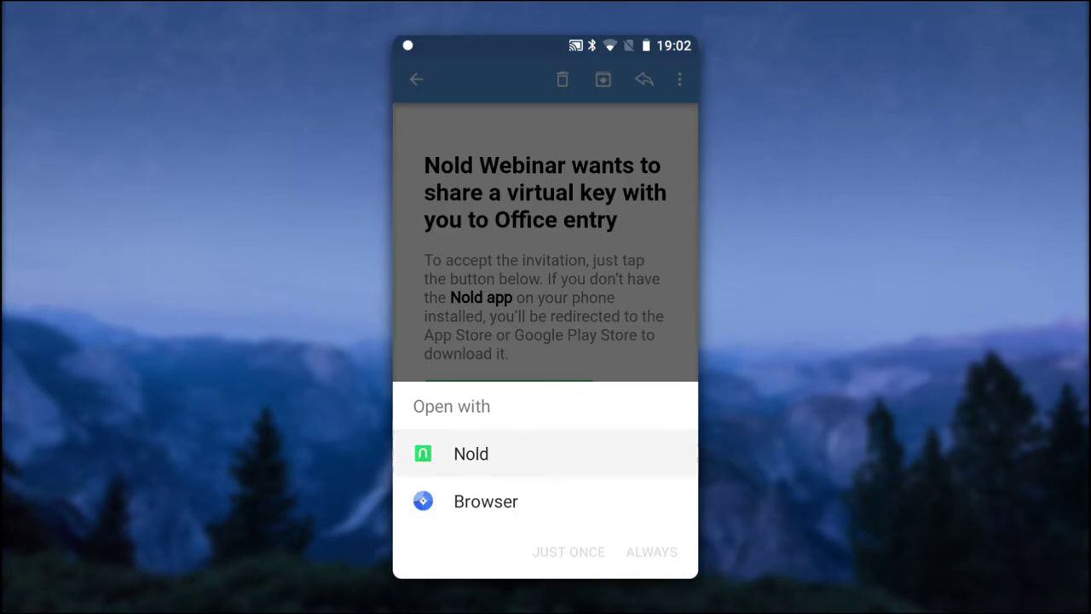
pyautogui.click(651, 552)
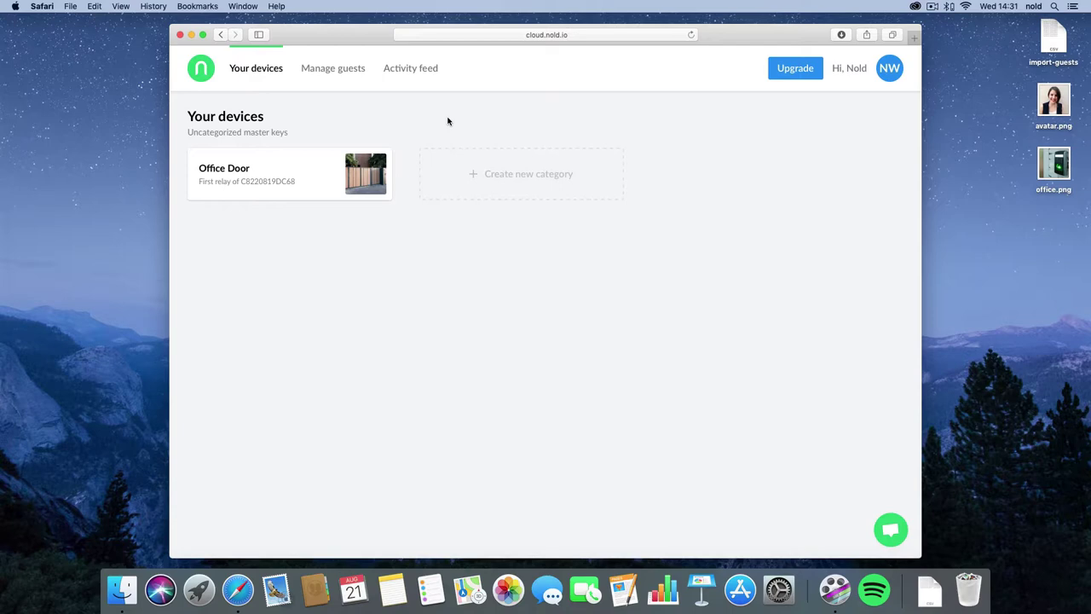
# Step: Show the Activity feed for the last 30 days, reviewing the Guests and Devices filters
pyautogui.click(410, 71)
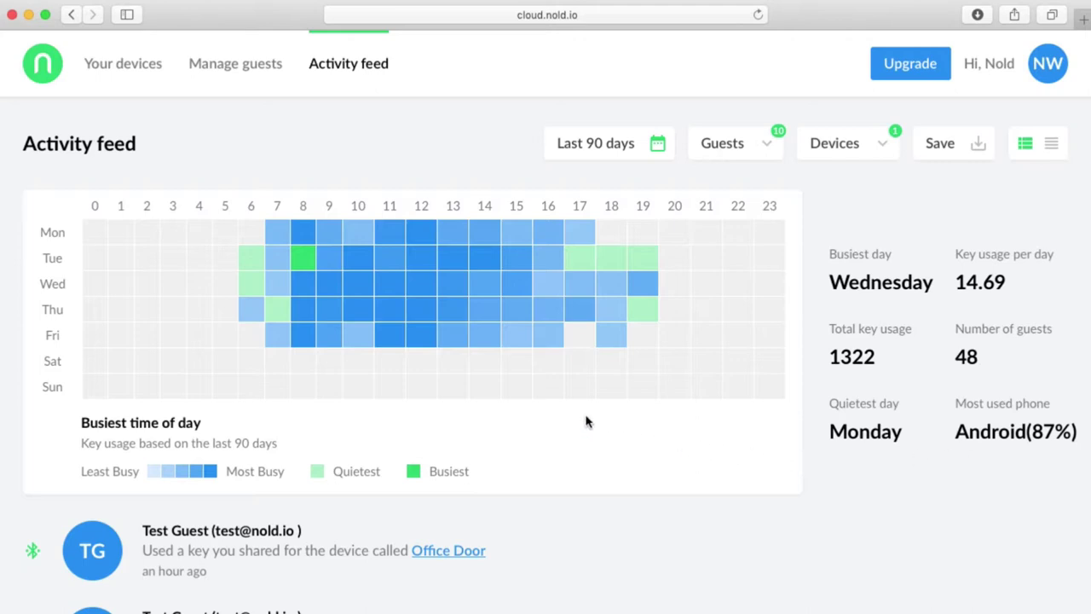
pyautogui.click(627, 147)
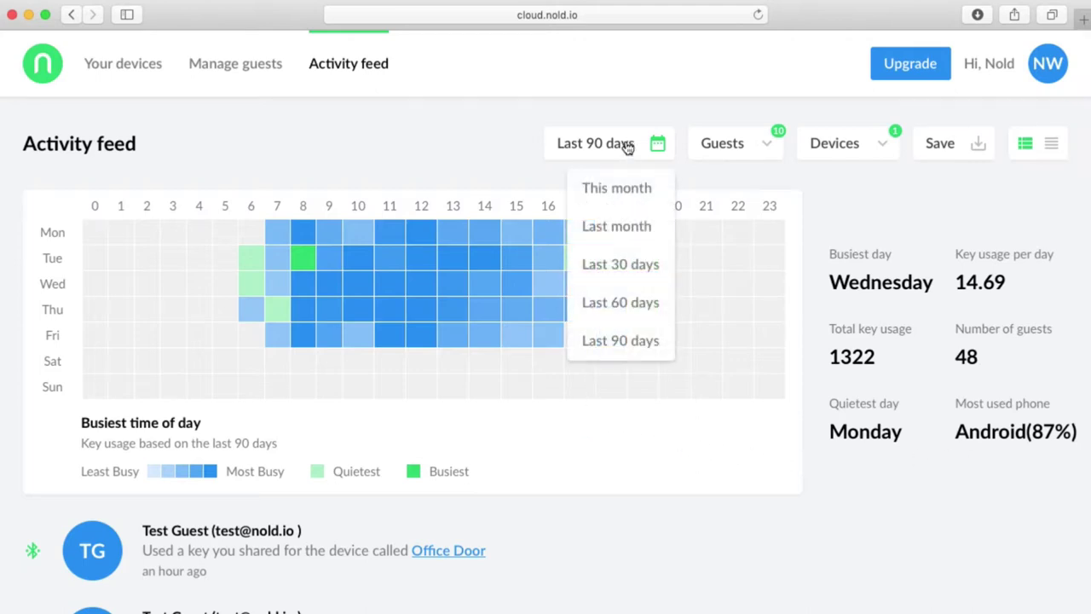
pyautogui.click(626, 273)
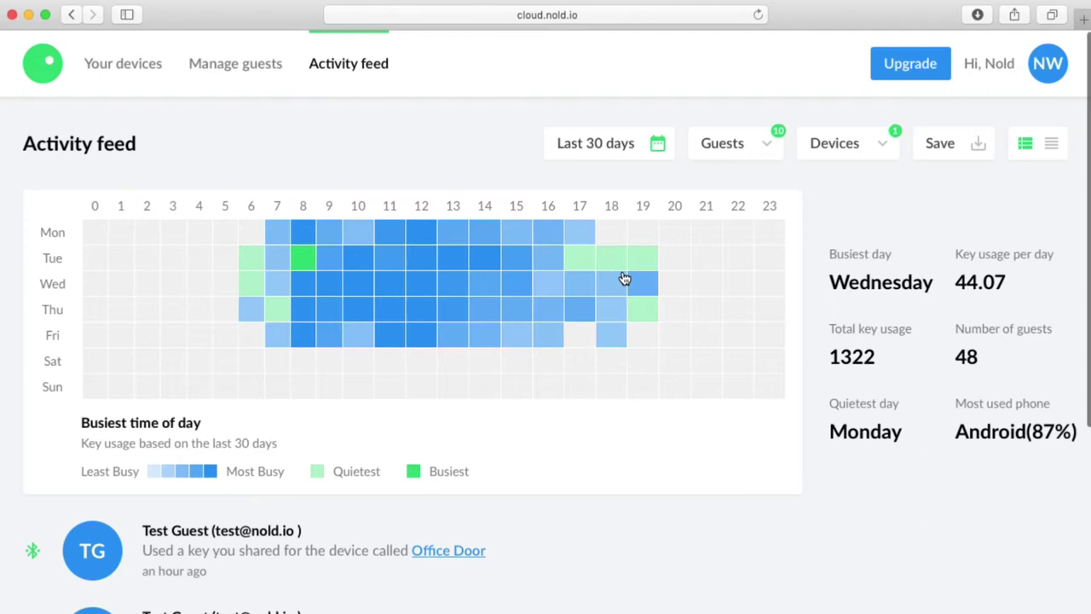
pyautogui.click(742, 154)
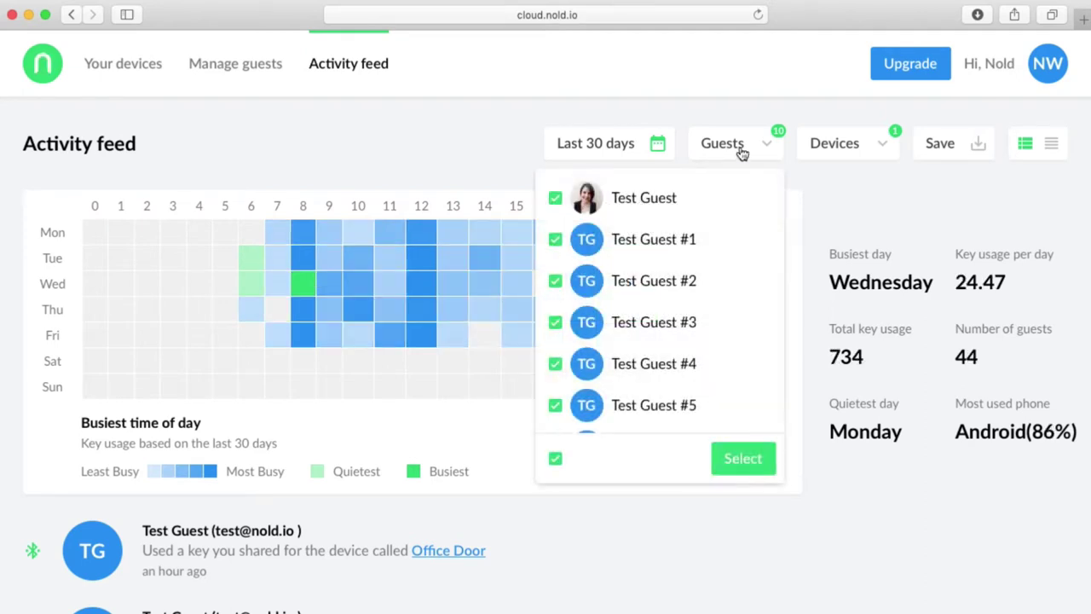
pyautogui.click(857, 149)
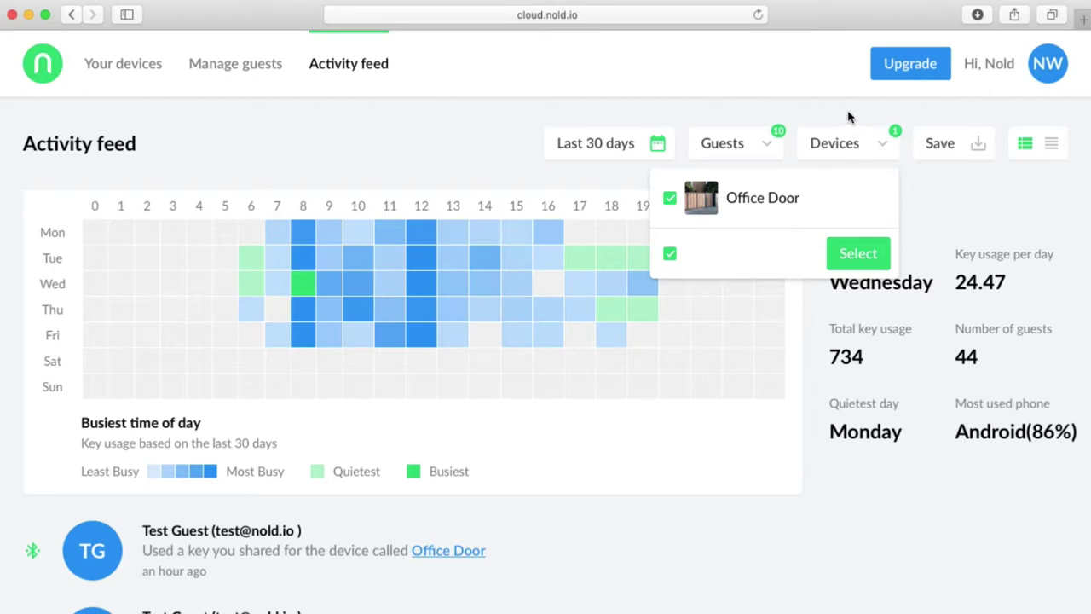
pyautogui.click(848, 116)
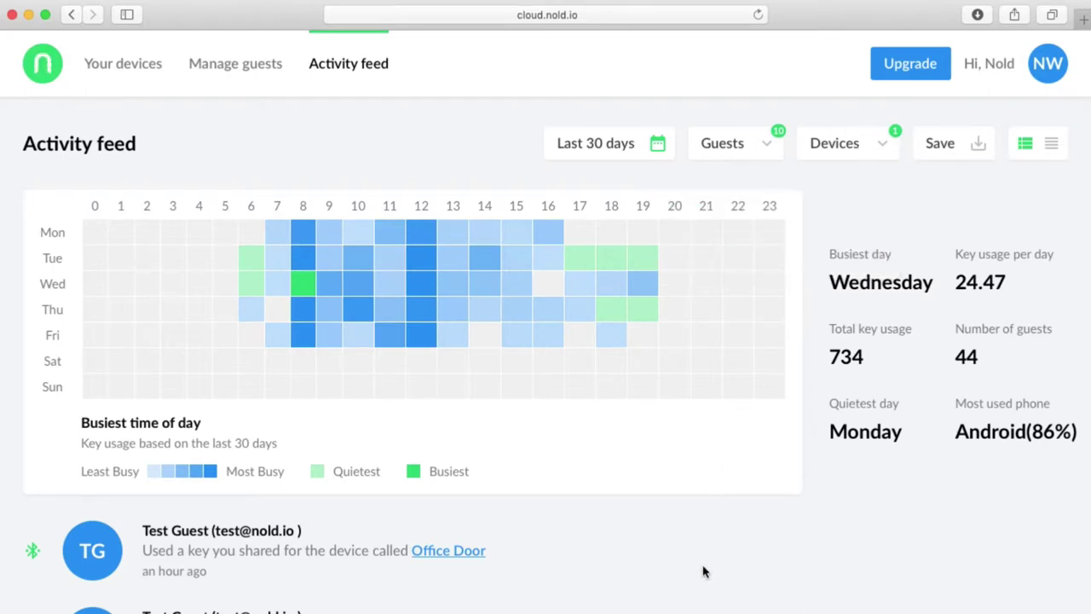
# Step: Lay out the Office Door key-usage entries as a timestamped table
pyautogui.scroll(-5, 703, 570)
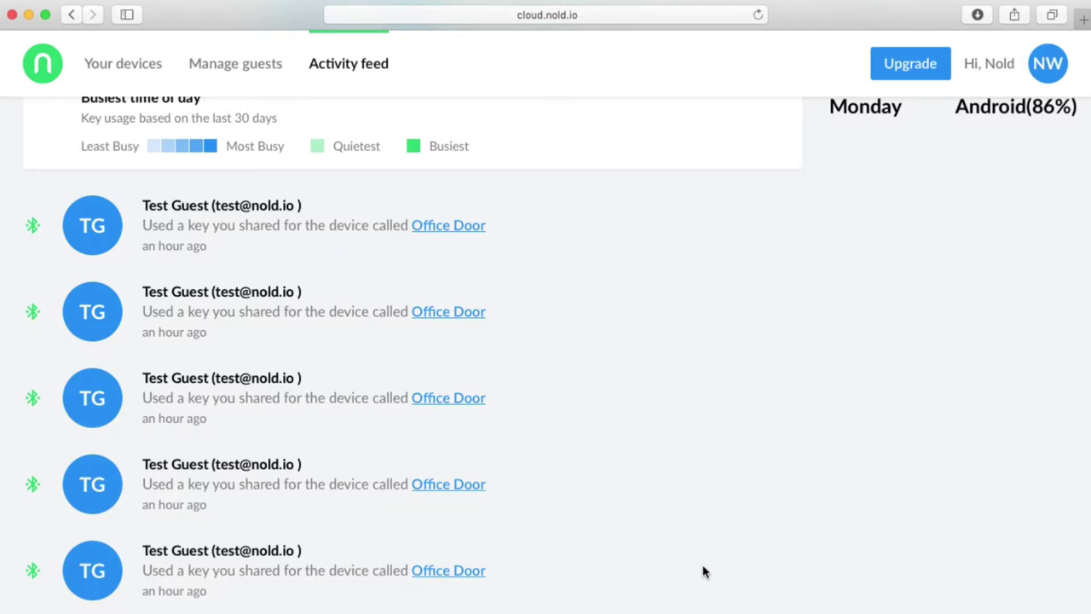
pyautogui.scroll(5, 703, 571)
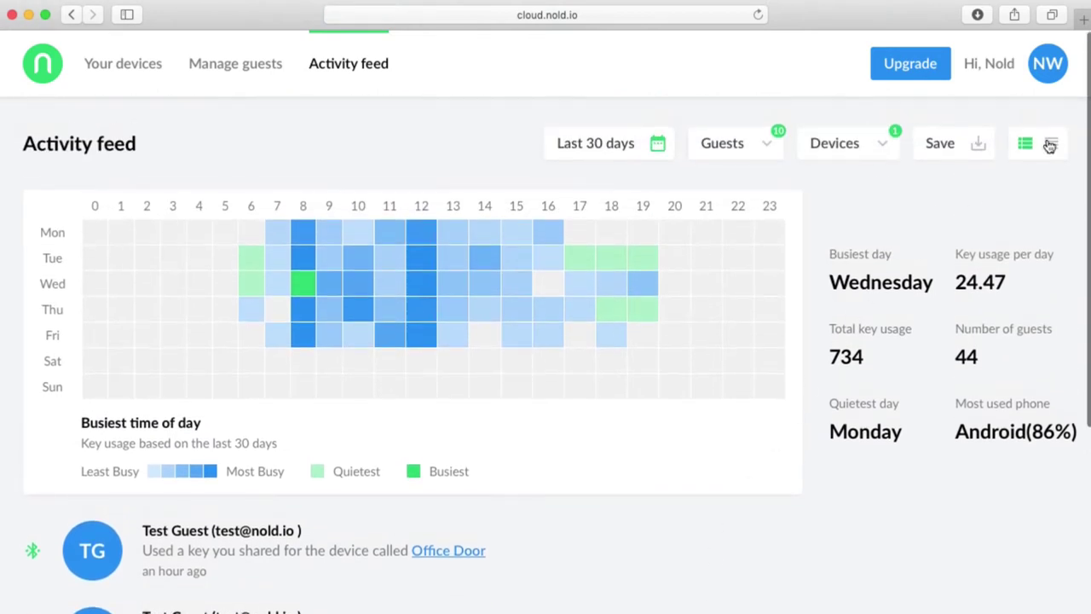
pyautogui.click(1049, 144)
pyautogui.scroll(-5, 588, 610)
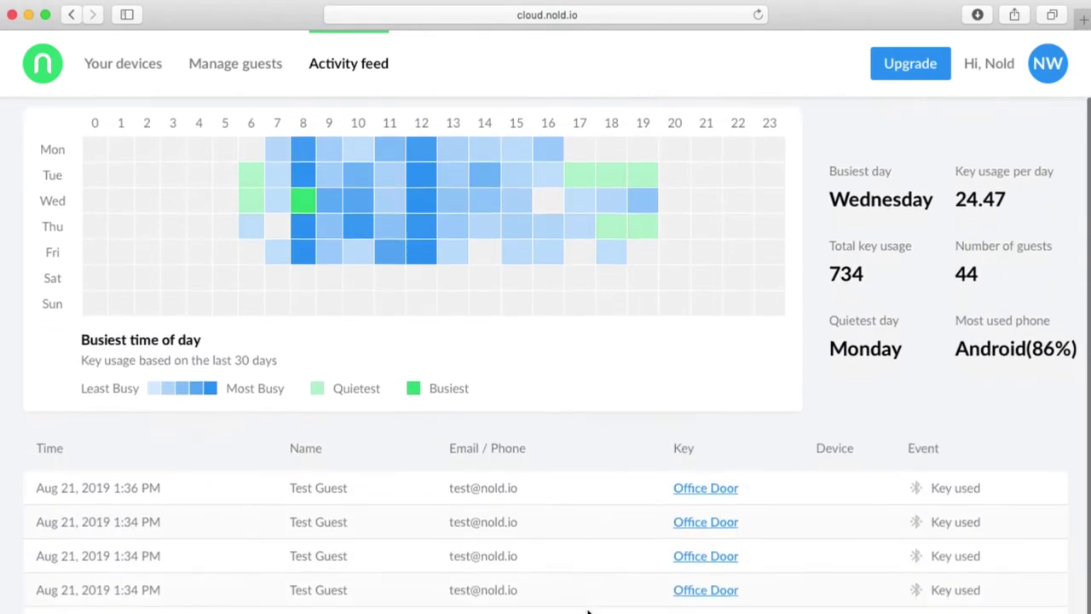
pyautogui.scroll(5, 588, 610)
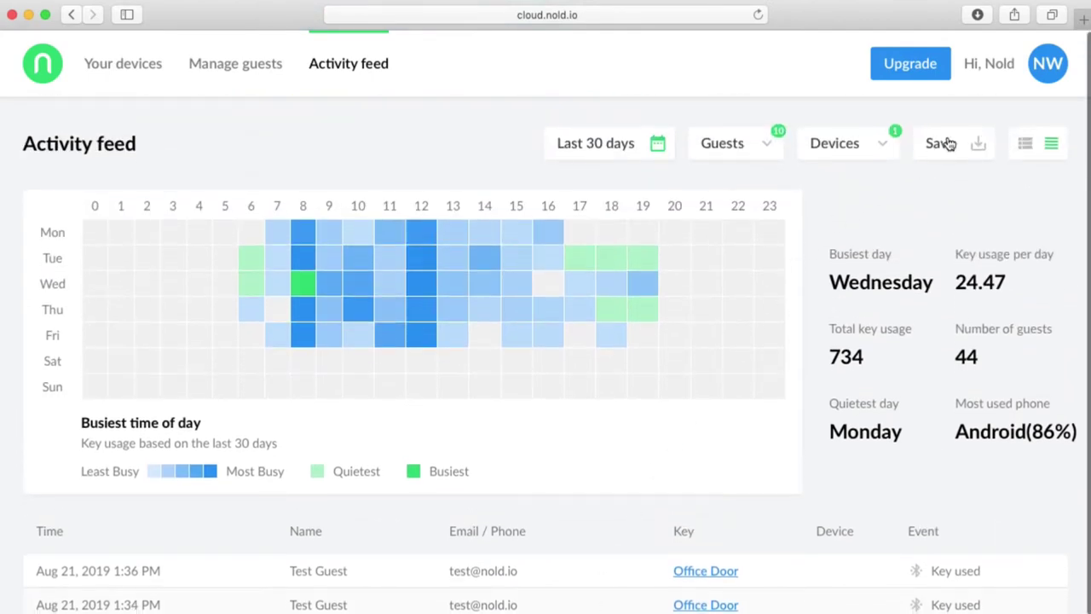
# Step: Export the 2019-07-21 to 2019-08-21 activity as an 18-row CSV and open the download
pyautogui.click(946, 145)
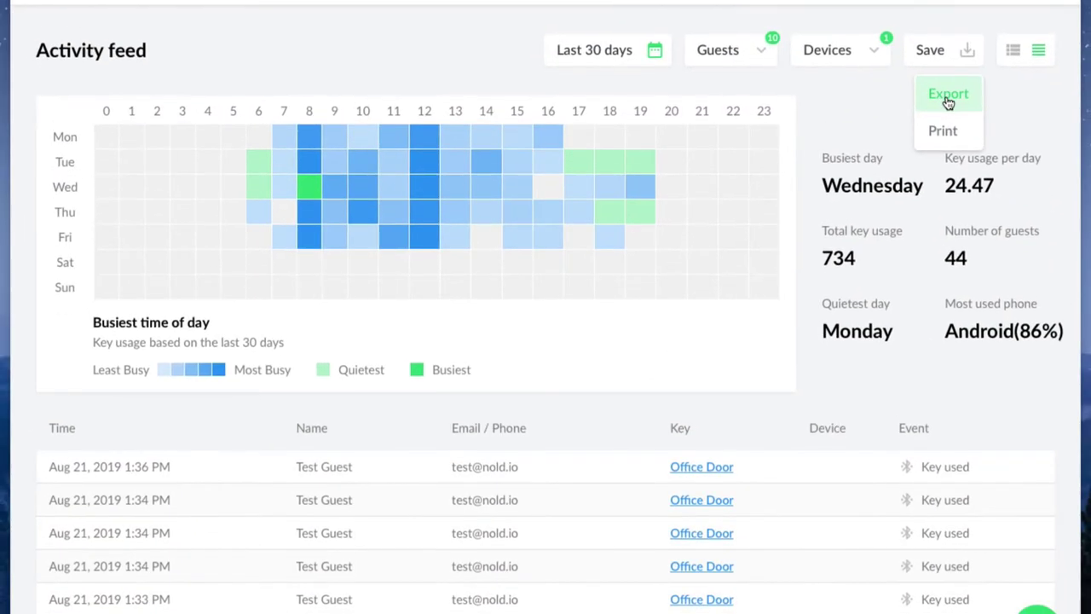
pyautogui.click(948, 96)
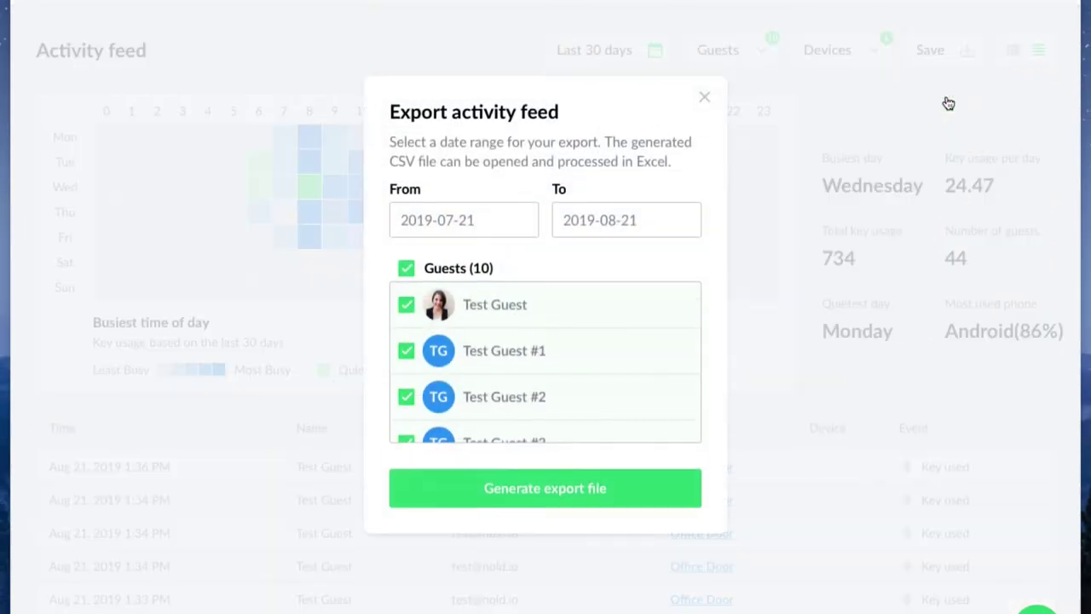
pyautogui.click(566, 502)
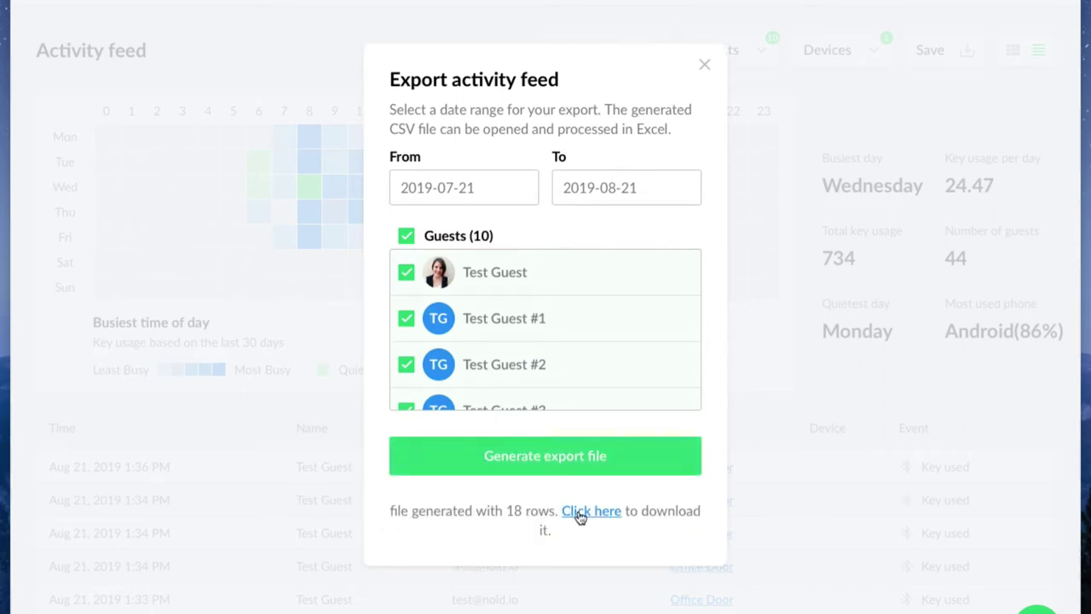
pyautogui.click(578, 513)
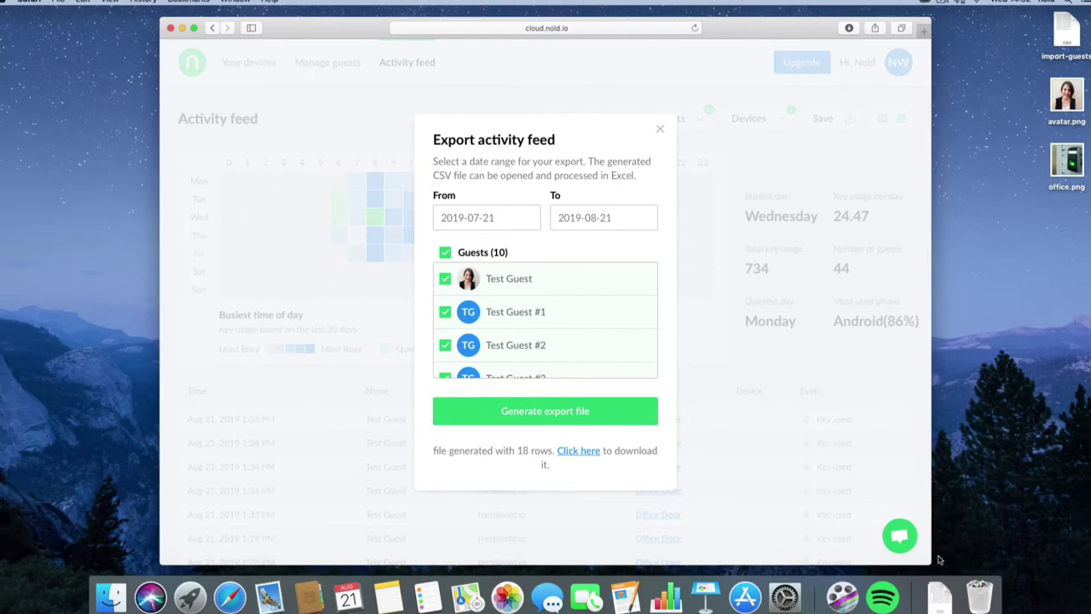
pyautogui.click(938, 594)
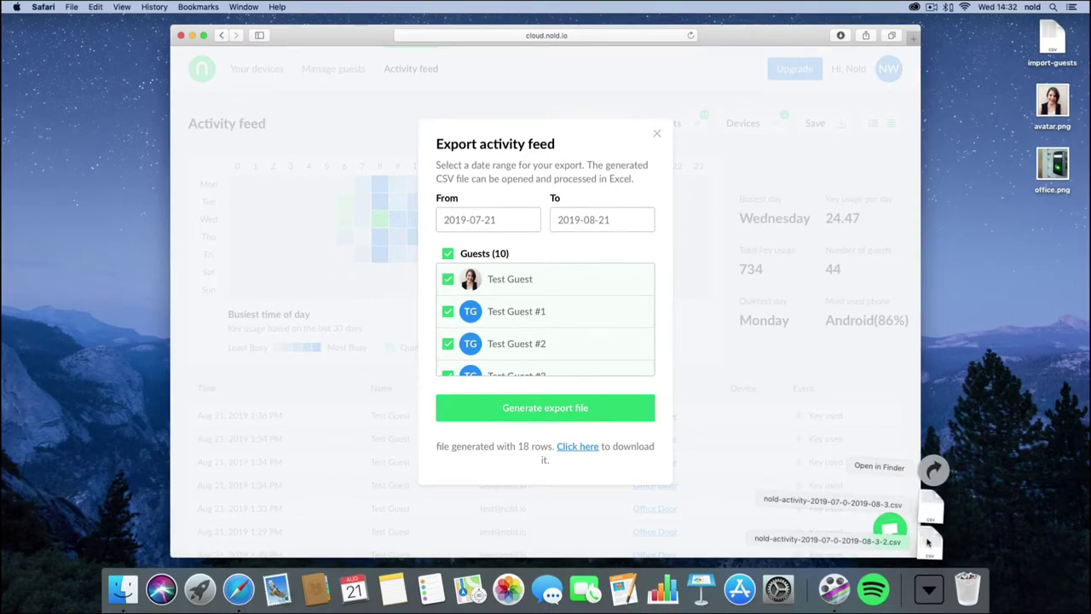
pyautogui.click(928, 542)
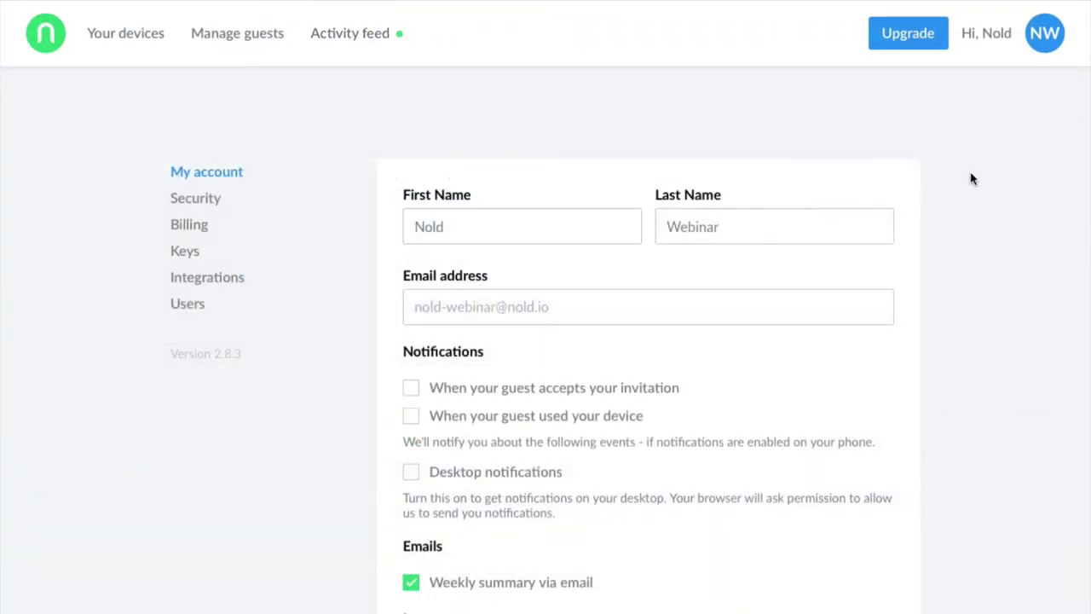
# Step: Enable notifications for when a guest accepts an invitation and when a guest uses the device
pyautogui.scroll(-3, 968, 178)
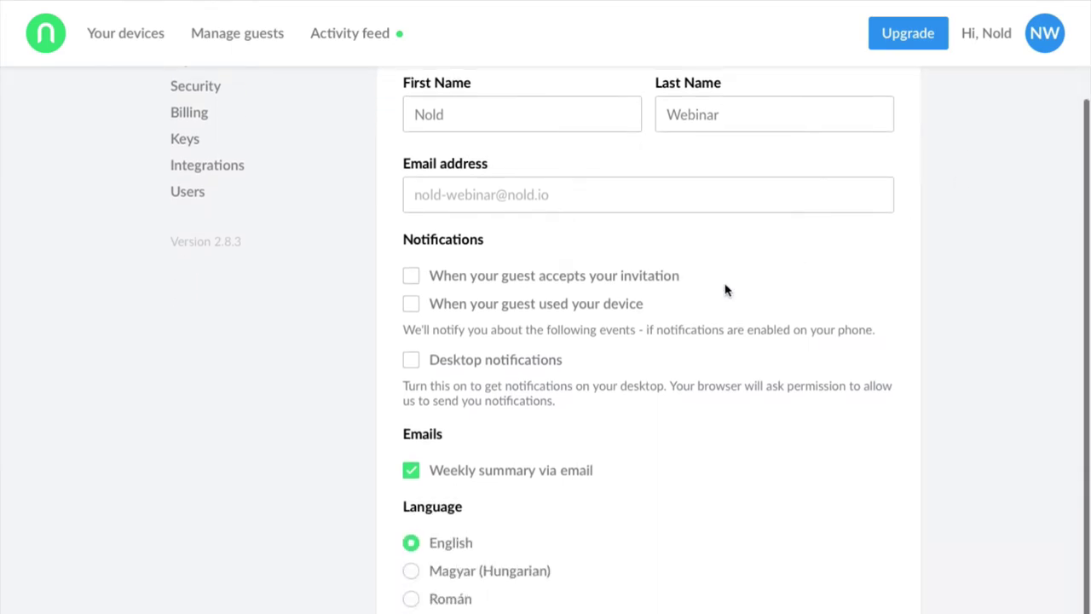
pyautogui.click(563, 279)
pyautogui.click(558, 309)
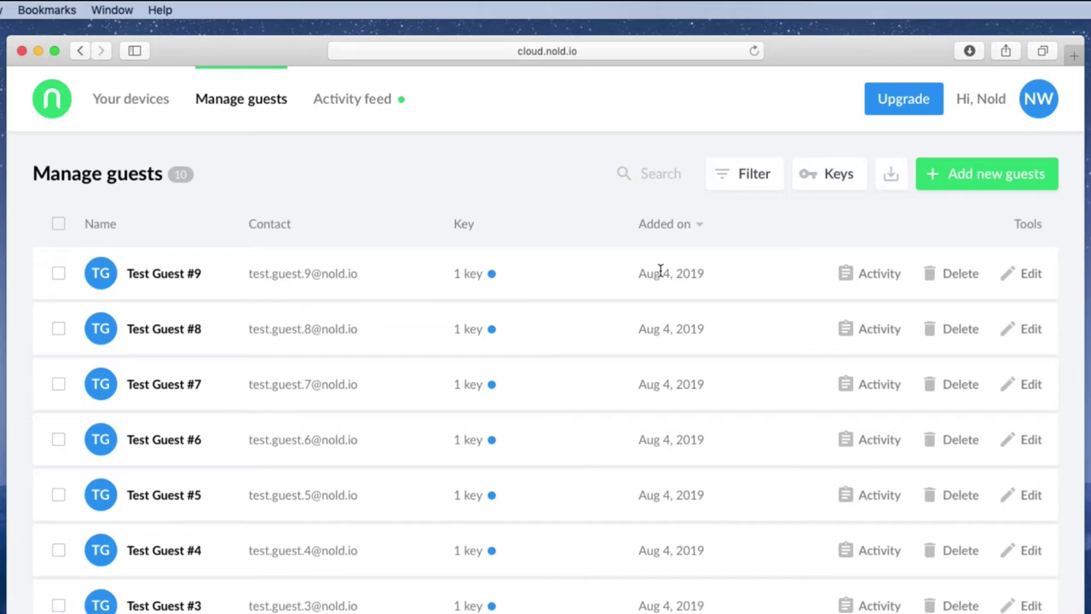
# Step: Sort the guest list by name, ending in ascending order
pyautogui.moveTo(483, 274)
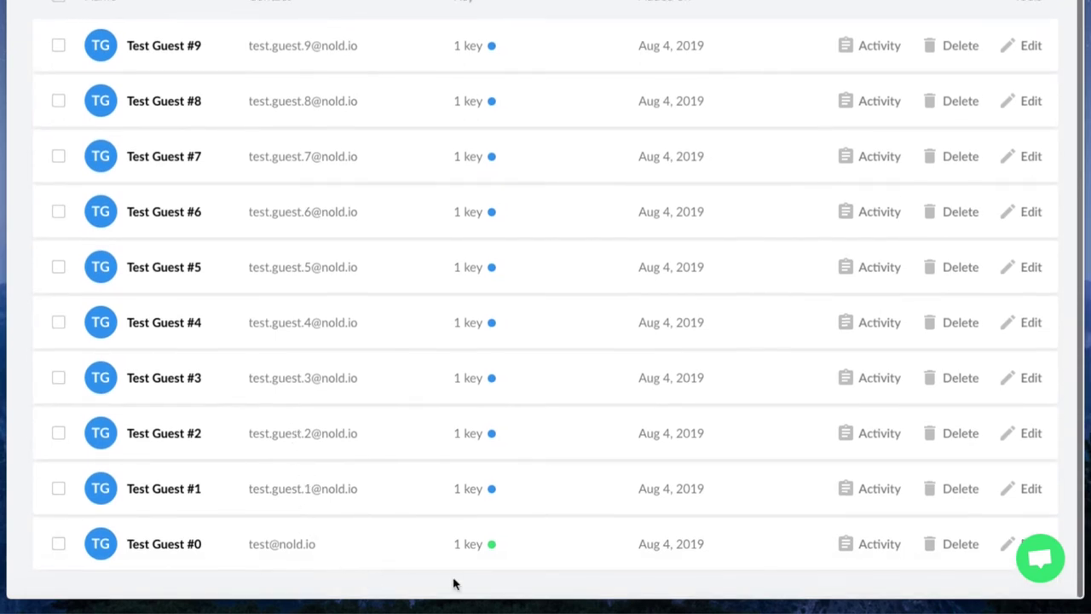
pyautogui.moveTo(486, 549)
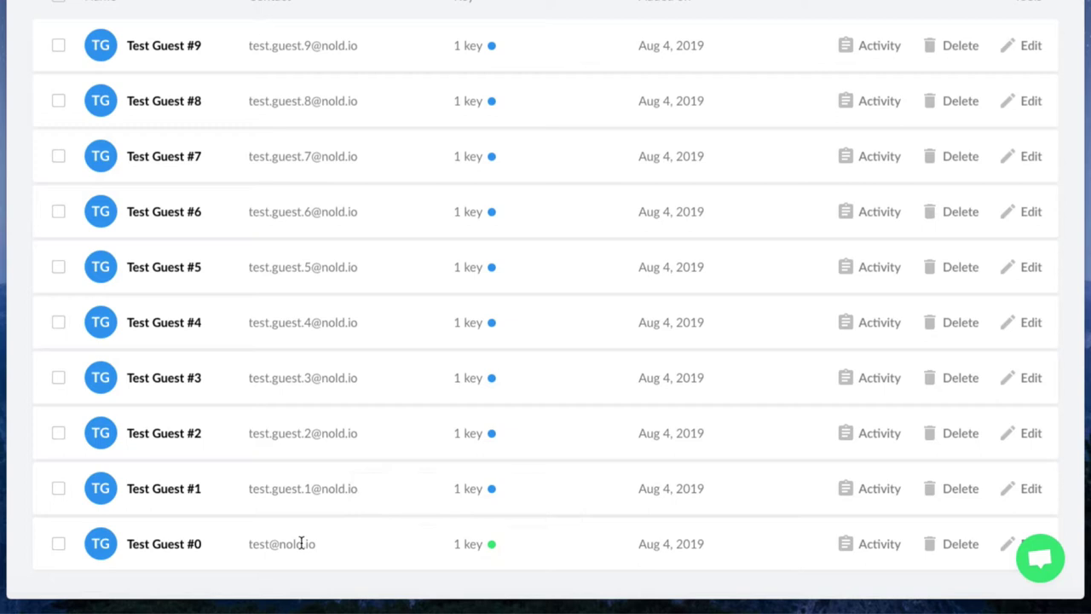
pyautogui.scroll(1, 301, 542)
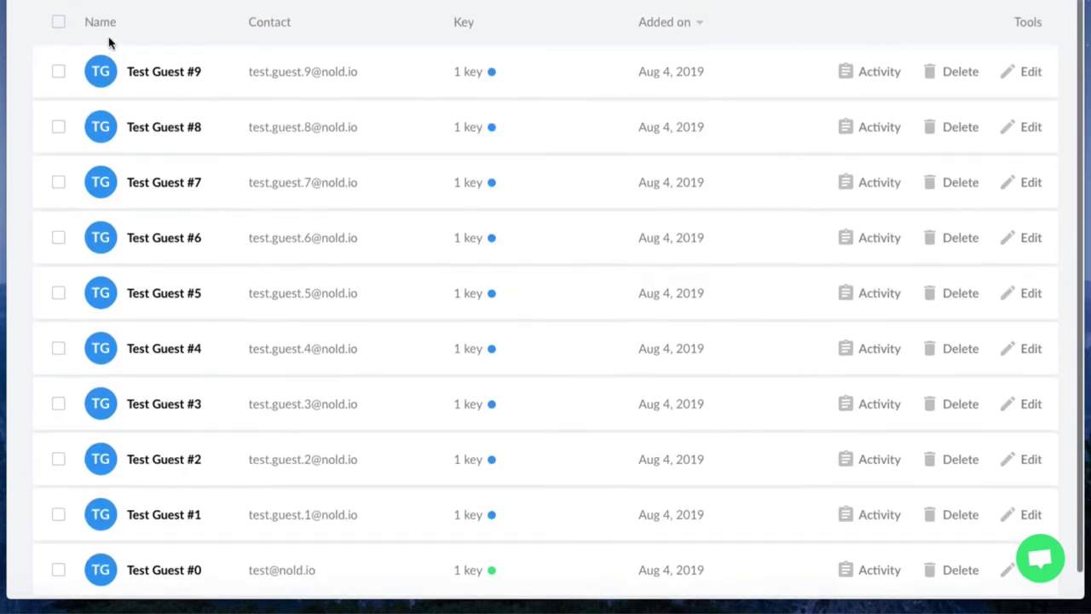
pyautogui.click(101, 21)
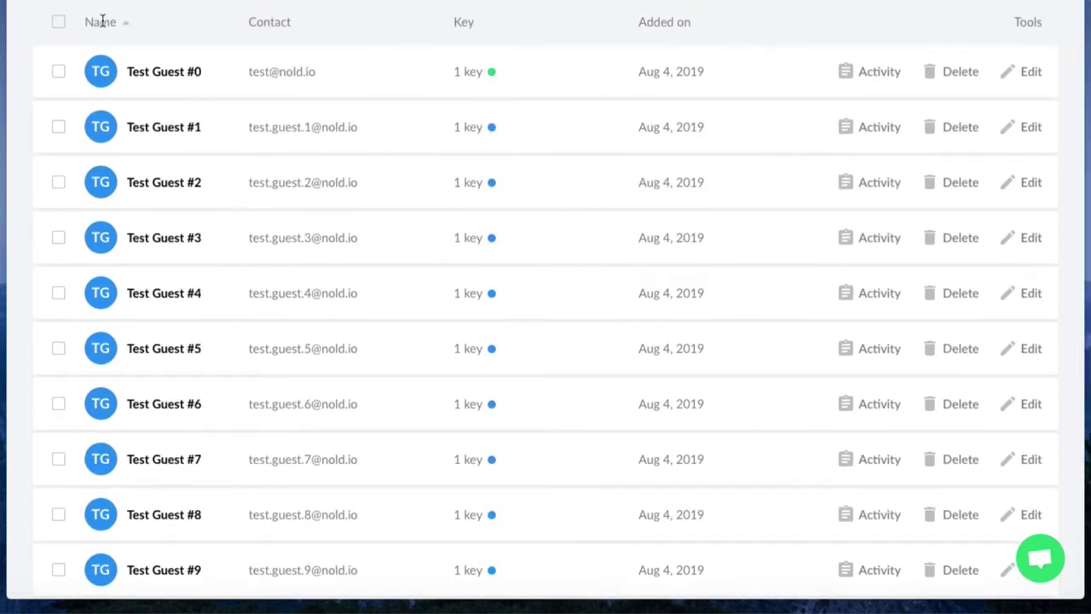
pyautogui.click(101, 21)
pyautogui.click(101, 21)
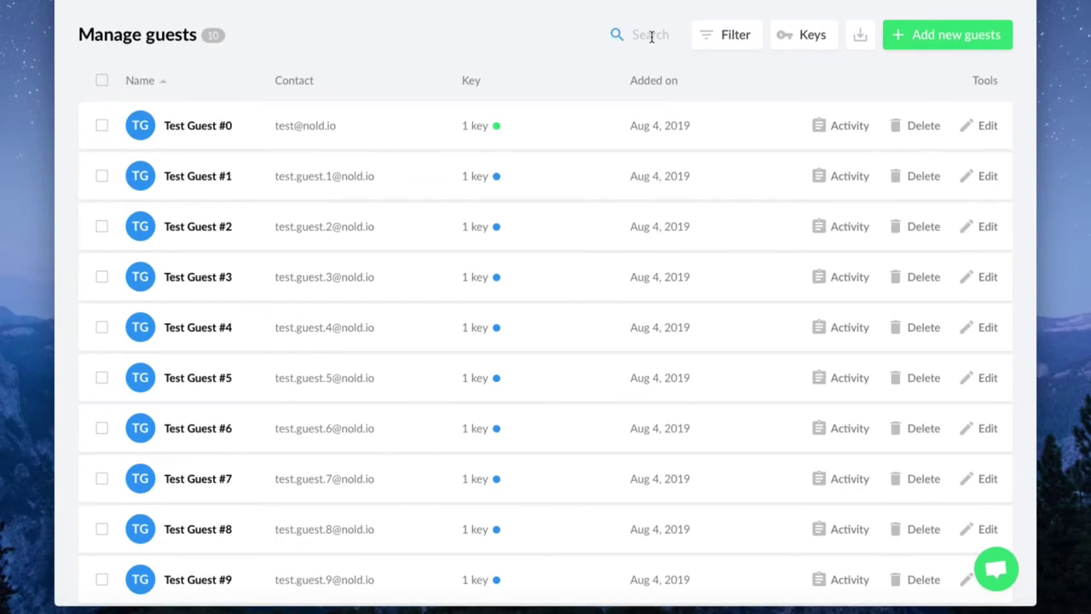
# Step: Search the guests for 'test@n' and 'test.guest.2', then clear and dismiss the search
pyautogui.click(651, 37)
pyautogui.write('test@')
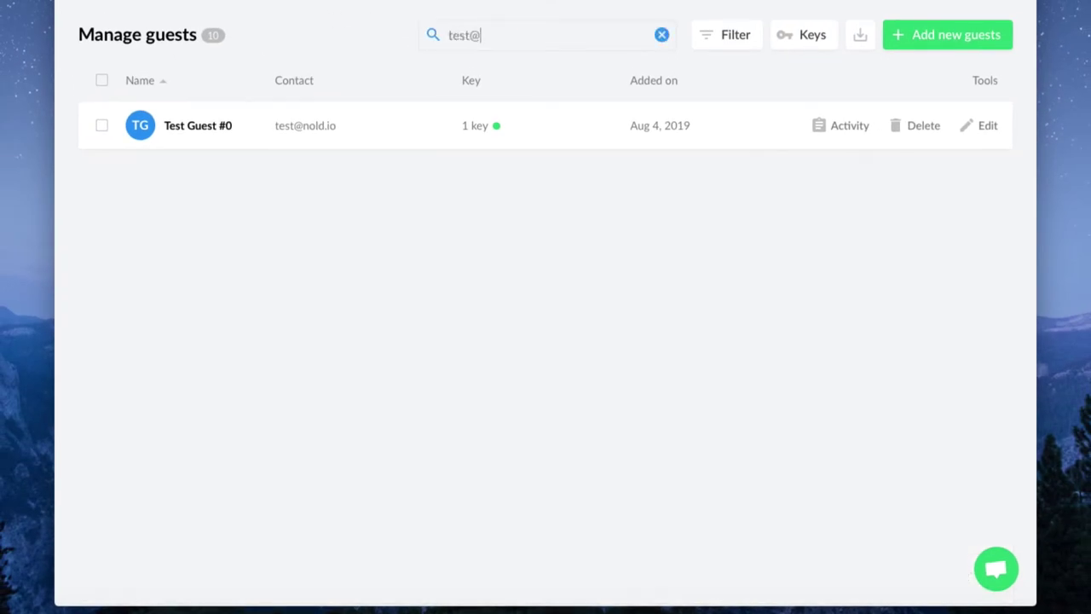
pyautogui.write('n')
pyautogui.press('BackSpace')
pyautogui.press('BackSpace')
pyautogui.press('BackSpace')
pyautogui.press('BackSpace')
pyautogui.press('BackSpace')
pyautogui.press('BackSpace')
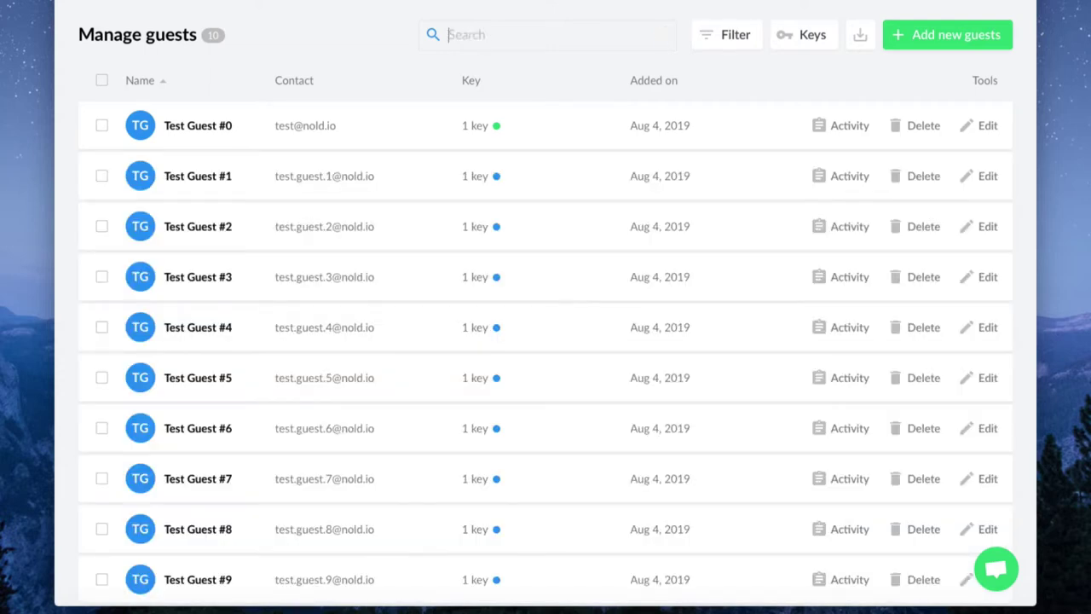
pyautogui.write('test.guest.2')
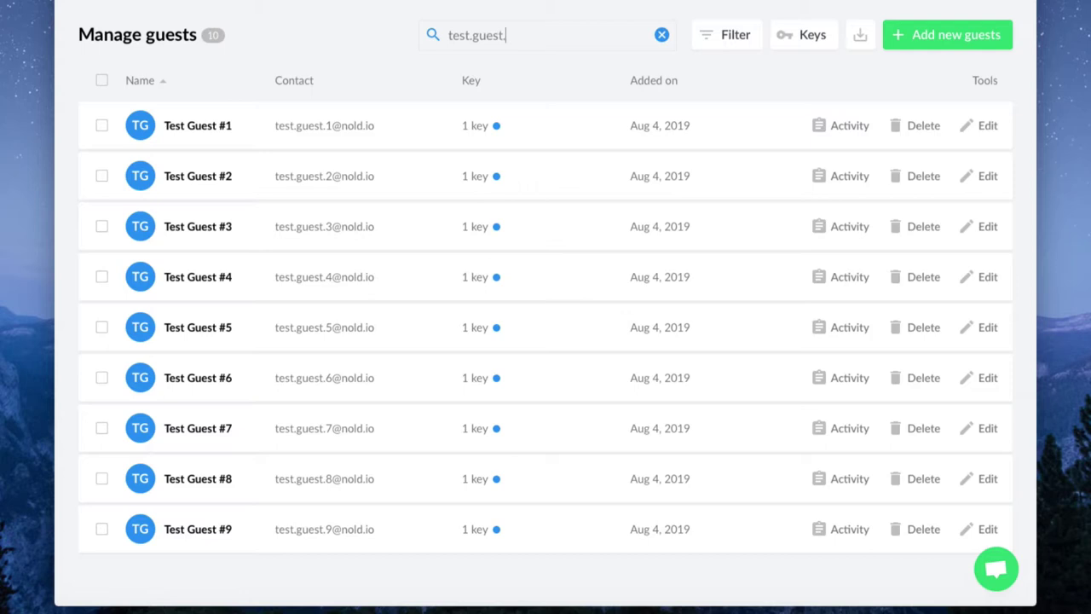
pyautogui.press('BackSpace')
pyautogui.press('BackSpace')
pyautogui.press('BackSpace')
pyautogui.press('BackSpace')
pyautogui.press('BackSpace')
pyautogui.press('BackSpace')
pyautogui.press('BackSpace')
pyautogui.press('BackSpace')
pyautogui.press('BackSpace')
pyautogui.press('BackSpace')
pyautogui.press('BackSpace')
pyautogui.press('BackSpace')
pyautogui.click(375, 17)
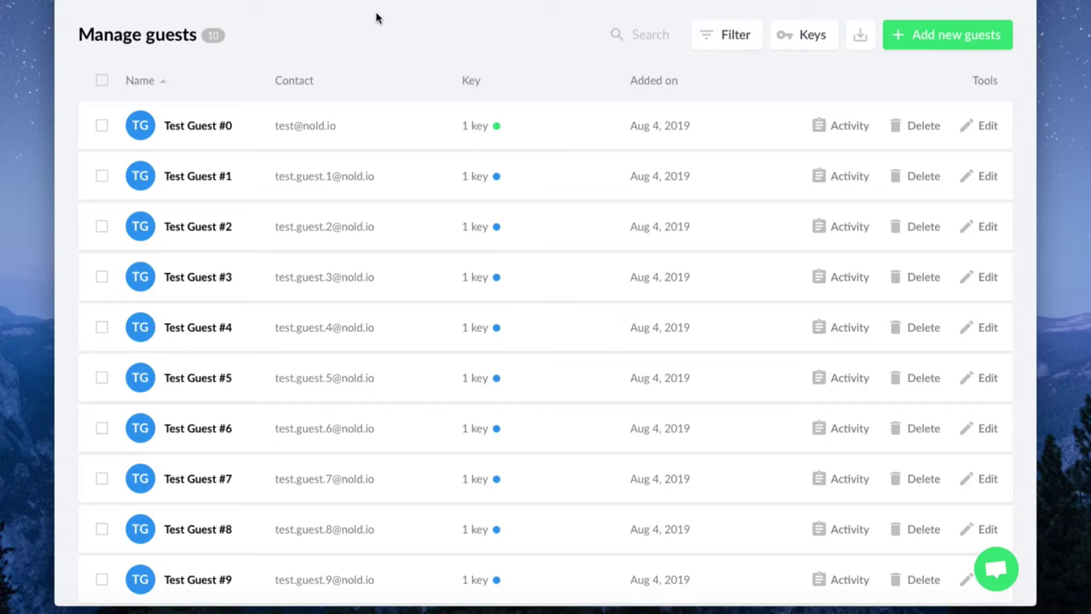
# Step: Edit Test Guest #0's details and remove '#0' from the name
pyautogui.click(985, 128)
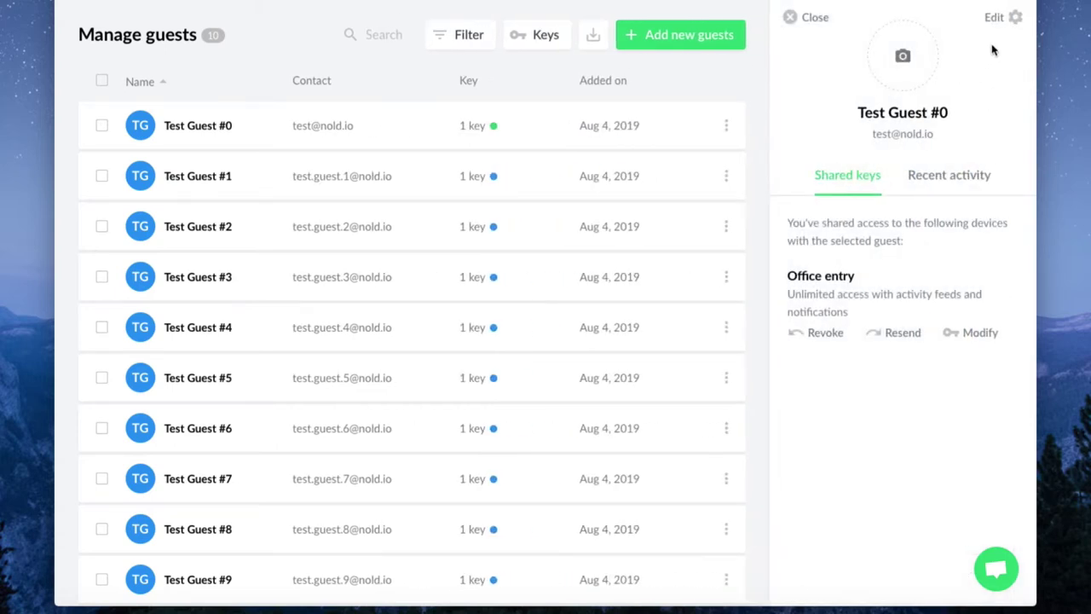
pyautogui.click(1011, 21)
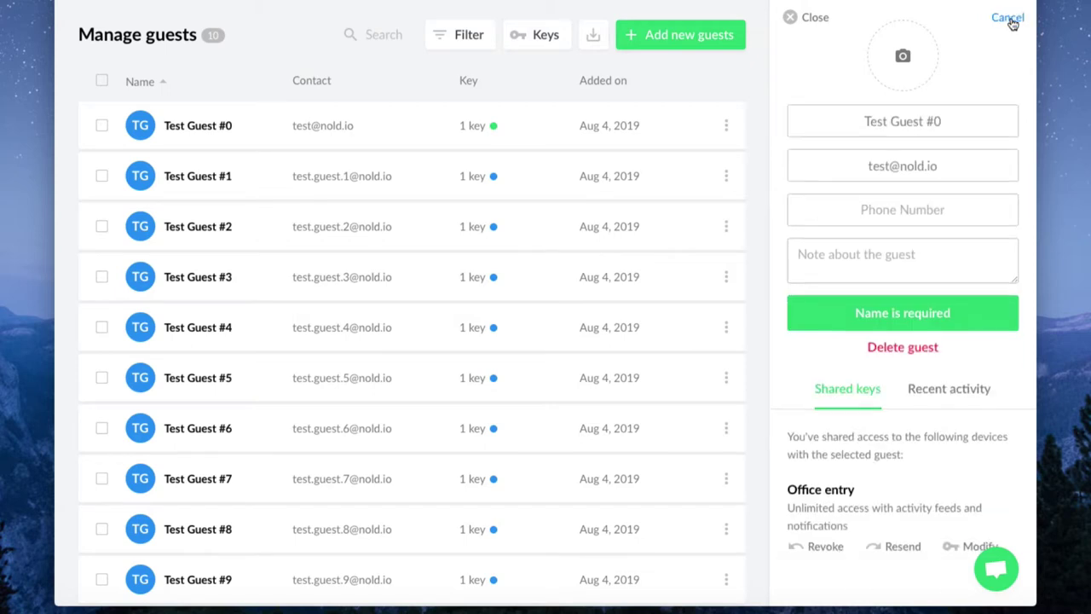
pyautogui.click(956, 117)
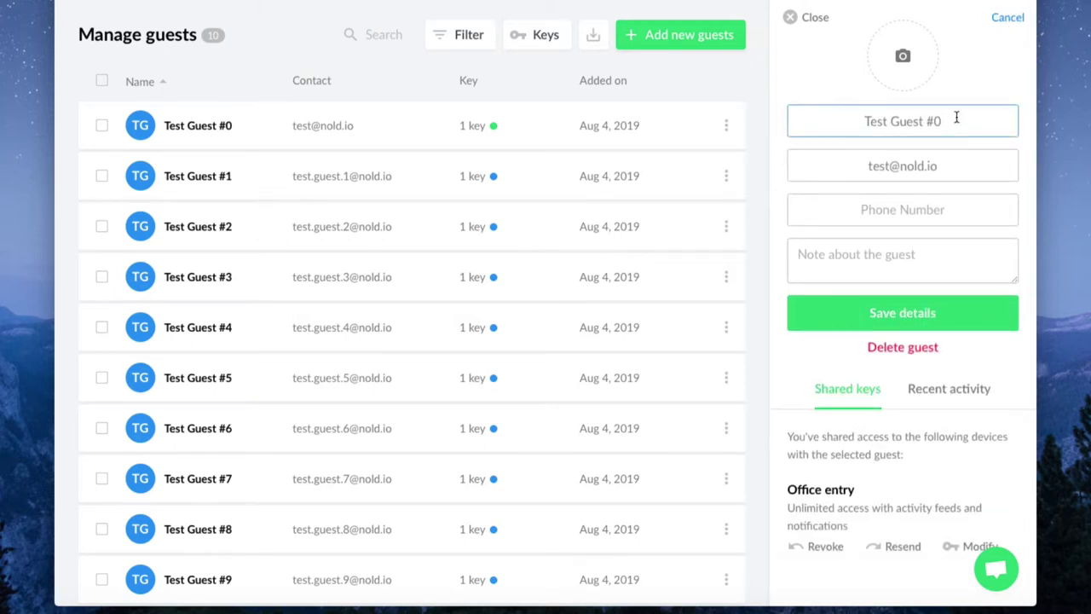
pyautogui.press('BackSpace')
pyautogui.press('BackSpace')
pyautogui.press('BackSpace')
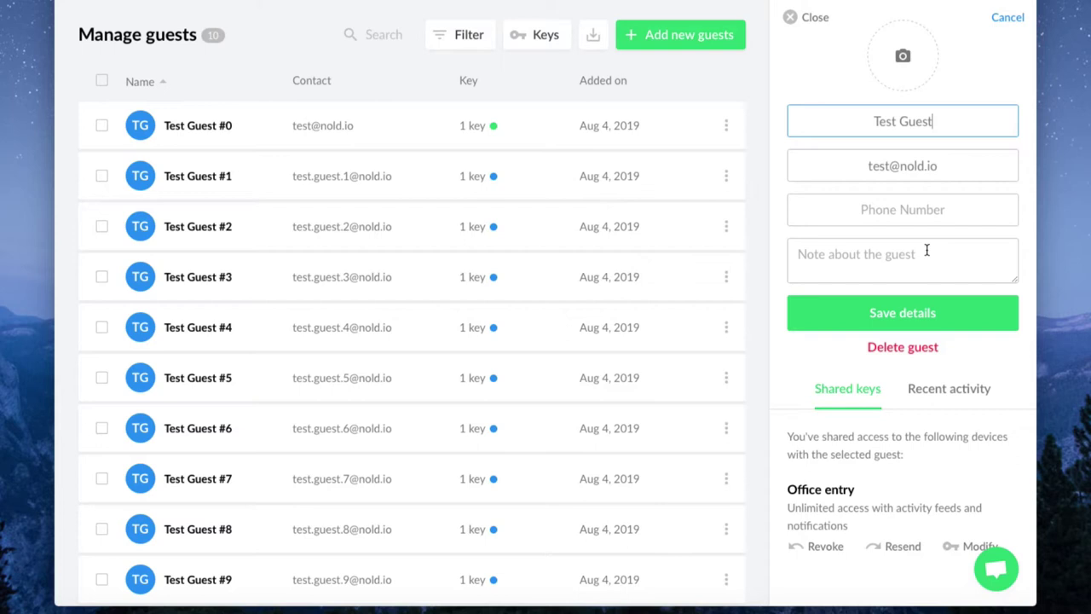
# Step: Add the note 'Staff', set avatar.png as the photo, and save the guest details
pyautogui.click(925, 253)
pyautogui.write('Staff')
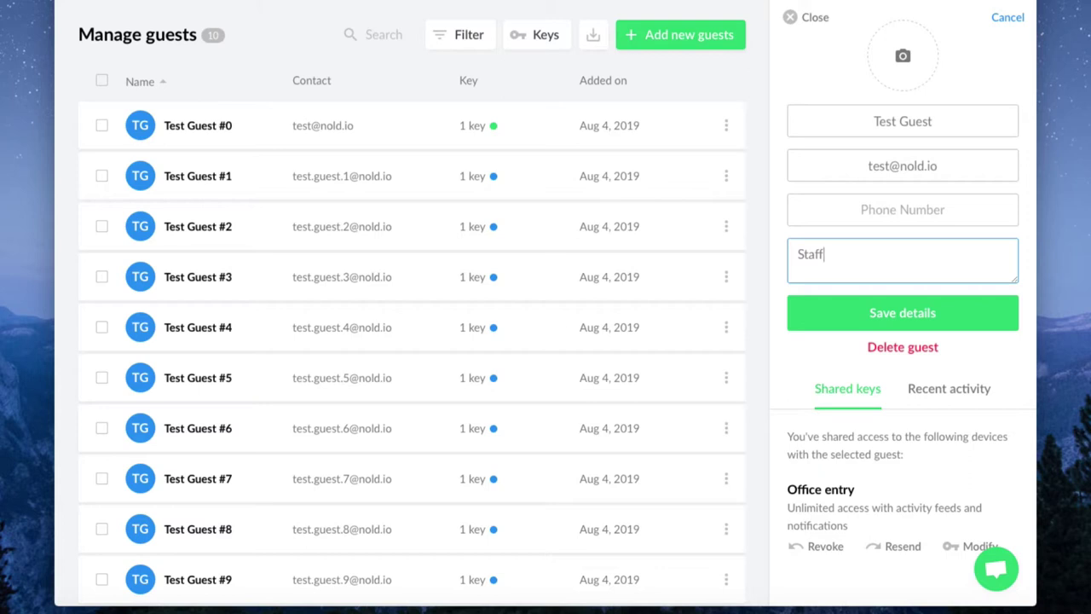
pyautogui.moveTo(1056, 52); pyautogui.dragTo(908, 56)
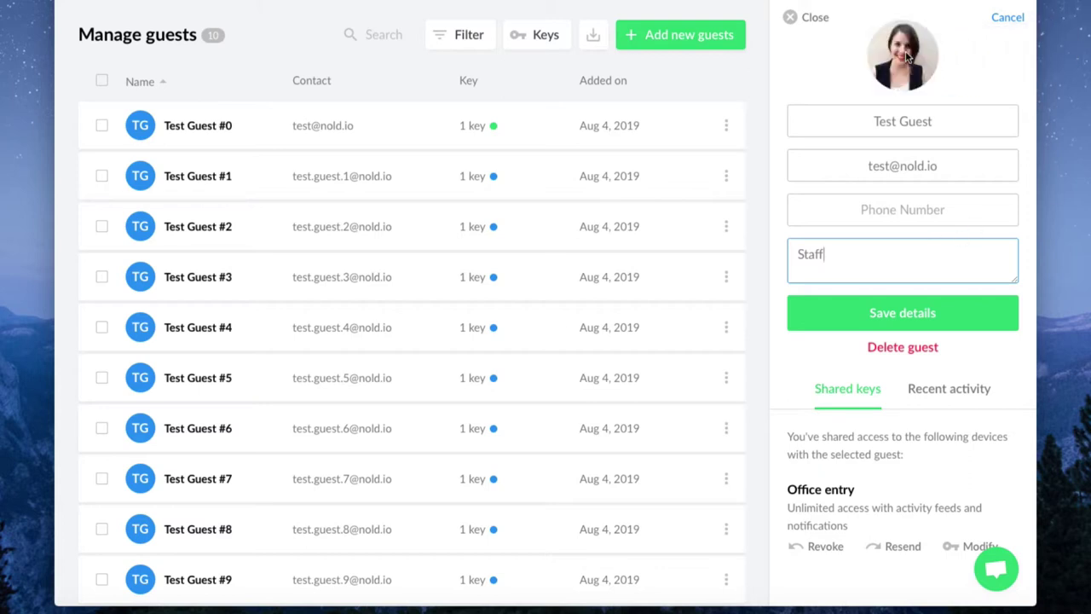
pyautogui.click(910, 308)
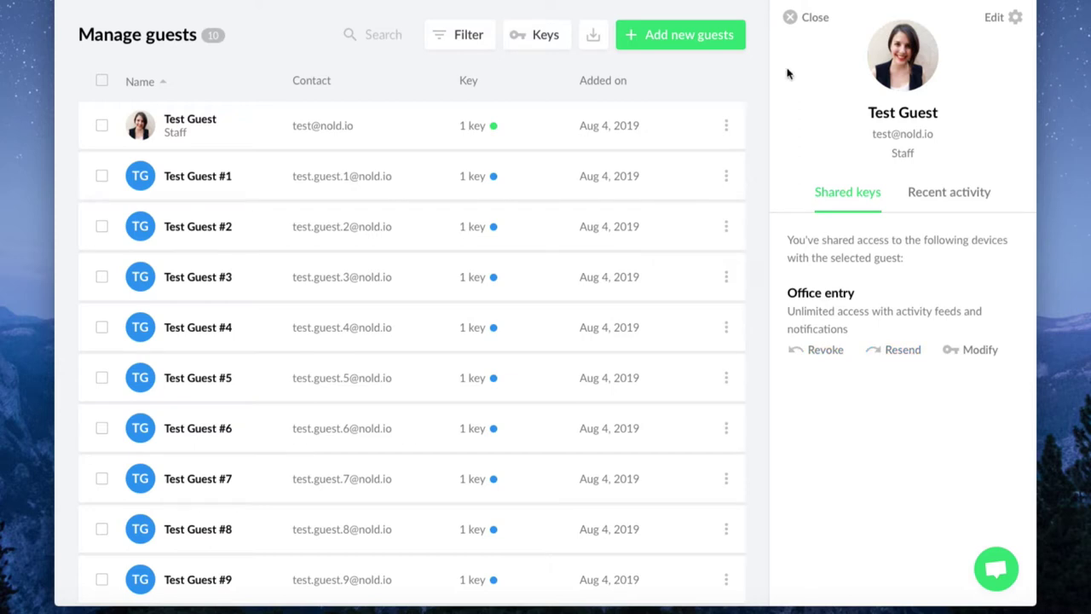
pyautogui.click(812, 19)
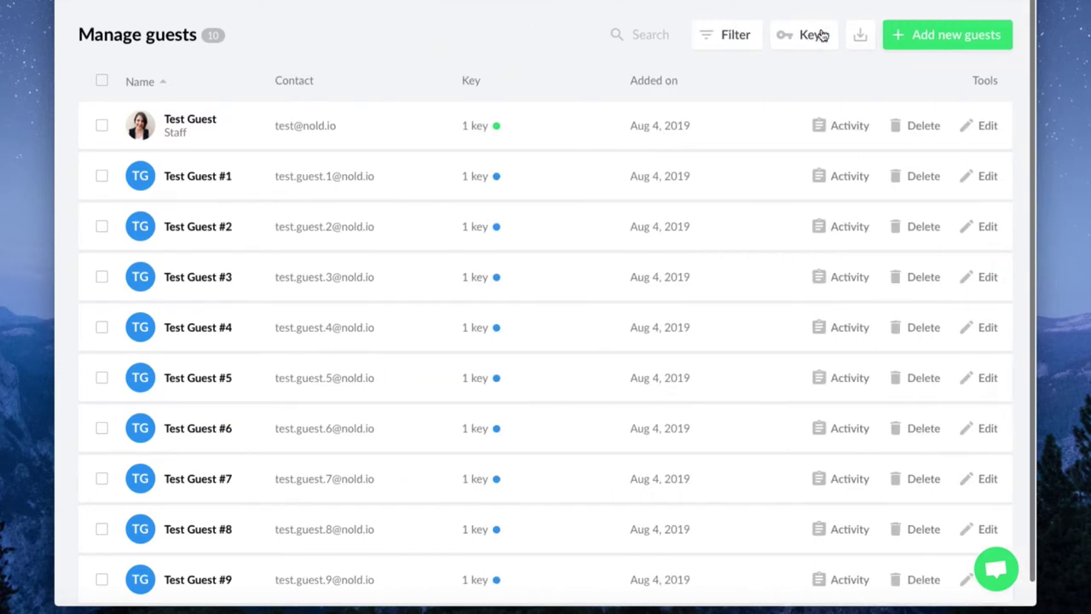
pyautogui.moveTo(487, 189)
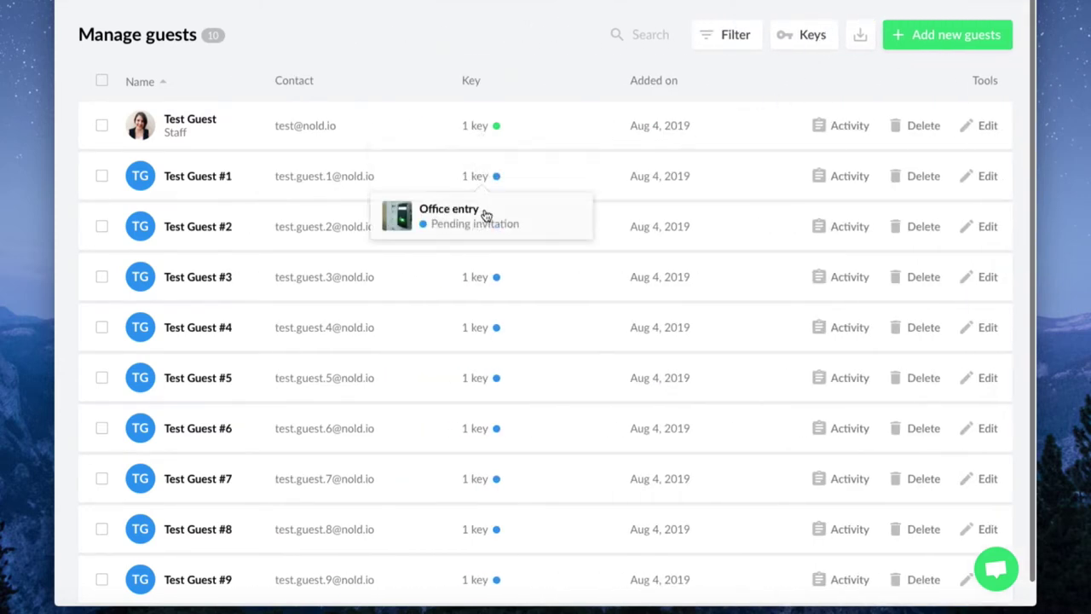
pyautogui.click(488, 213)
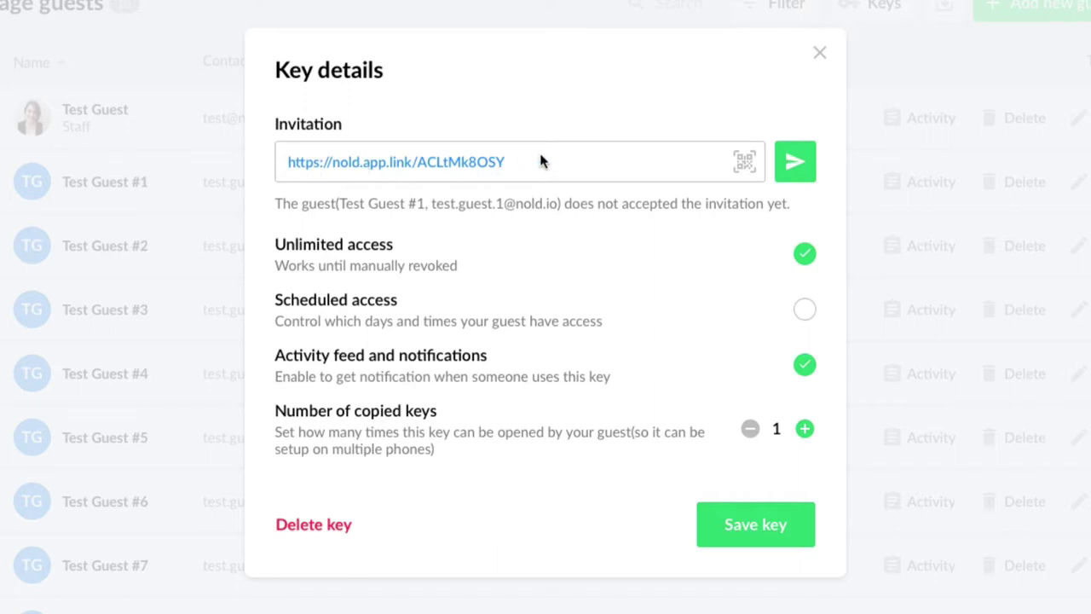
pyautogui.click(742, 161)
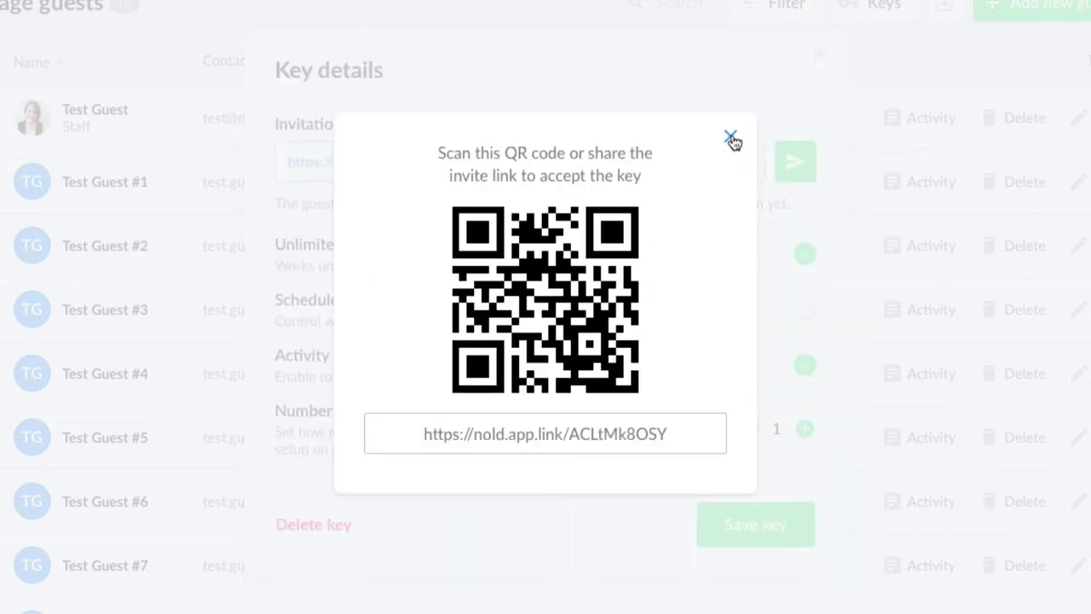
pyautogui.click(732, 140)
pyautogui.click(819, 55)
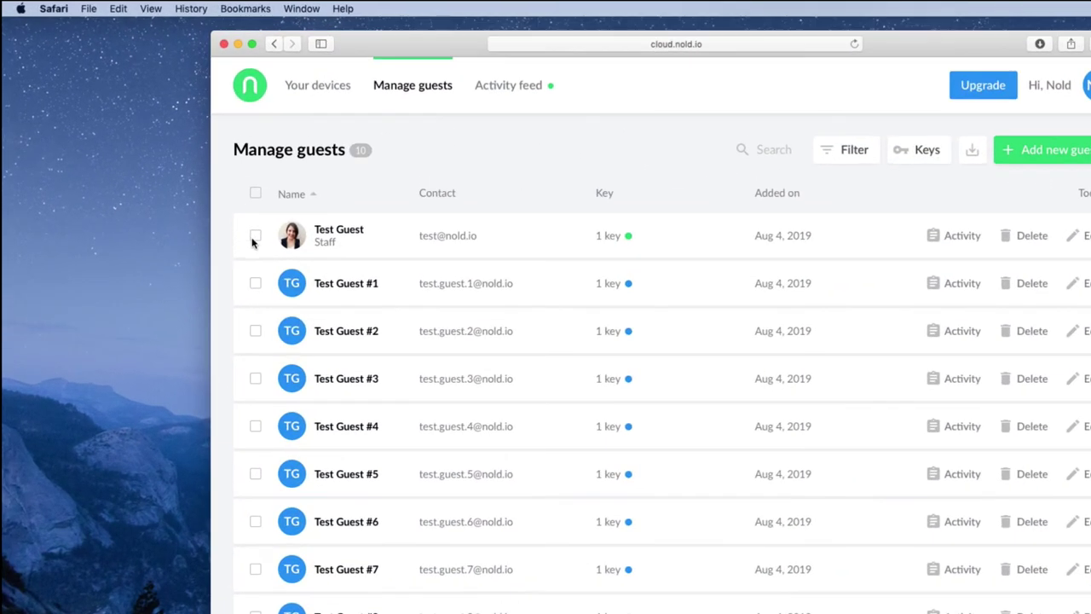
# Step: Add the note 'Staff' to Test Guest, Test Guest #1 and Test Guest #2
pyautogui.click(177, 180)
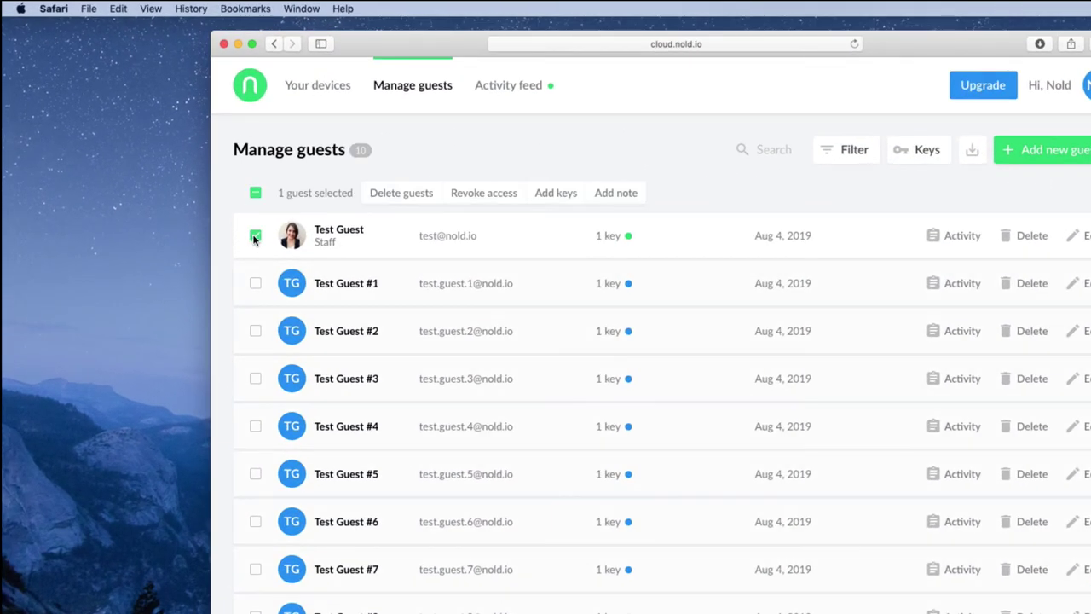
pyautogui.click(256, 284)
pyautogui.click(255, 331)
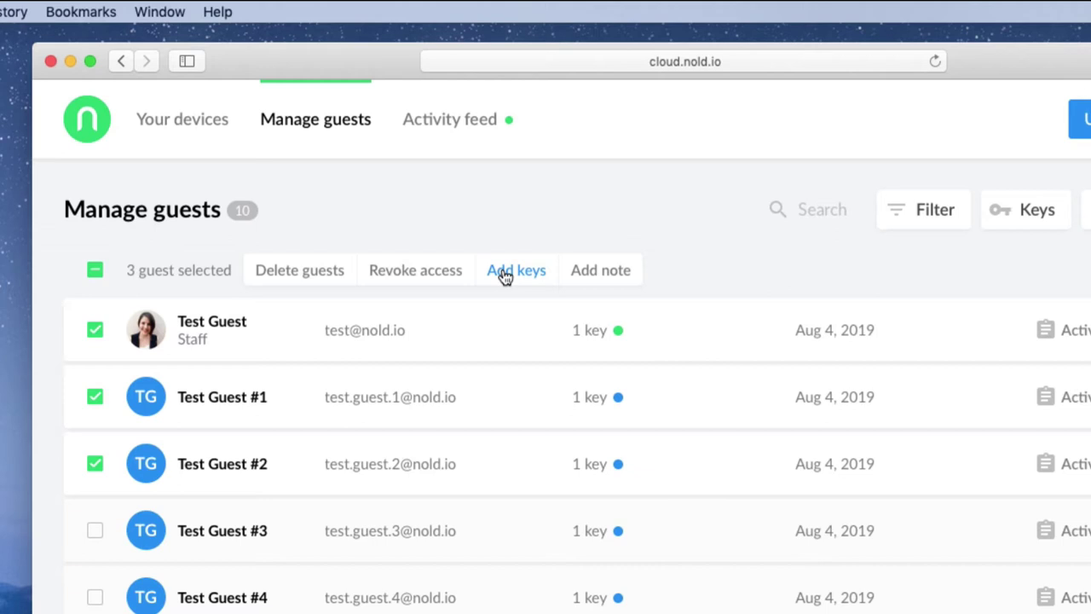
pyautogui.click(606, 279)
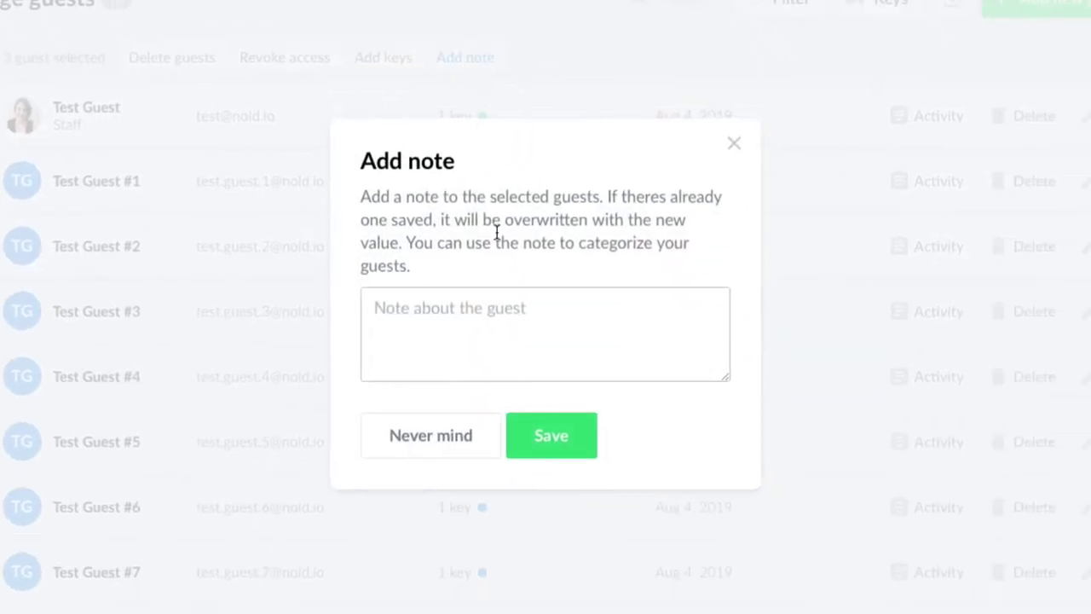
pyautogui.click(492, 316)
pyautogui.write('Staff')
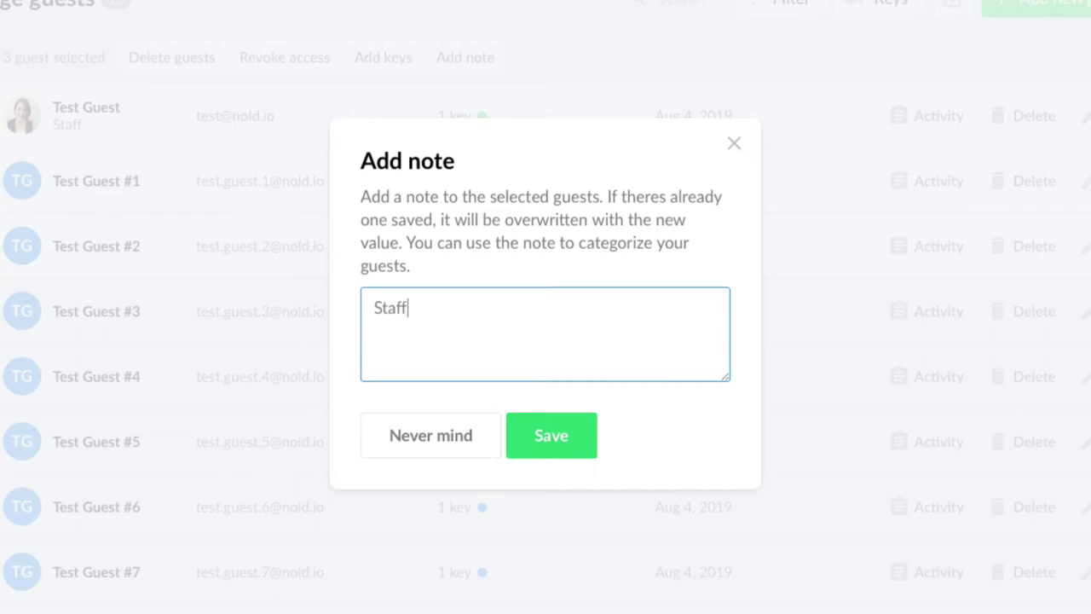
pyautogui.click(558, 449)
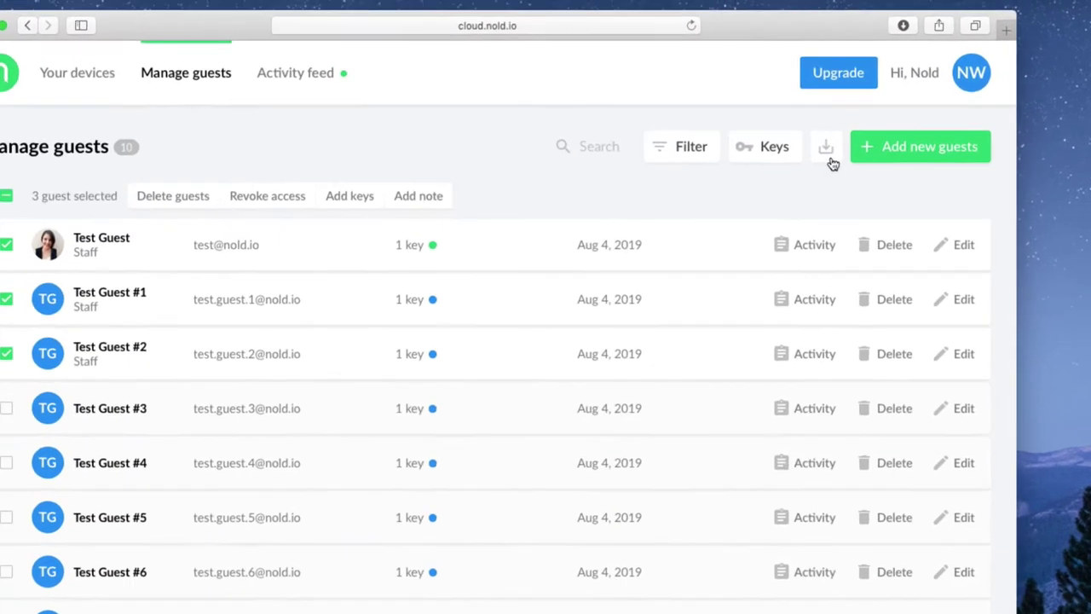
# Step: Export the guest list as nold-guests-2019-08-0.csv, view it in Numbers, then close it
pyautogui.click(820, 121)
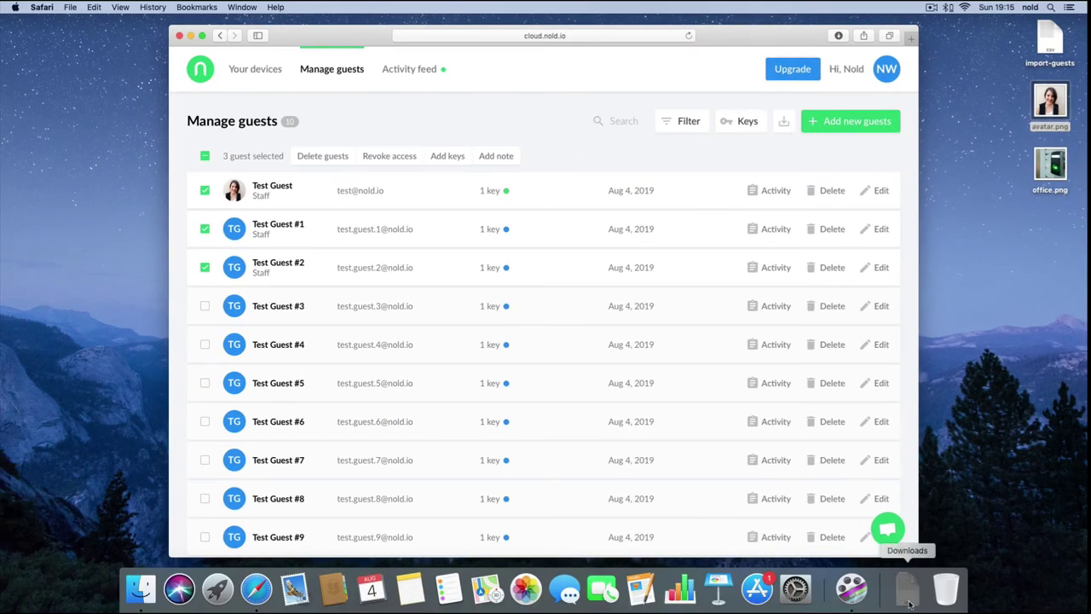
pyautogui.click(909, 603)
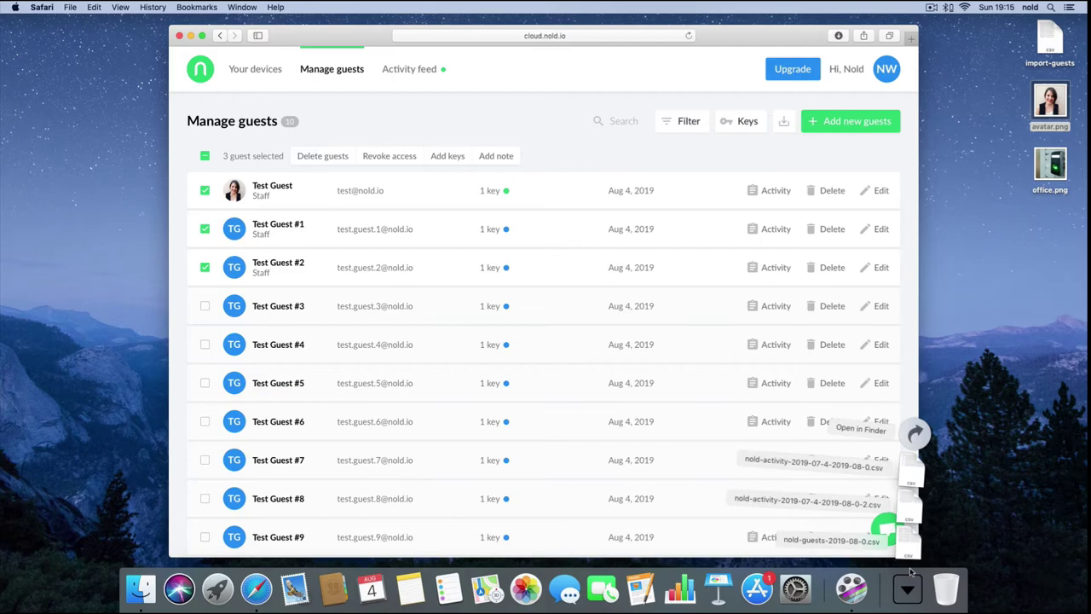
pyautogui.click(855, 503)
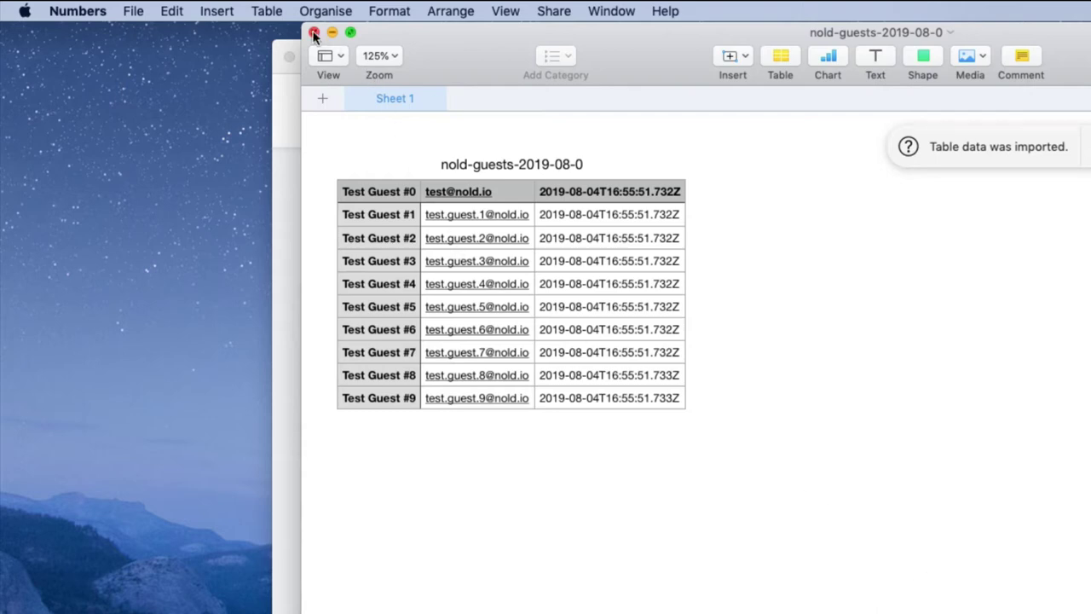
pyautogui.click(314, 34)
pyautogui.click(379, 112)
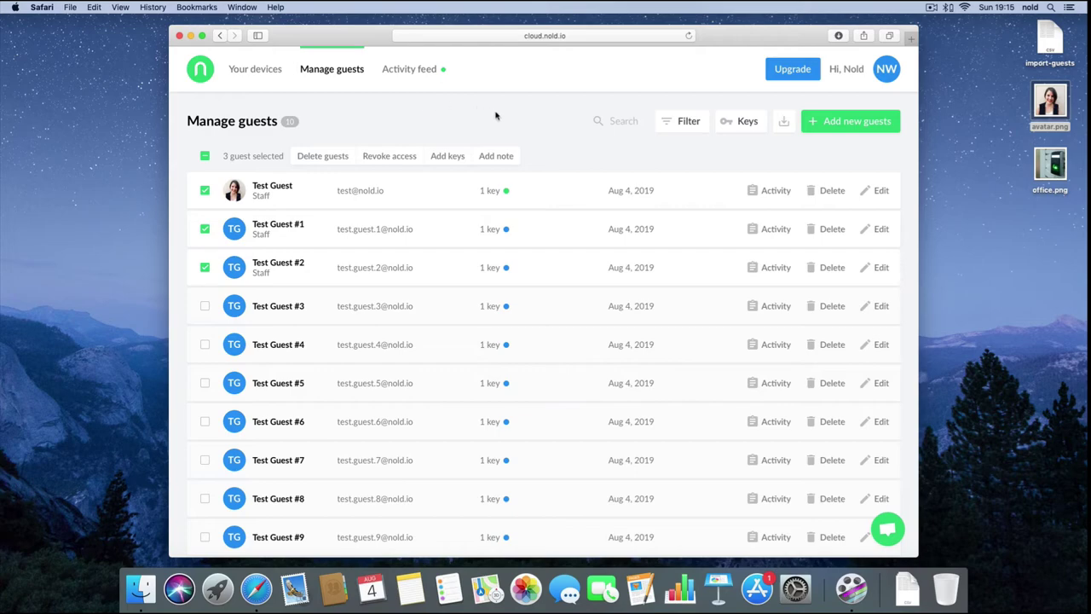
pyautogui.click(737, 126)
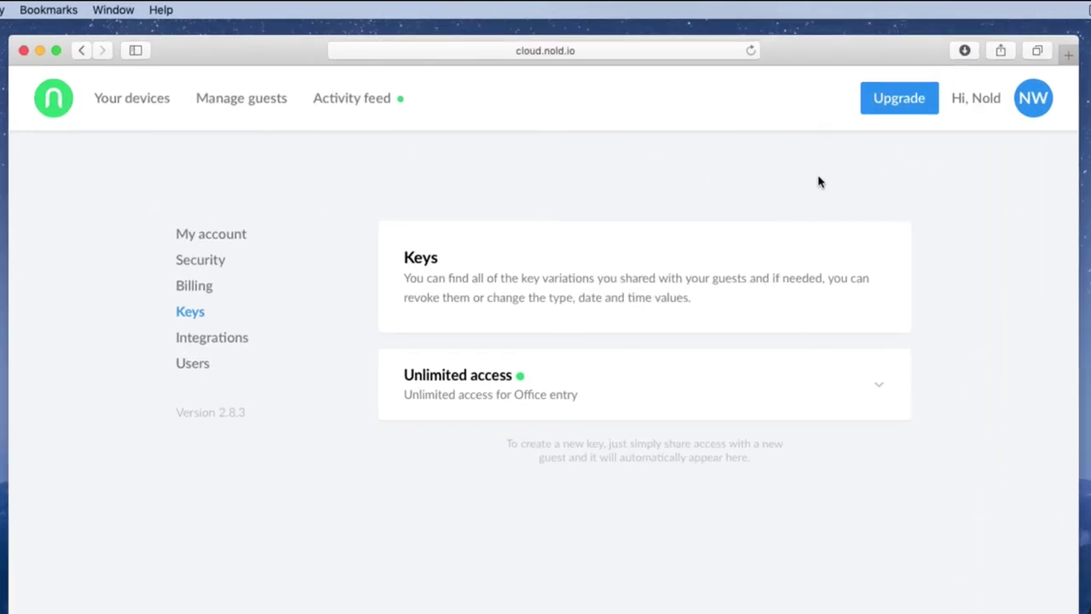
pyautogui.click(873, 383)
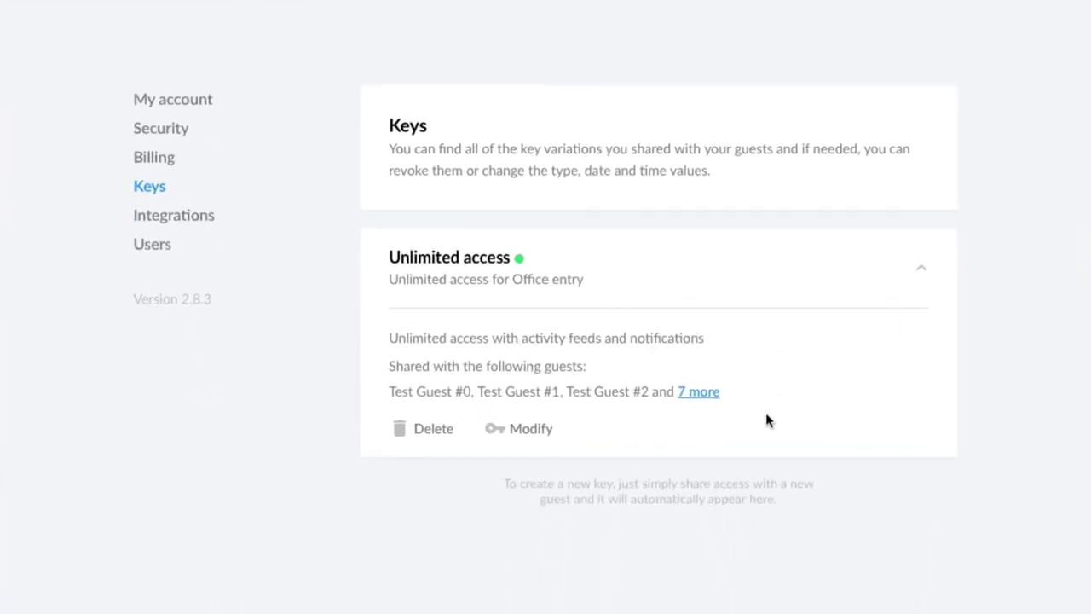
pyautogui.click(701, 394)
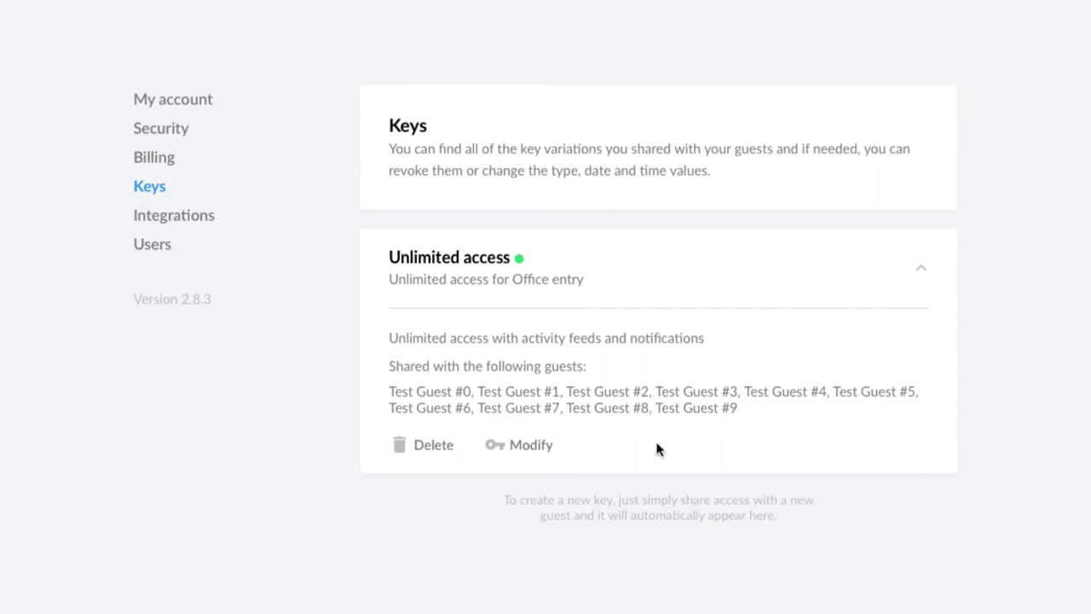
pyautogui.click(433, 445)
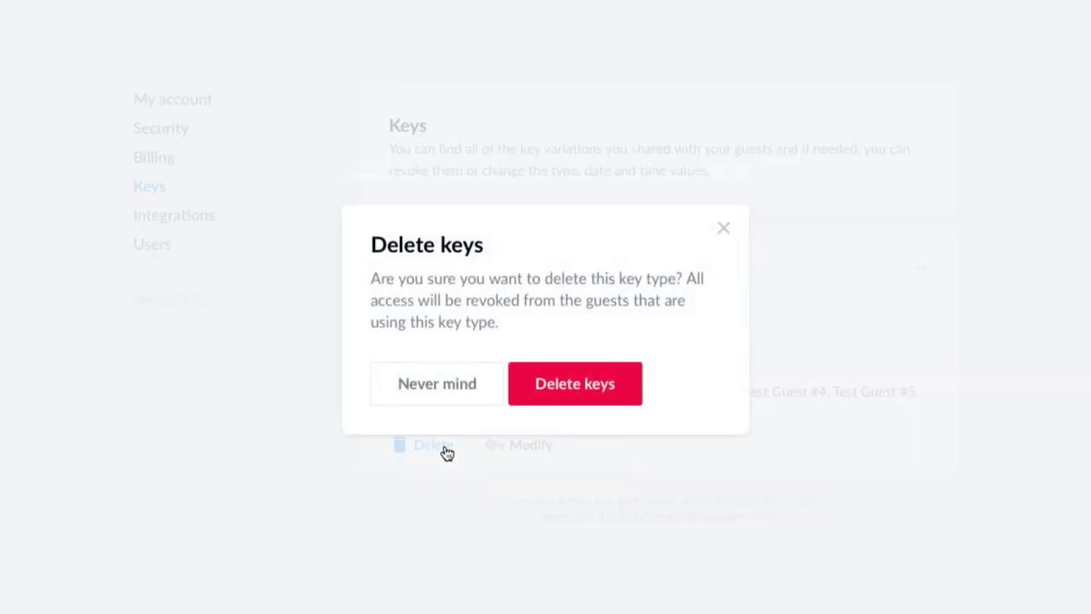
pyautogui.click(462, 388)
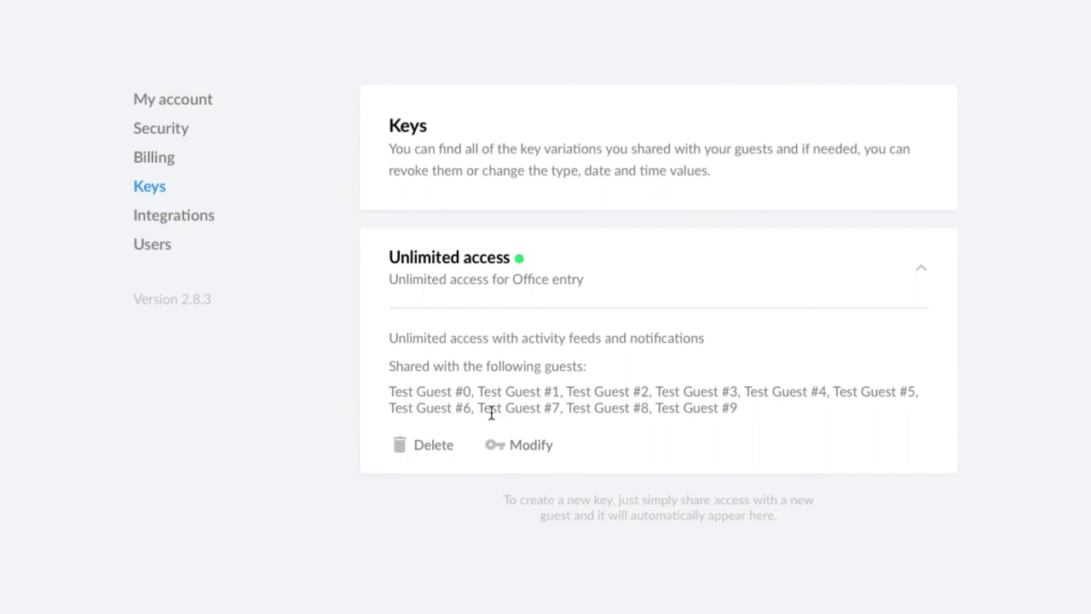
pyautogui.click(531, 446)
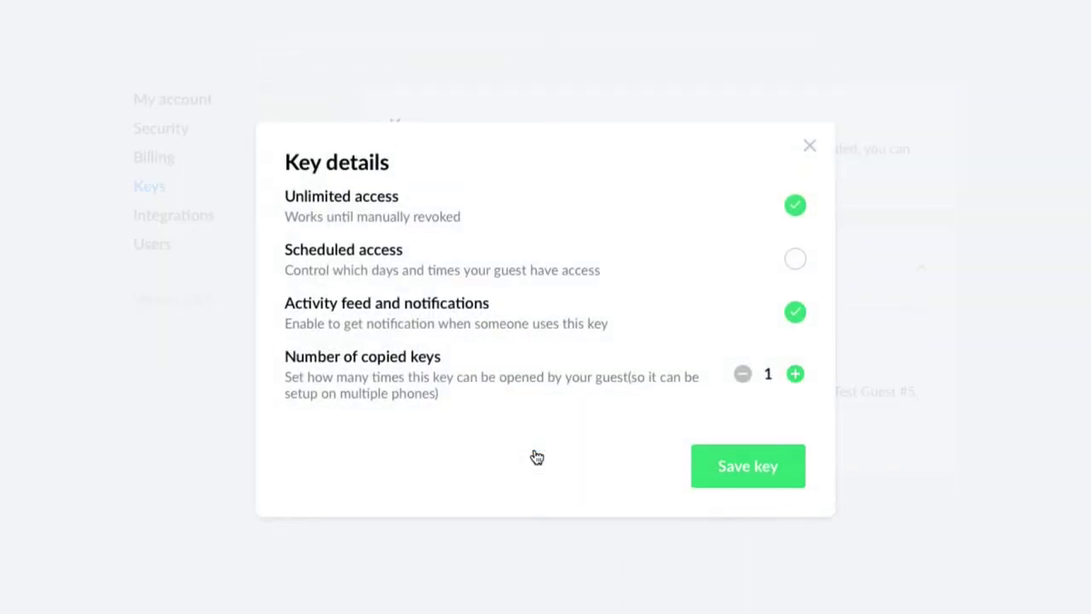
pyautogui.click(796, 378)
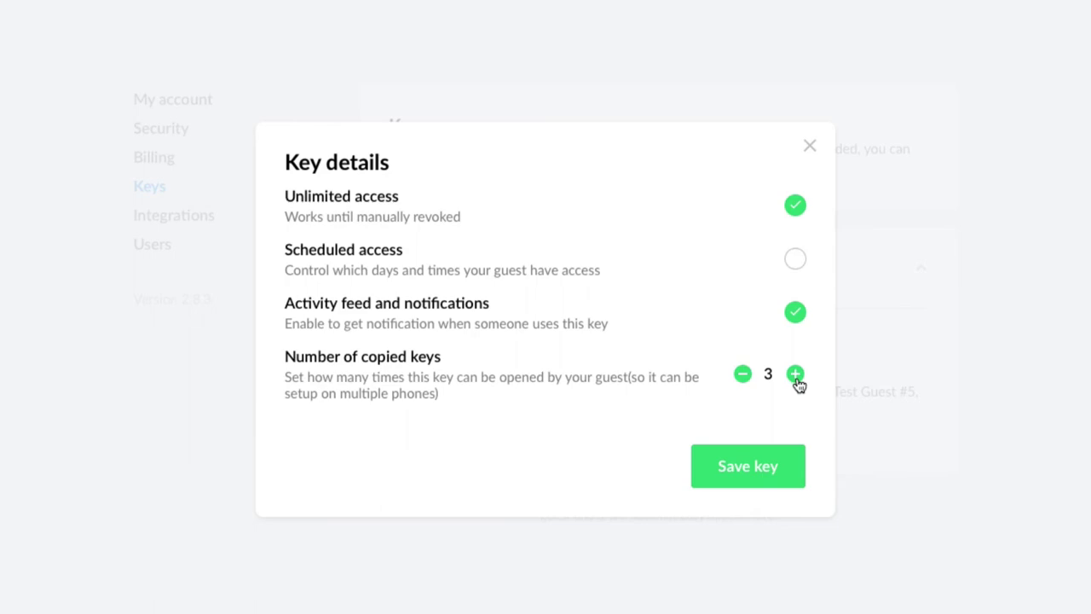
pyautogui.click(741, 375)
pyautogui.click(740, 376)
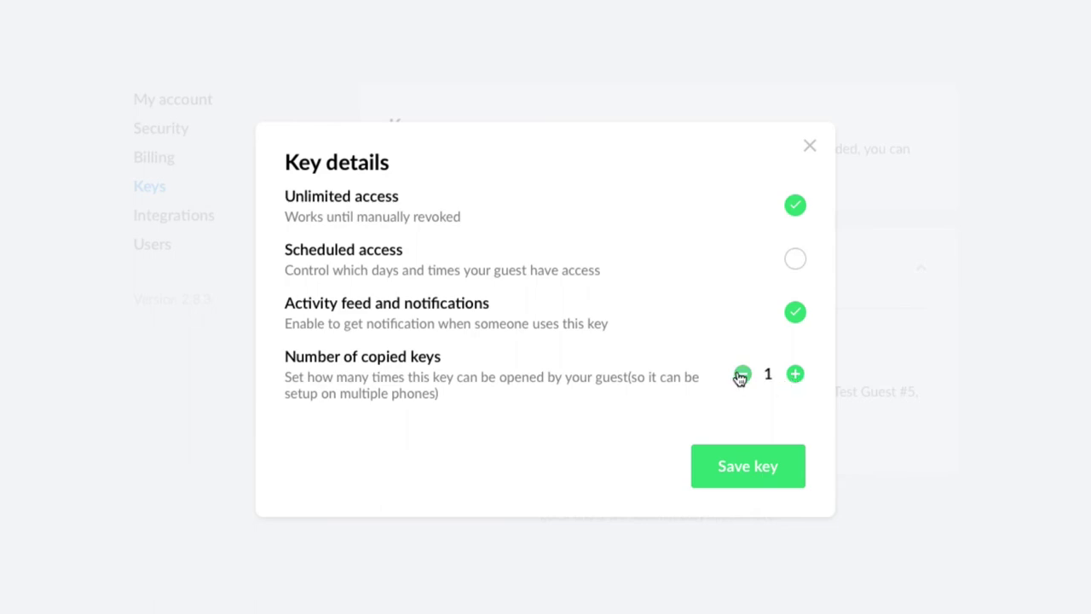
pyautogui.click(814, 149)
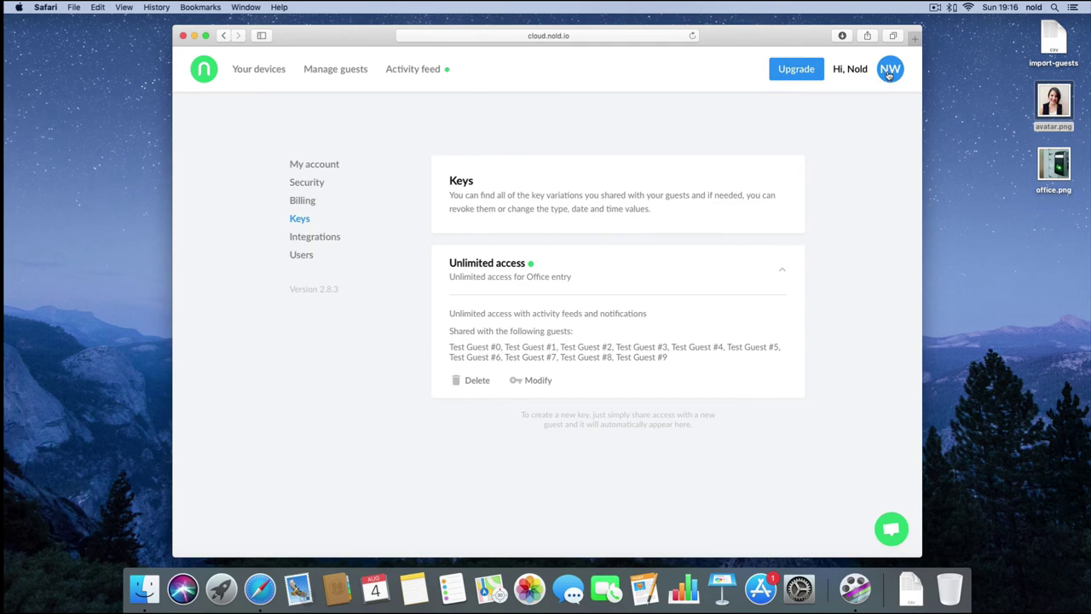
# Step: Go to Billing and set the Number of guests slider to 50 (€20.00 monthly)
pyautogui.click(889, 72)
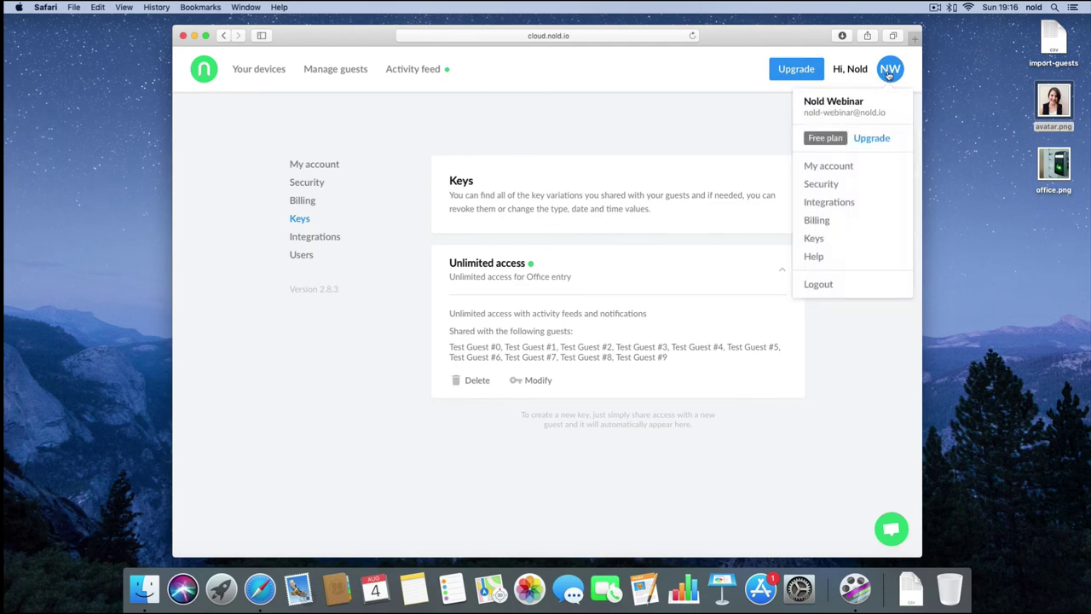
pyautogui.click(816, 220)
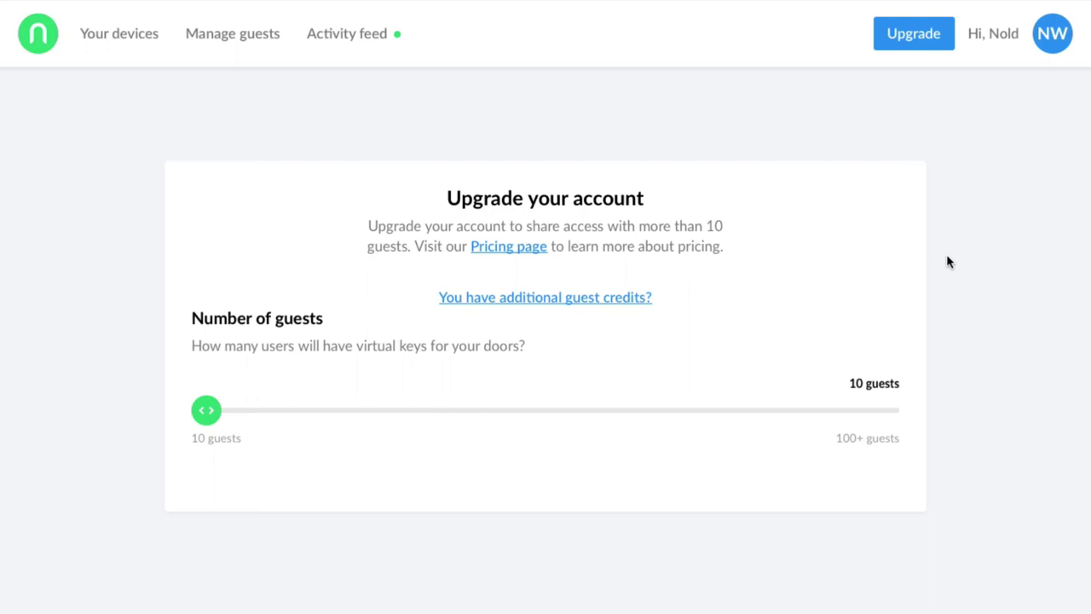
pyautogui.moveTo(204, 409); pyautogui.dragTo(504, 415)
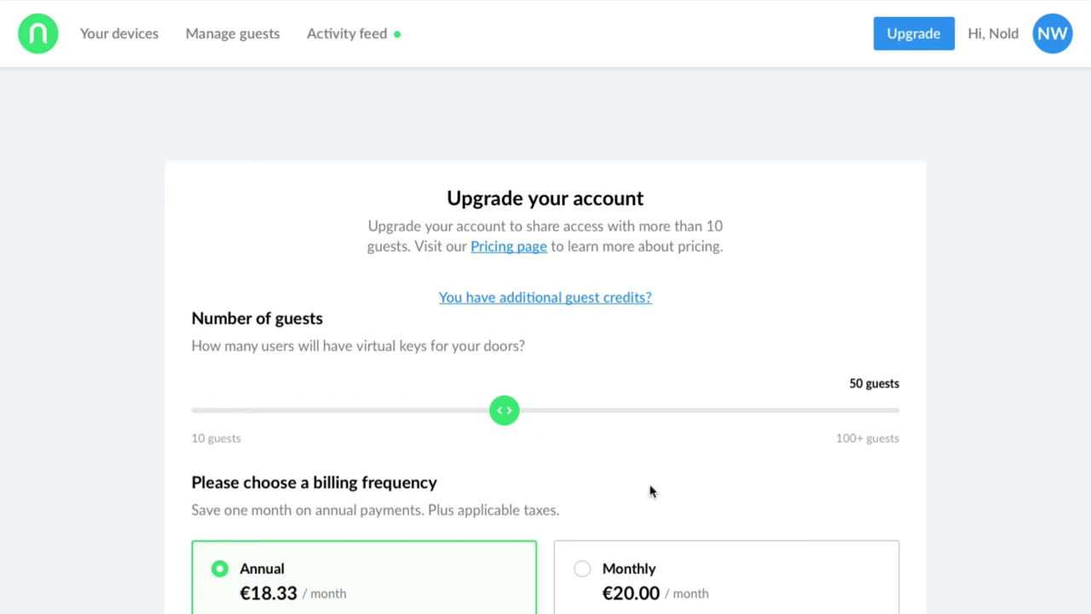
# Step: Switch billing to Monthly and enter 'Test' as Address line 1
pyautogui.scroll(-3, 648, 503)
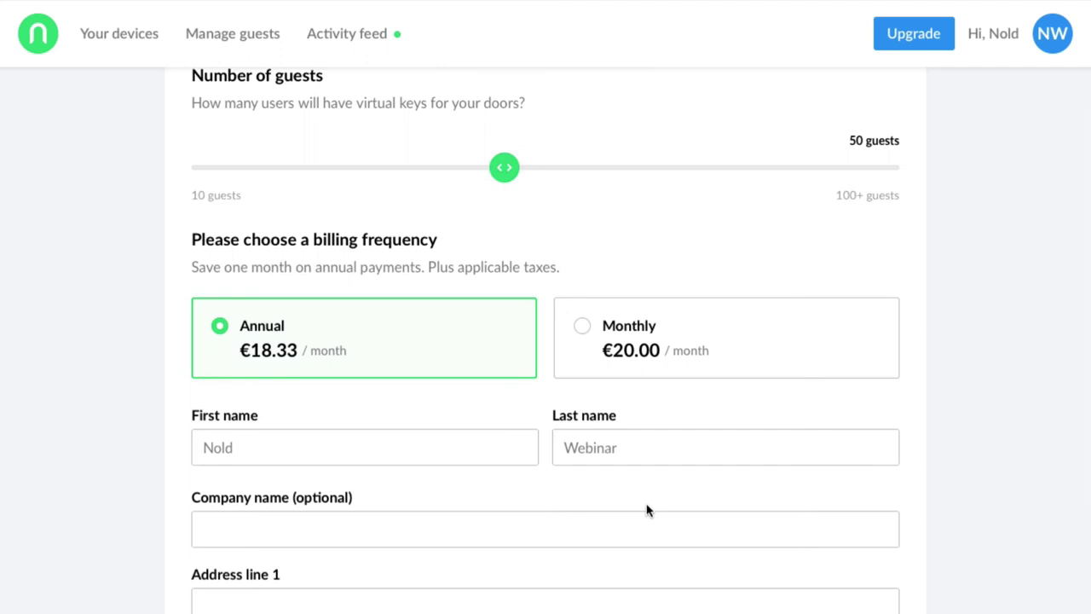
pyautogui.click(739, 343)
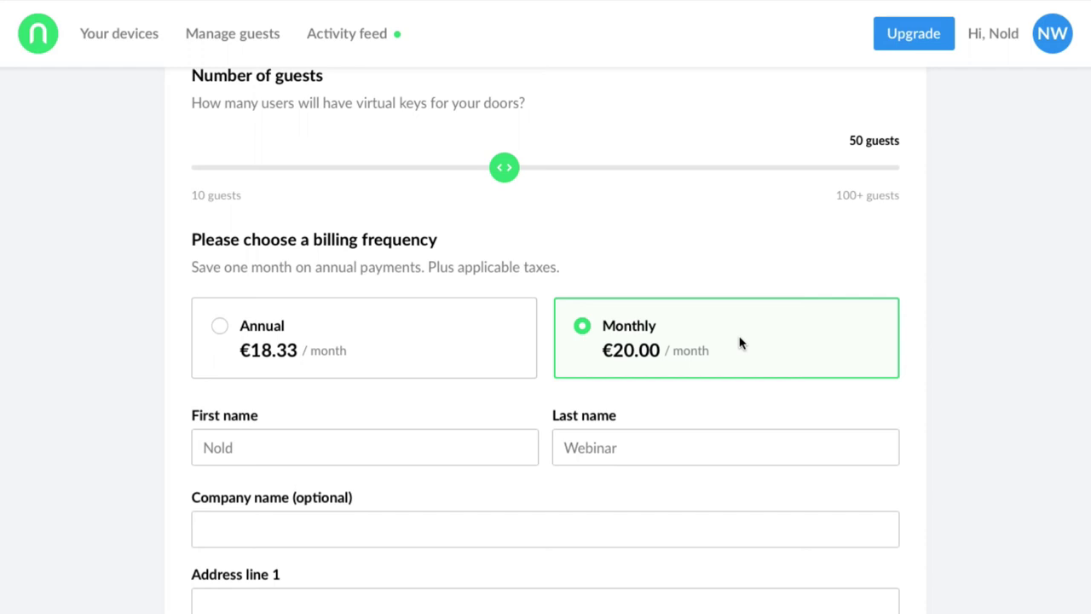
pyautogui.scroll(-3, 463, 518)
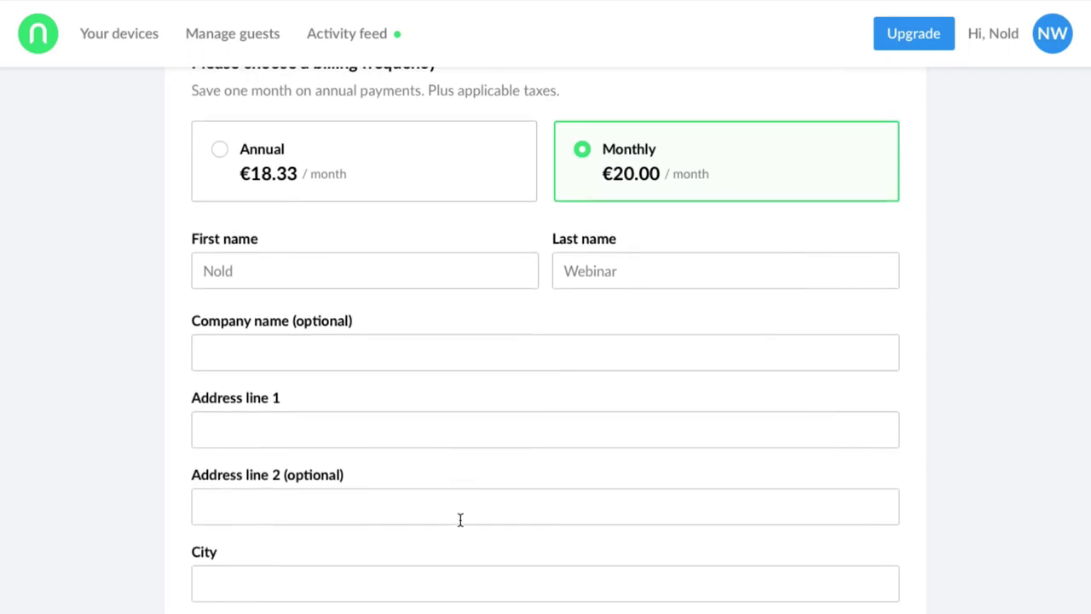
pyautogui.click(384, 326)
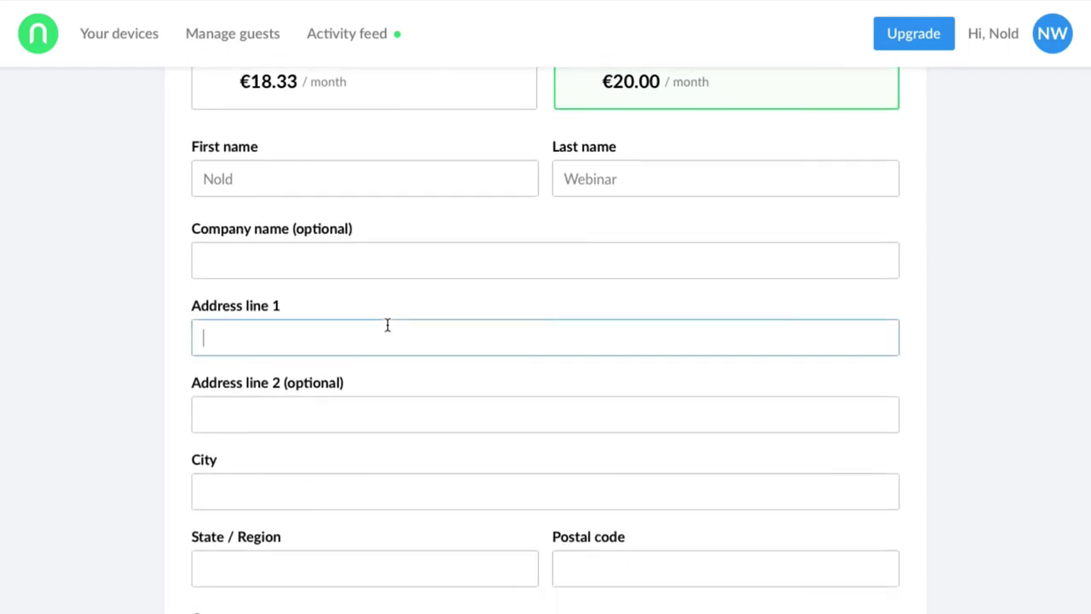
pyautogui.write('Test')
# Step: Fill City and State/Region with 'Test' and the postal code with 1234
pyautogui.click(204, 414)
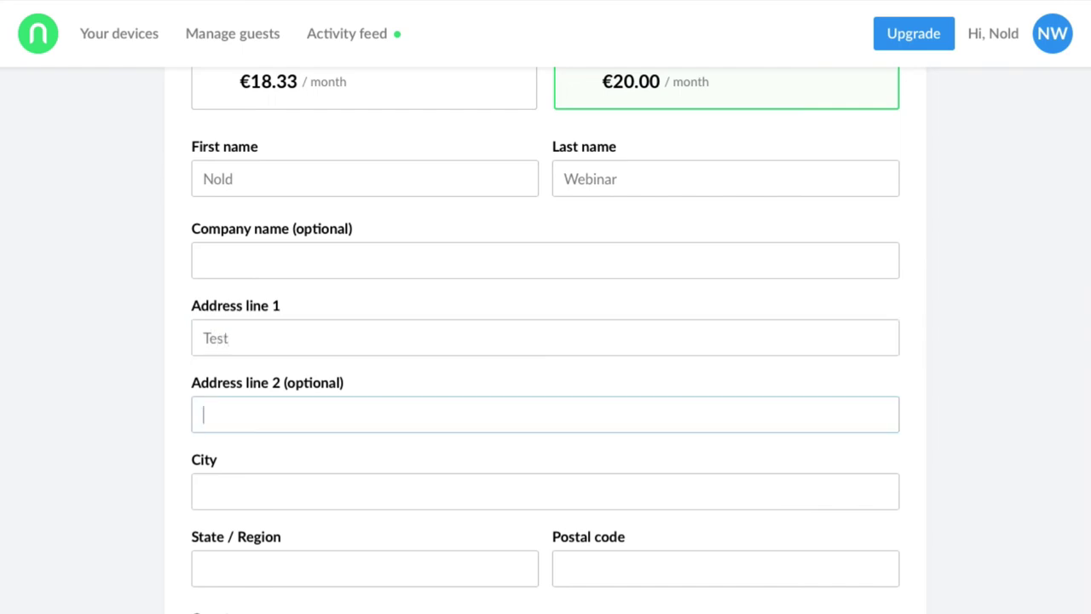
pyautogui.click(204, 492)
pyautogui.write('Test')
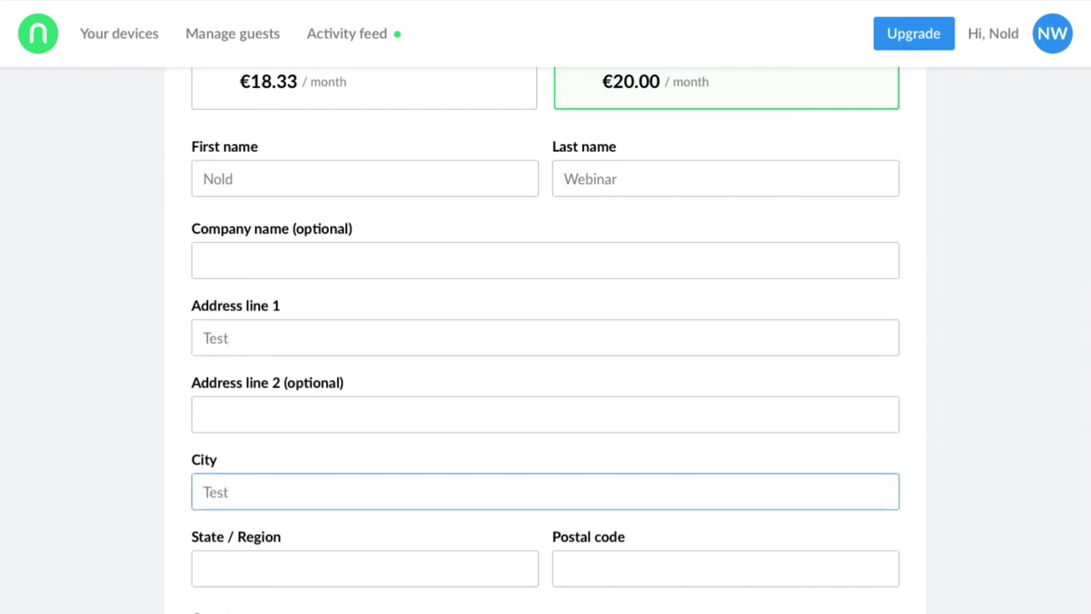
pyautogui.click(205, 569)
pyautogui.write('Test')
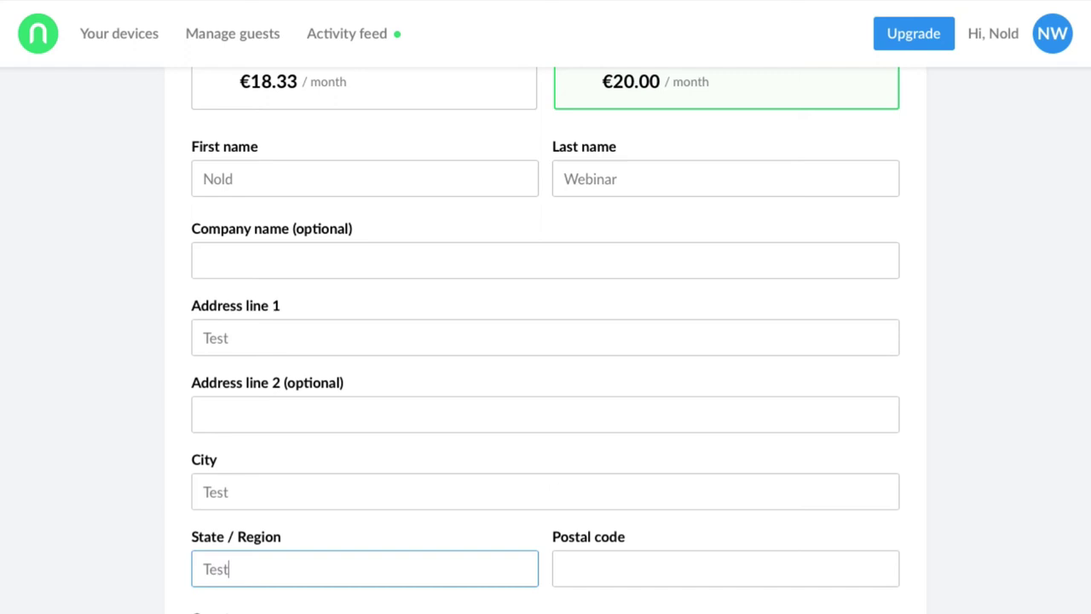
pyautogui.click(565, 569)
pyautogui.write('1234')
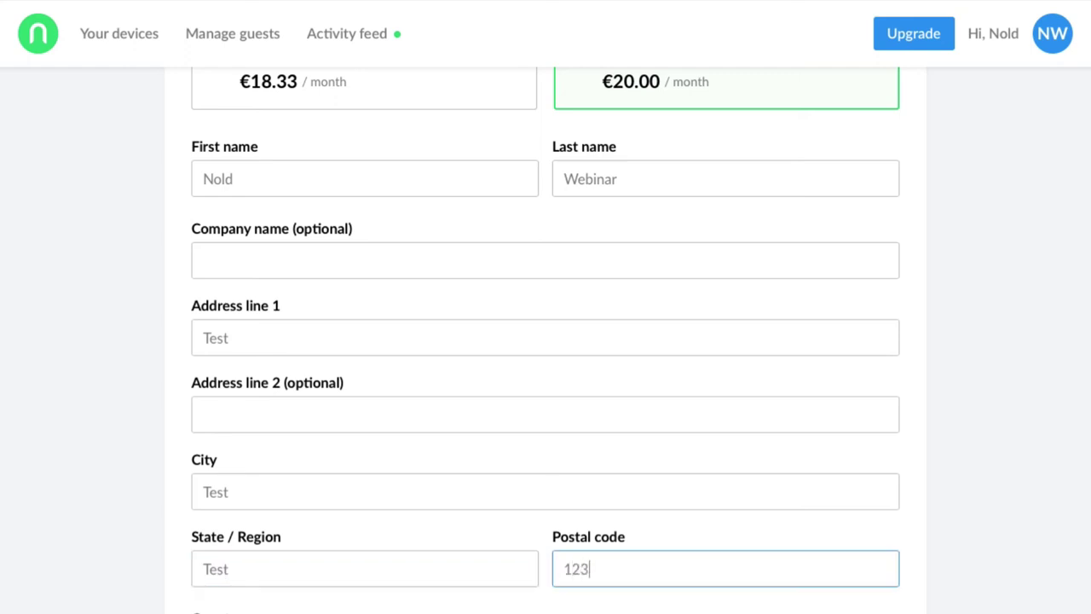
# Step: Choose Hungary as the billing country
pyautogui.scroll(-3, 370, 420)
pyautogui.scroll(-2, 370, 420)
pyautogui.click(359, 324)
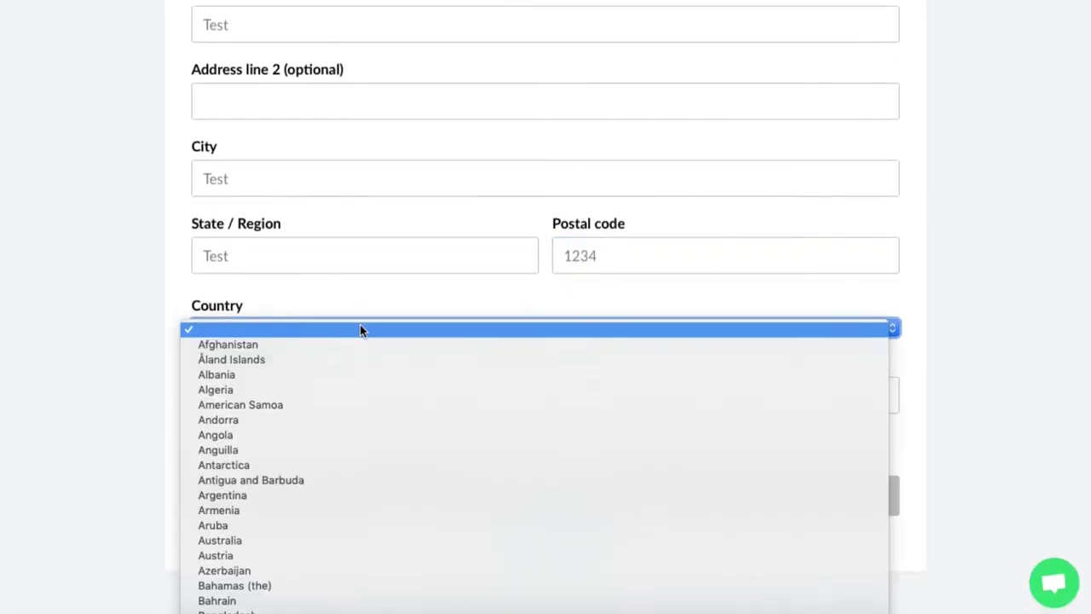
pyautogui.write('hu')
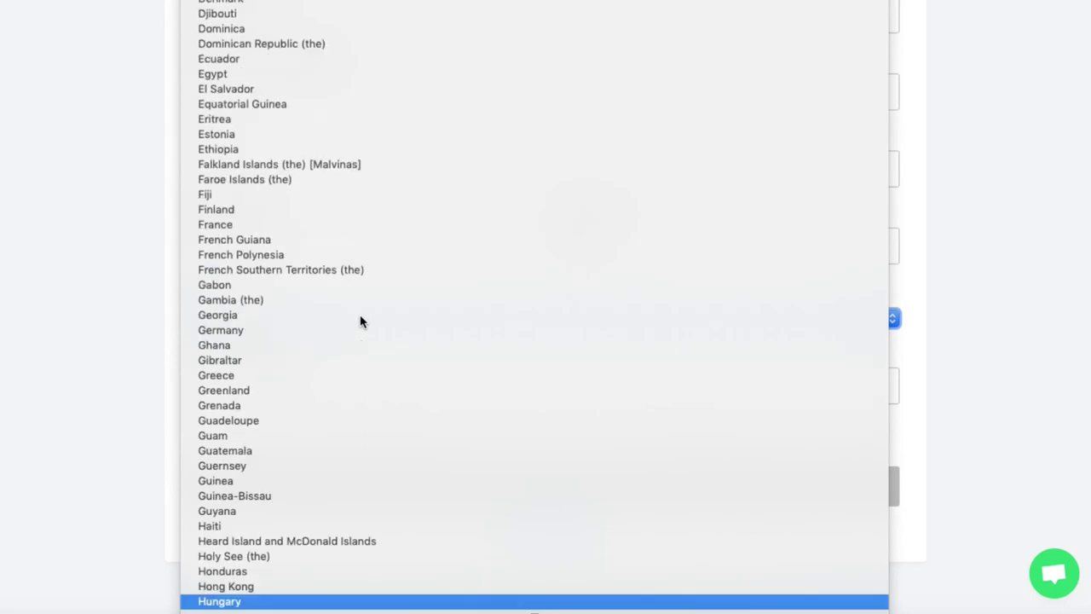
pyautogui.press('Return')
pyautogui.click(96, 368)
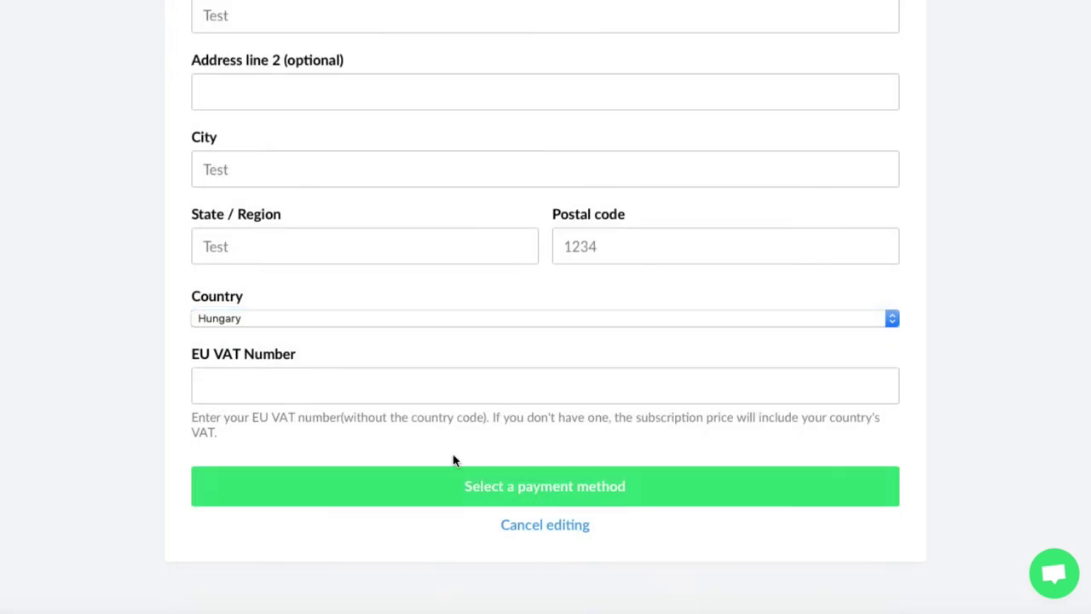
# Step: Pick a payment method and complete the 50-guest purchase at 25.40 EUR per month
pyautogui.click(459, 500)
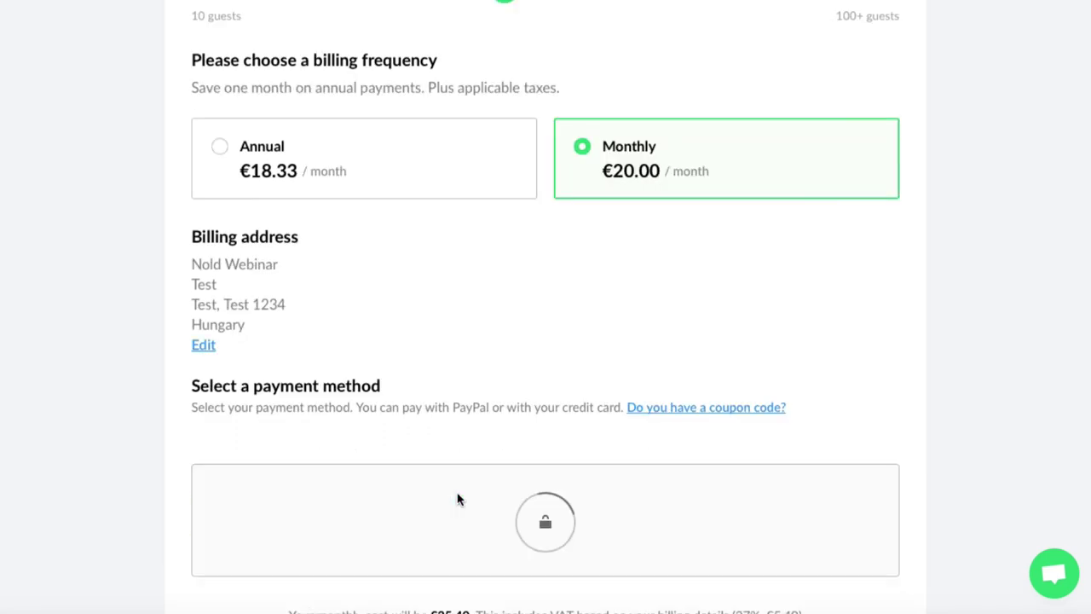
pyautogui.scroll(-1, 457, 499)
pyautogui.scroll(-1, 457, 498)
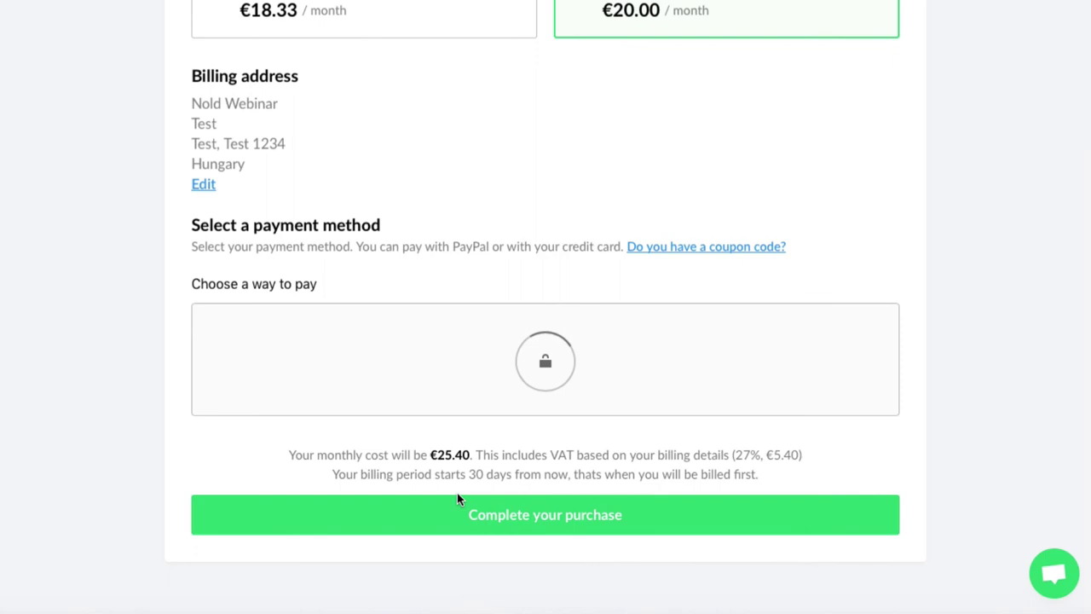
pyautogui.click(457, 498)
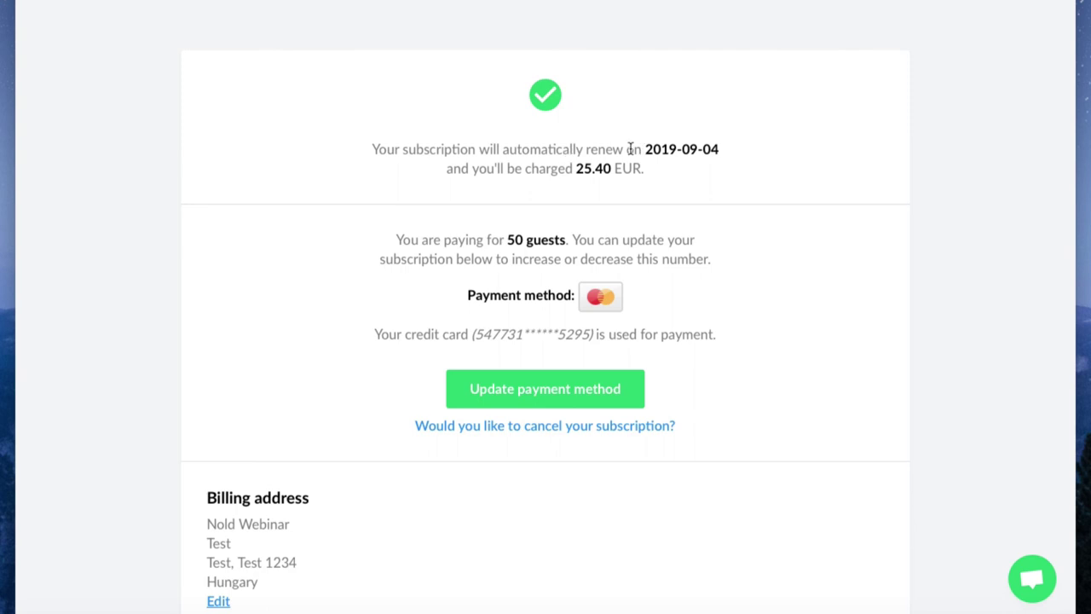
pyautogui.scroll(-3, 689, 142)
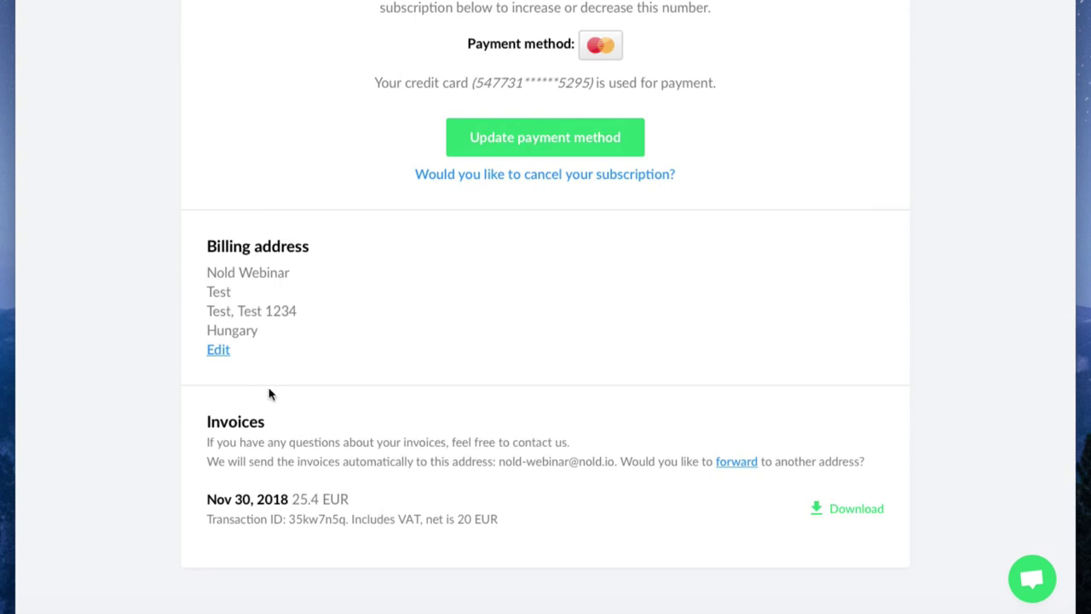
pyautogui.click(218, 350)
pyautogui.scroll(-5, 221, 354)
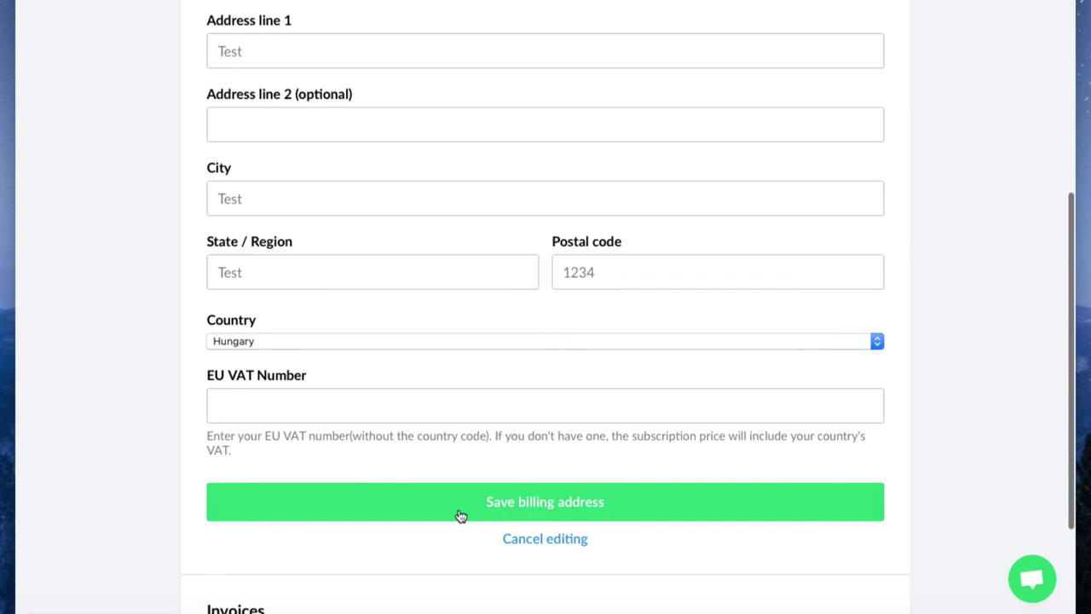
pyautogui.click(535, 538)
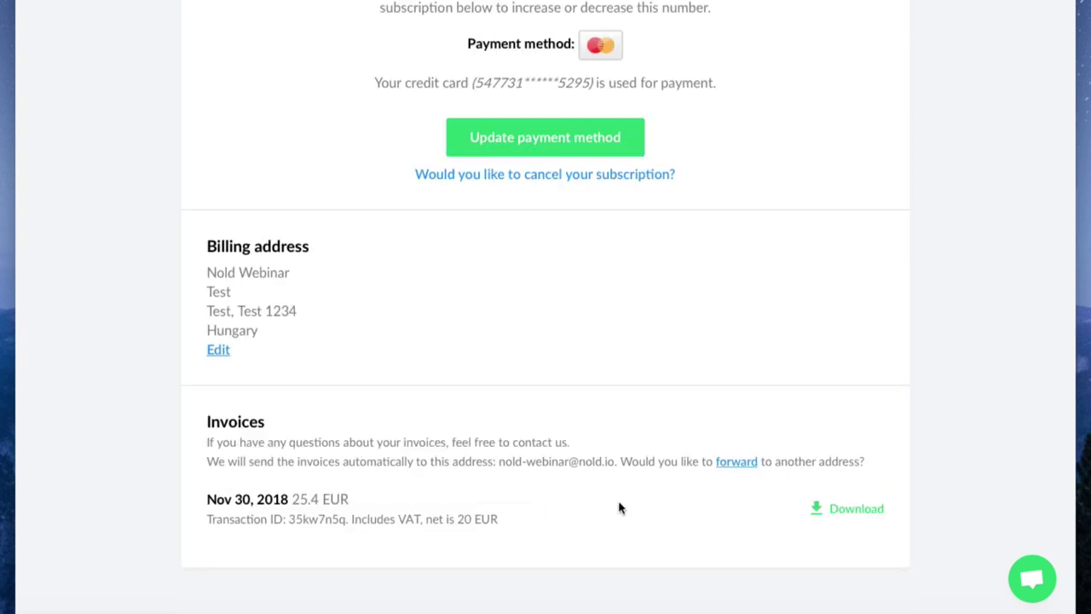
# Step: Save a second billing e-mail address under Invoices for automatic invoice forwarding
pyautogui.click(738, 465)
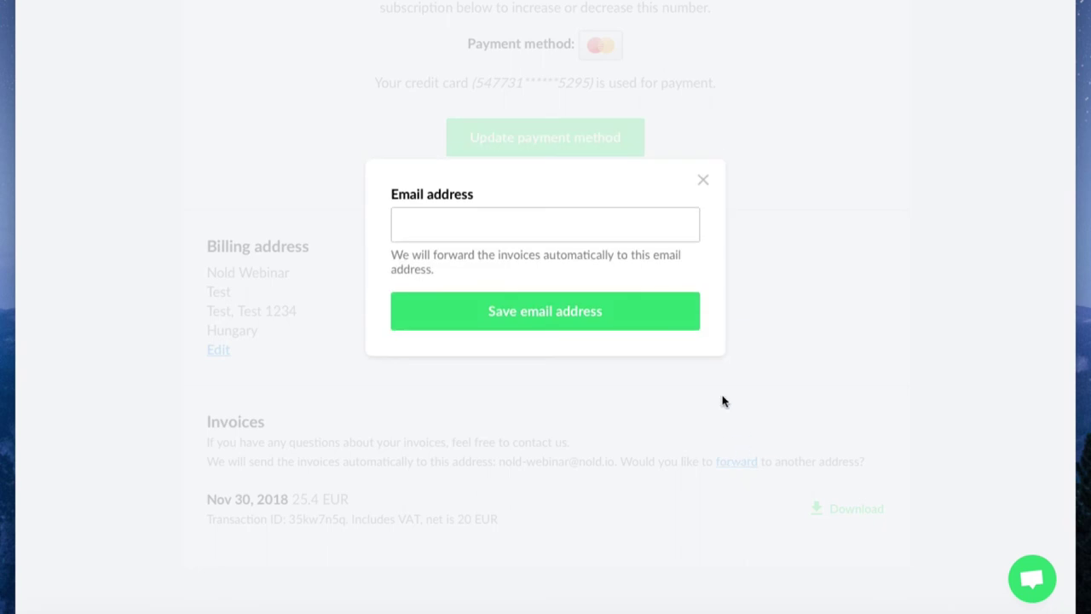
pyautogui.click(610, 232)
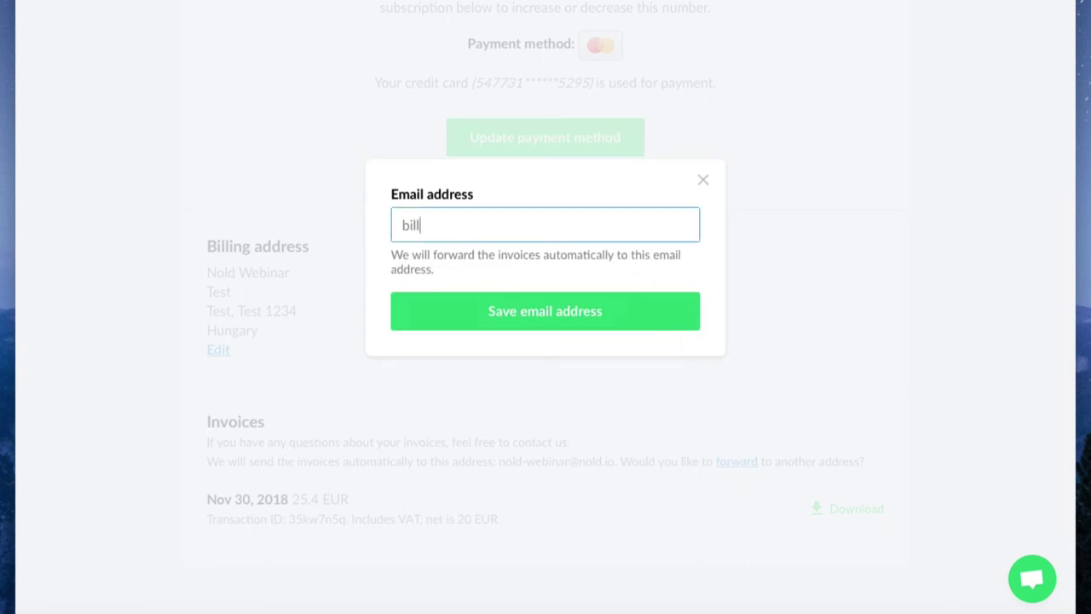
pyautogui.click(570, 321)
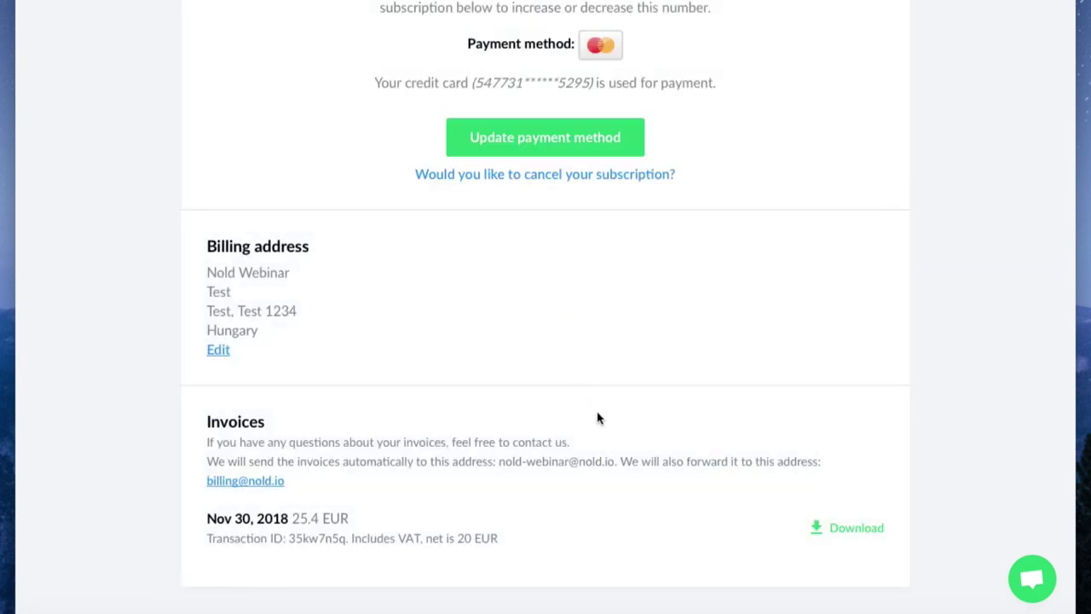